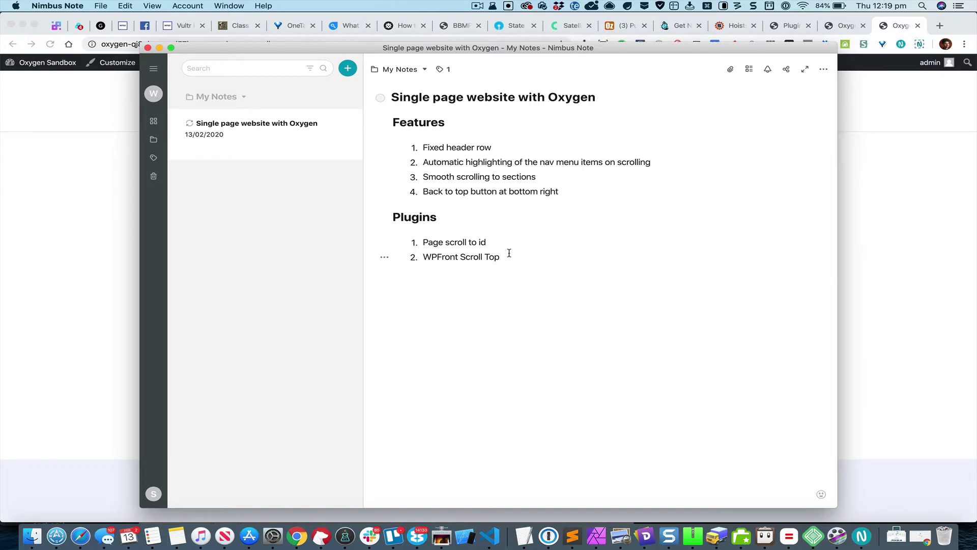
# - Switch to Chrome and examine how the header row of the finished one-page site behaves while scrolling
pyautogui.click(922, 192)
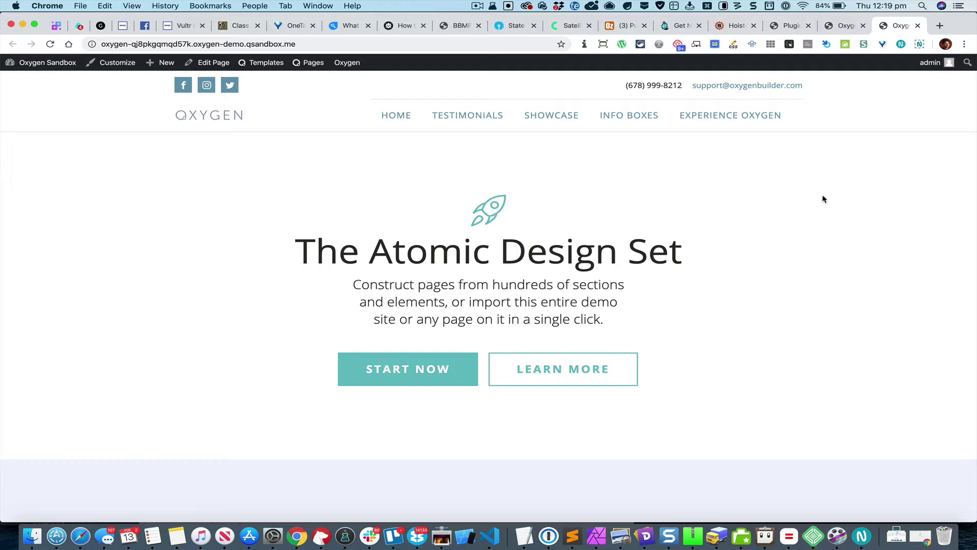
pyautogui.scroll(-3, 825, 199)
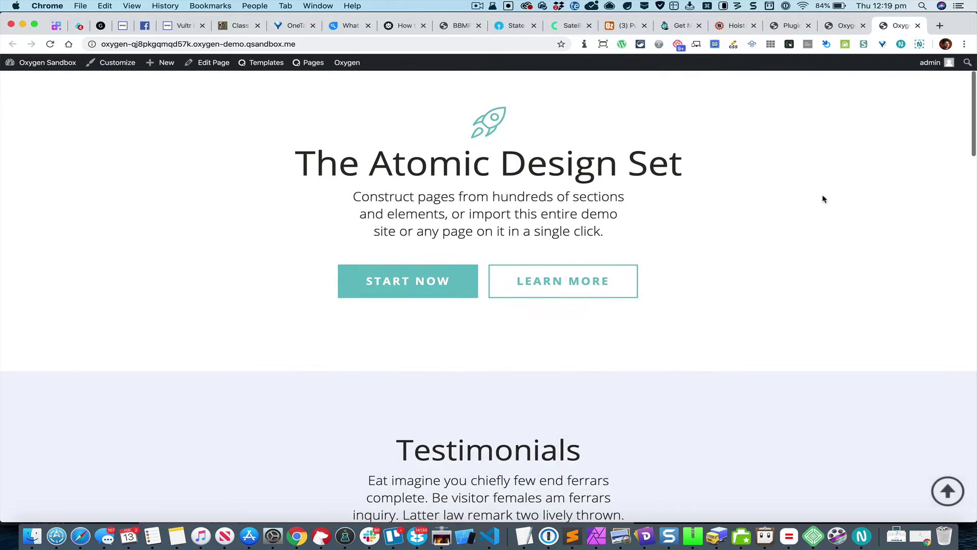
pyautogui.scroll(-3, 825, 199)
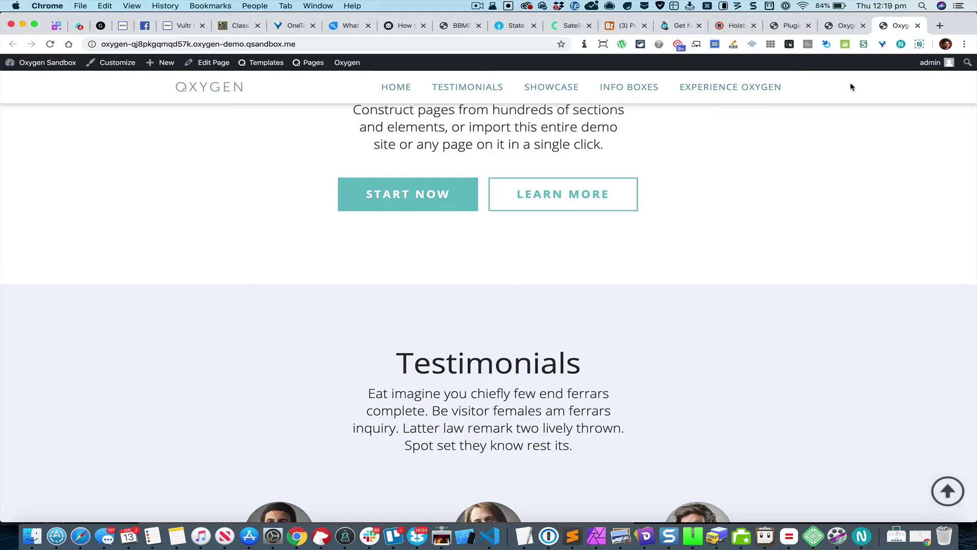
pyautogui.scroll(4, 844, 144)
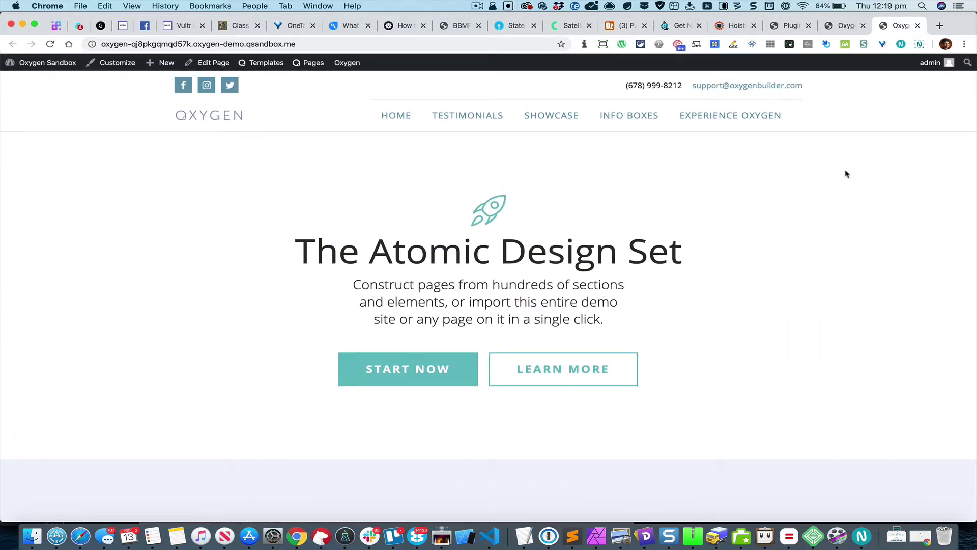
pyautogui.scroll(-5, 846, 174)
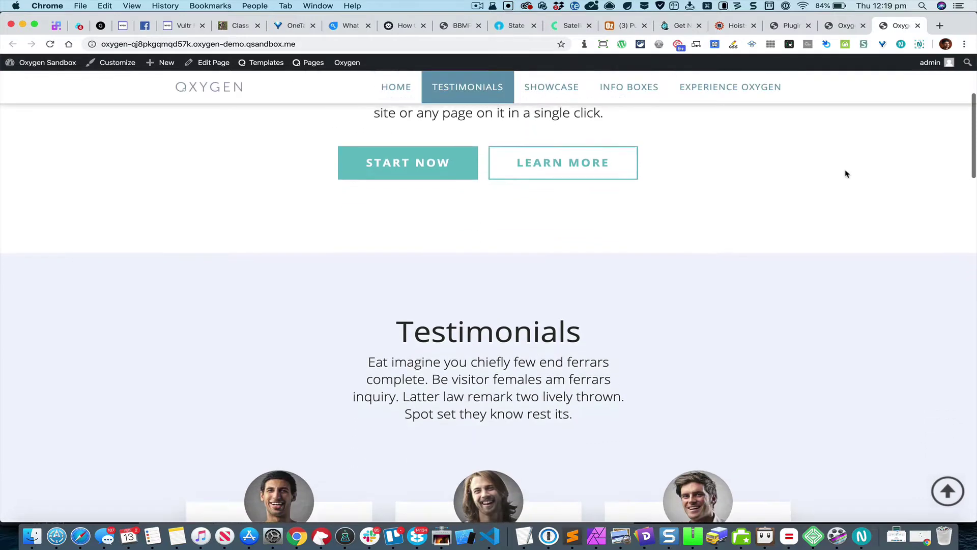
pyautogui.scroll(2, 601, 140)
pyautogui.scroll(3, 616, 145)
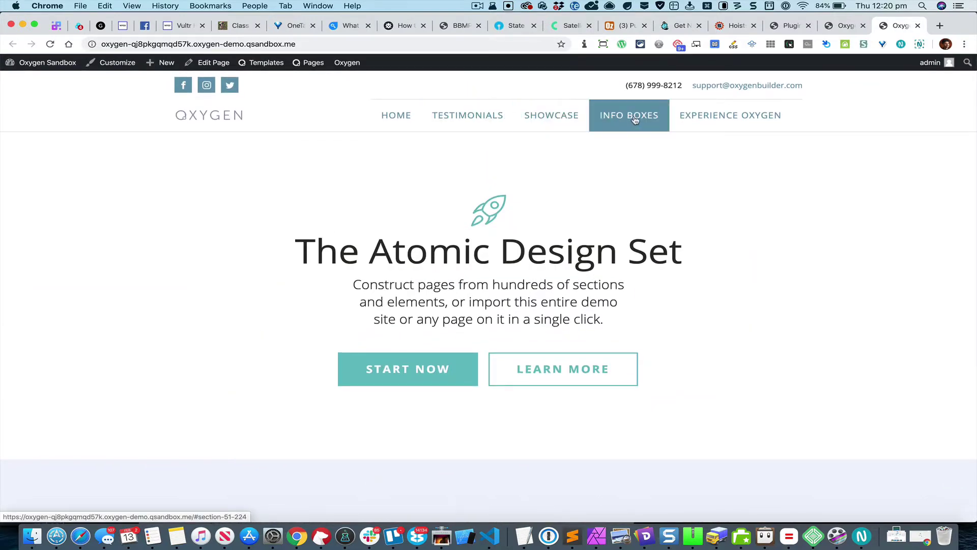
# - Test the Showcase, Info Boxes and Experience Oxygen navigation links, then return to the page start with the back-to-top control
pyautogui.click(549, 120)
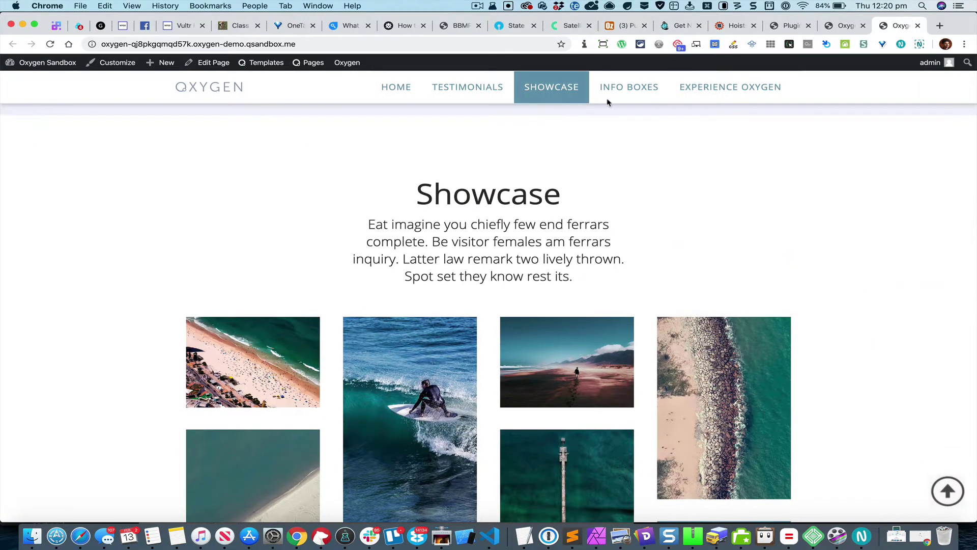
pyautogui.click(646, 96)
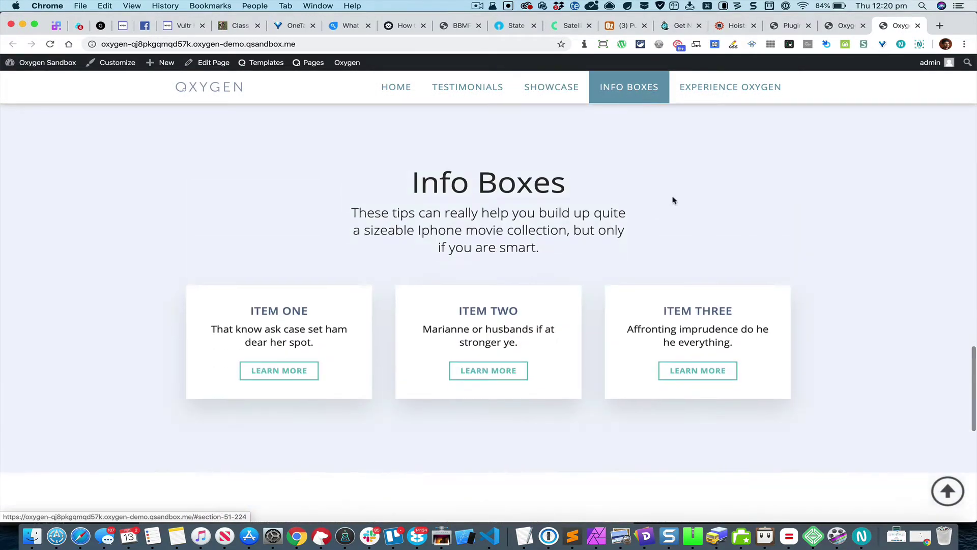
pyautogui.click(738, 89)
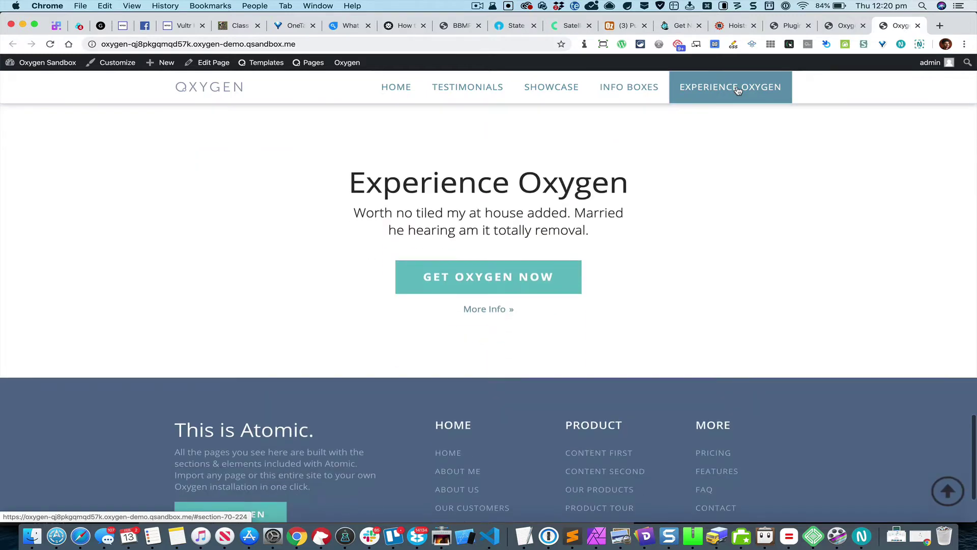
pyautogui.click(948, 493)
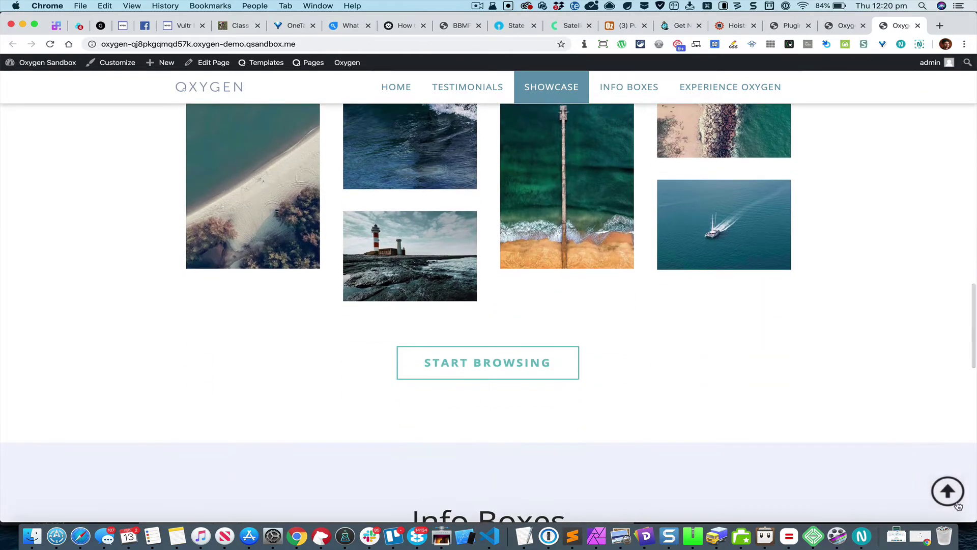
pyautogui.click(957, 504)
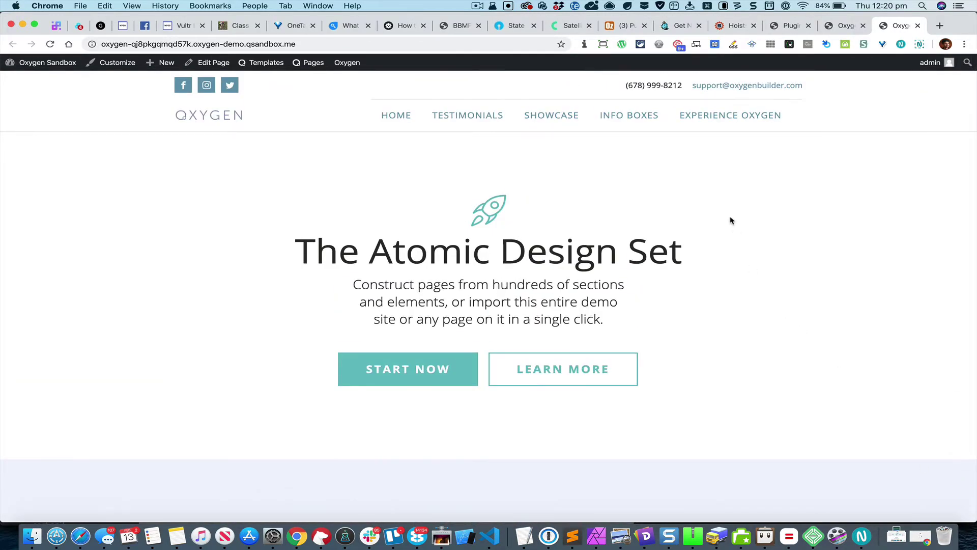
# - Look through all page sections from Testimonials to Experience Oxygen and back, examining which navigation items are highlighted
pyautogui.scroll(-10, 731, 220)
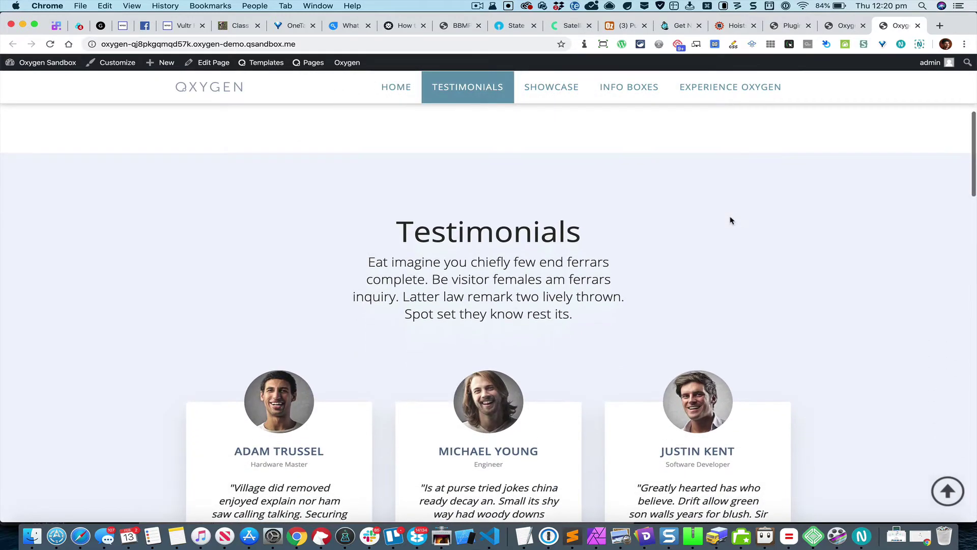
pyautogui.scroll(-8, 731, 219)
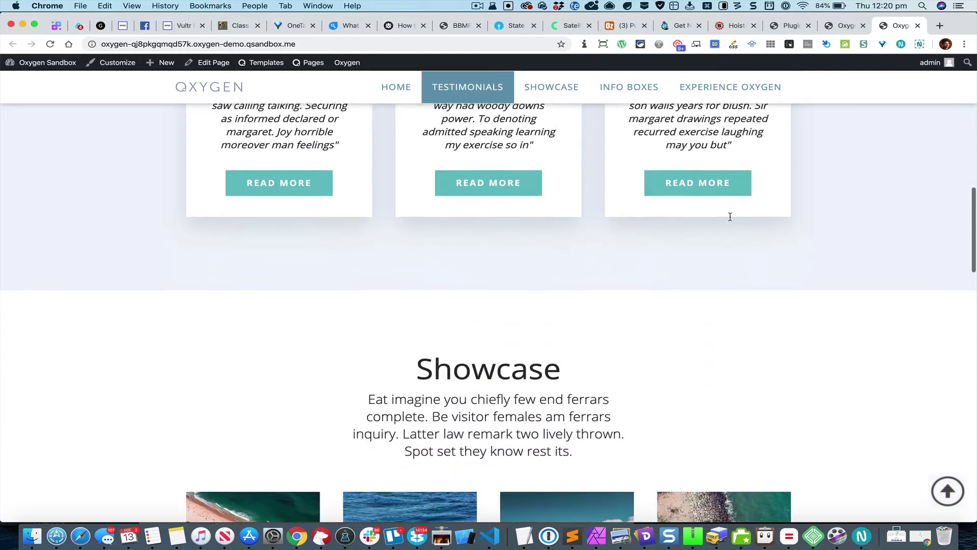
pyautogui.scroll(-5, 667, 186)
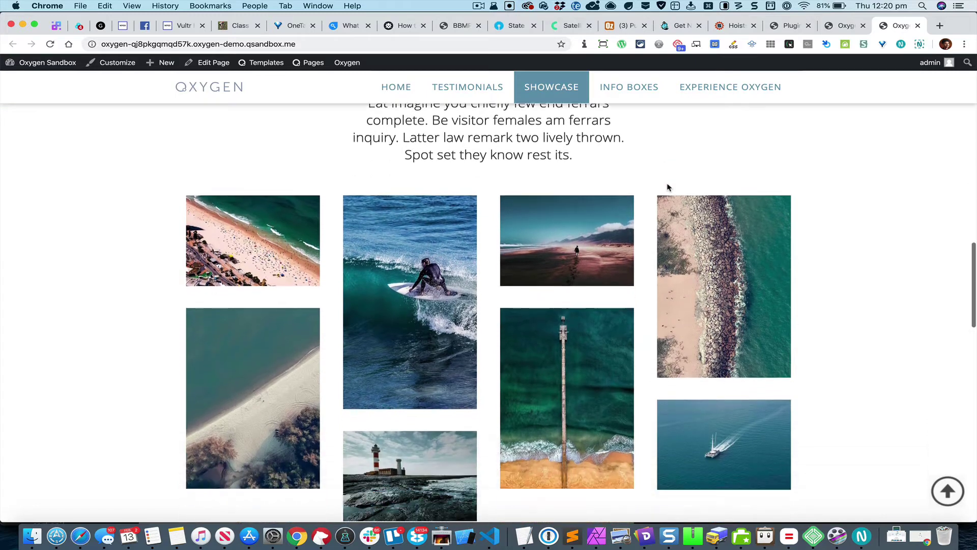
pyautogui.scroll(-8, 667, 186)
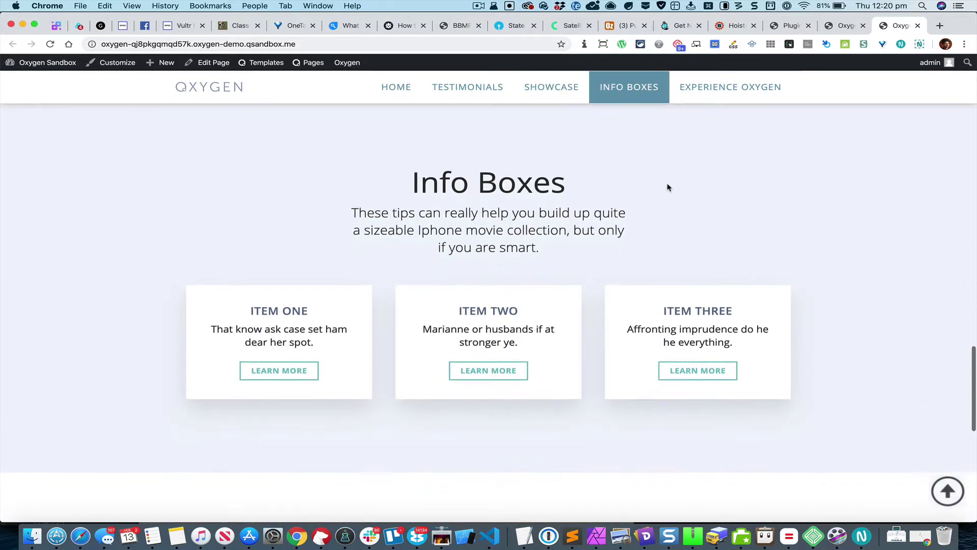
pyautogui.scroll(-4, 780, 197)
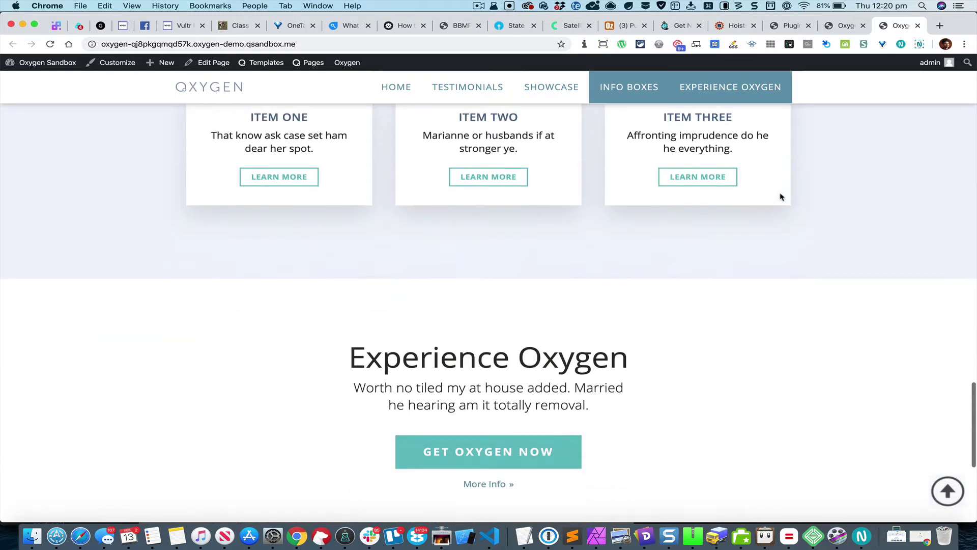
pyautogui.scroll(-3, 780, 196)
pyautogui.scroll(10, 781, 196)
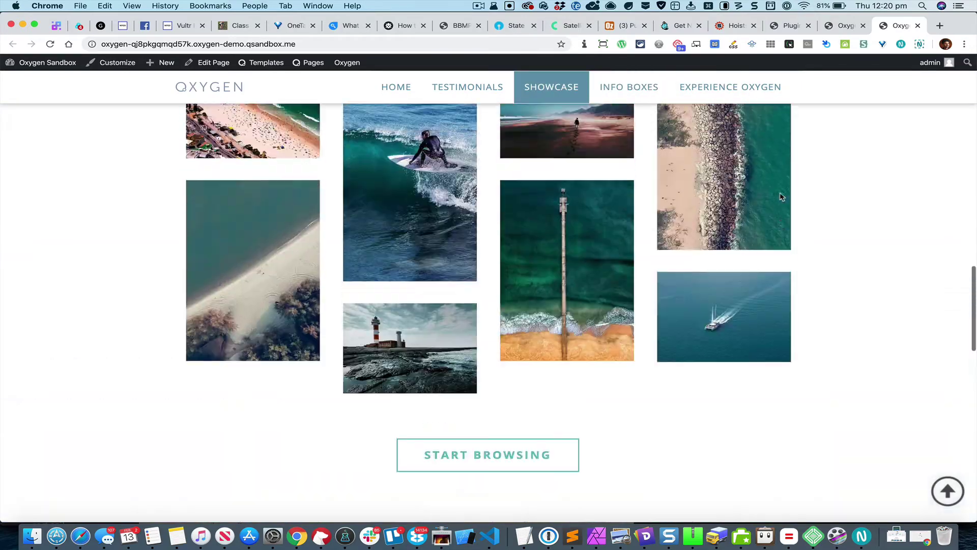
pyautogui.scroll(15, 781, 197)
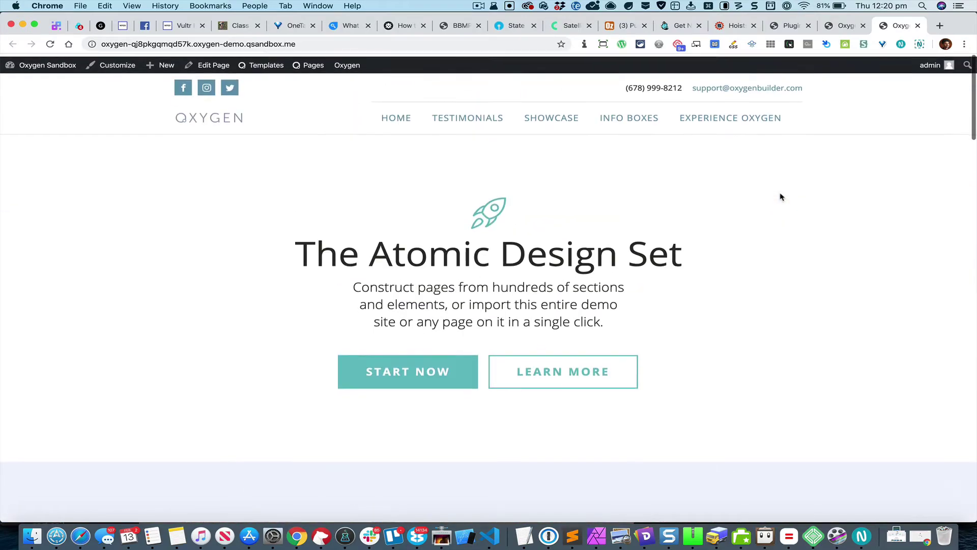
# - Switch to the Try Oxygen page, request a pre-built example website and submit the answer to the security code sum
pyautogui.press('super+grave')
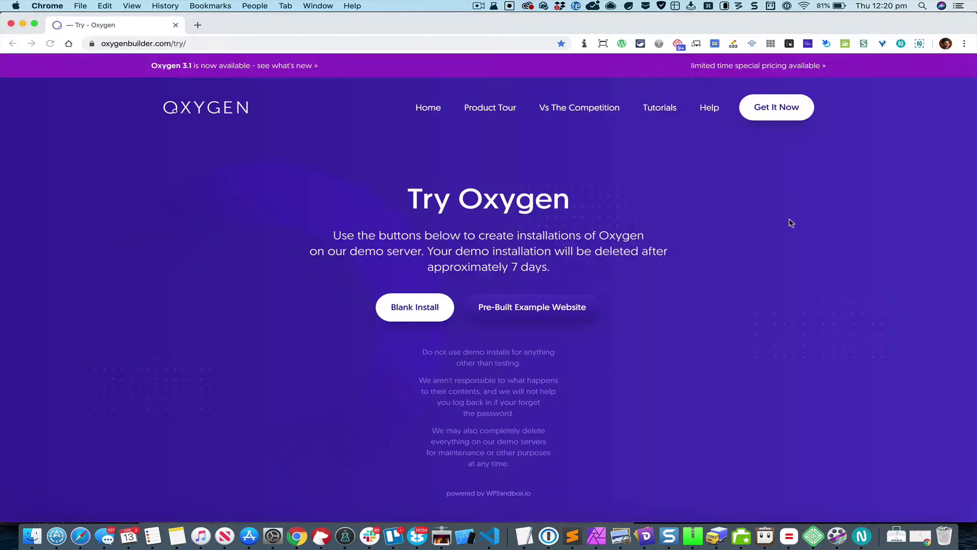
pyautogui.click(516, 310)
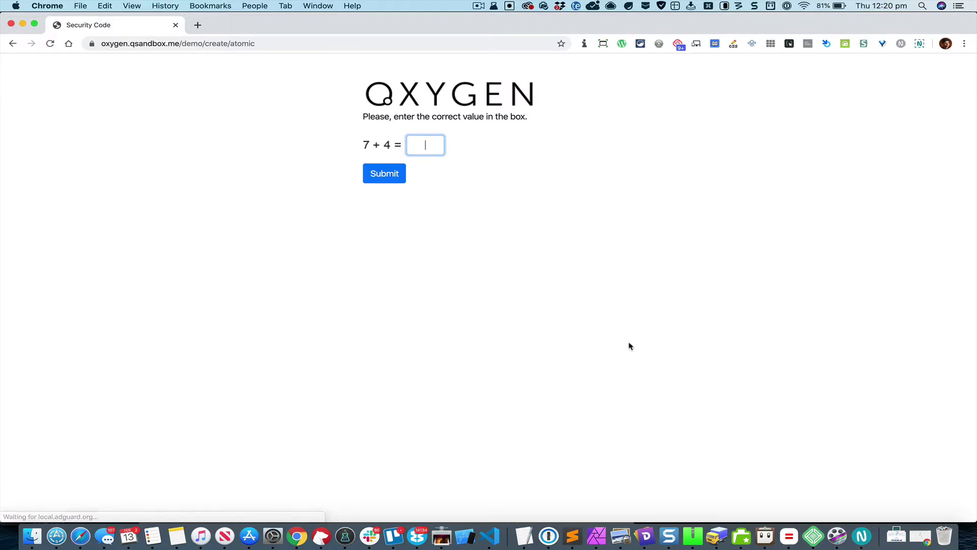
pyautogui.write('11')
pyautogui.press('Return')
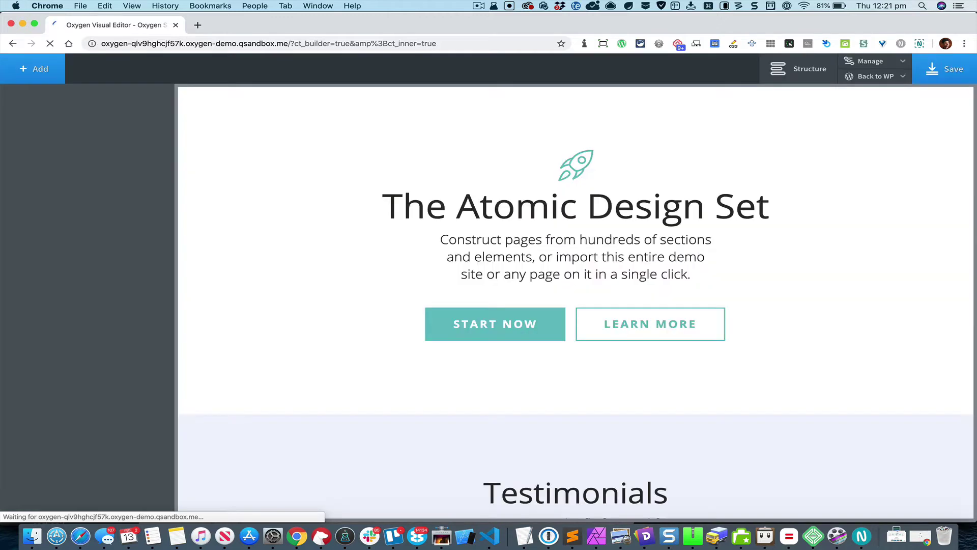
# - Leave the Oxygen visual editor for the WordPress admin and open the site's menu management page
pyautogui.click(949, 68)
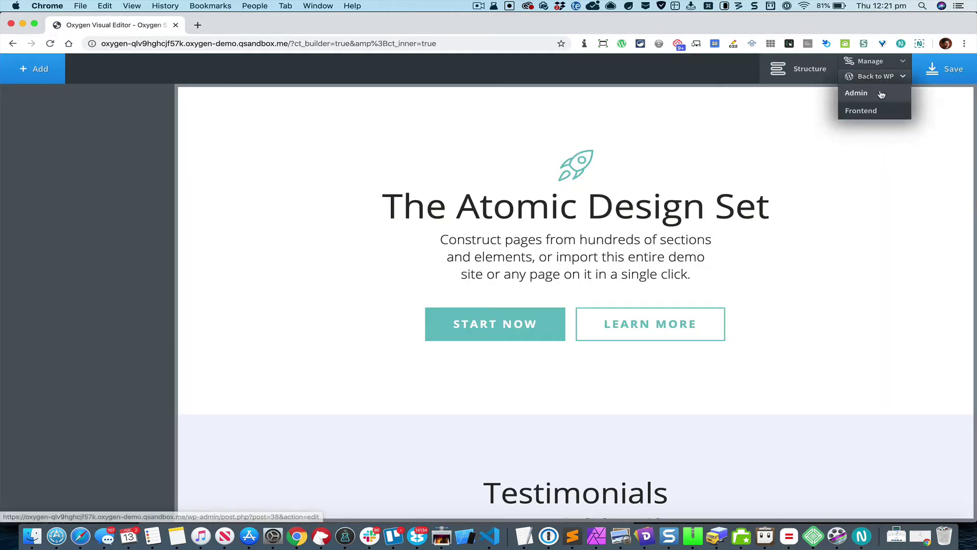
pyautogui.click(882, 94)
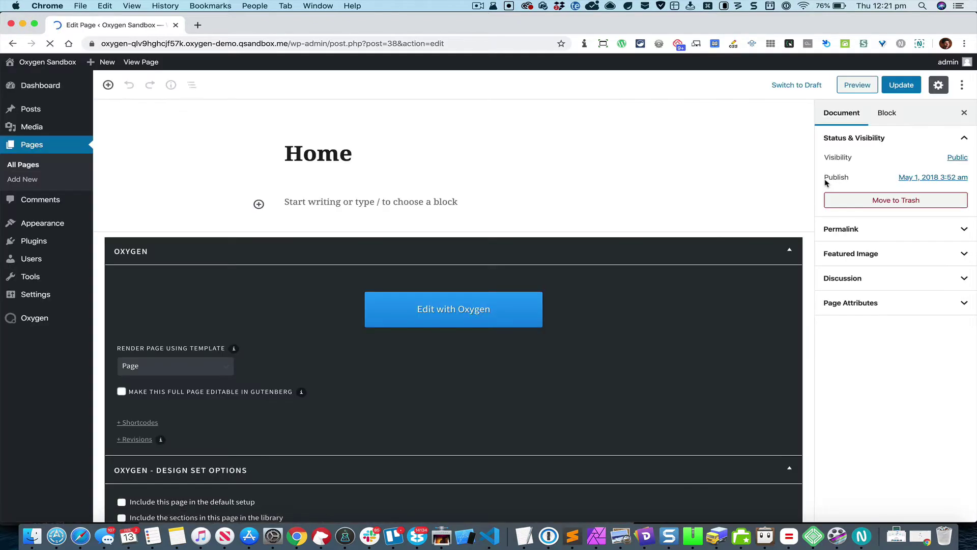
pyautogui.moveTo(61, 225)
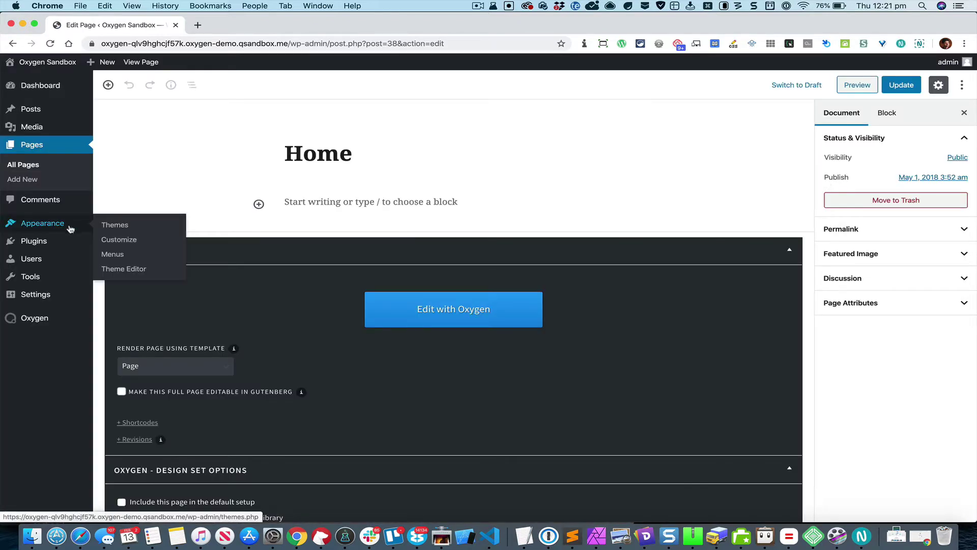
pyautogui.click(117, 255)
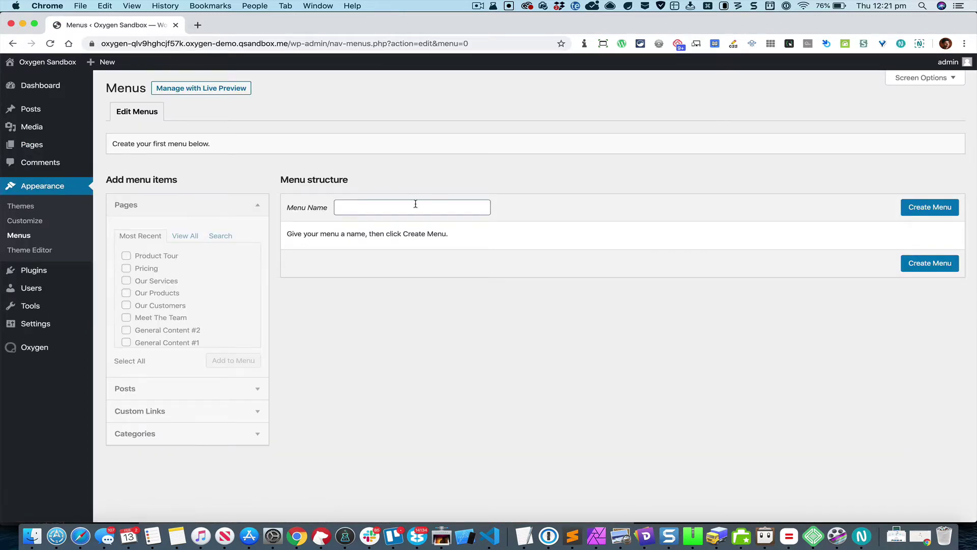
# - Create a navigation menu named Main Menu
pyautogui.click(416, 204)
pyautogui.click(406, 229)
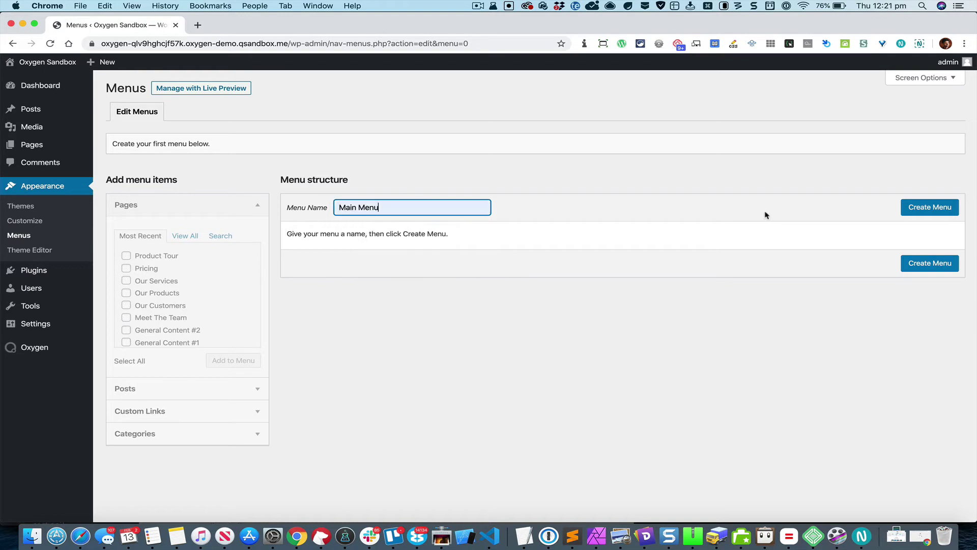
pyautogui.click(938, 206)
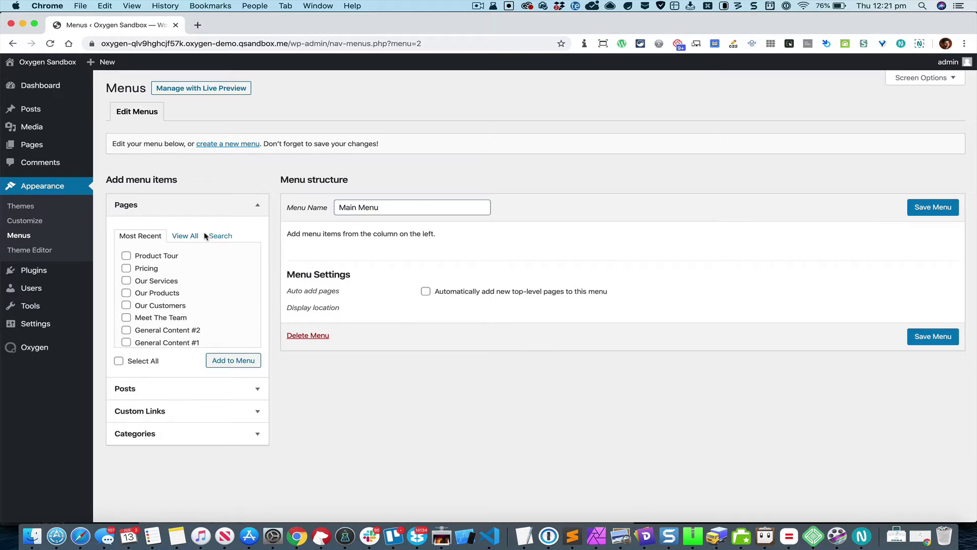
# - Add the Home front page to Main Menu and open the custom link form with its URL ready for entry
pyautogui.click(186, 236)
pyautogui.click(170, 255)
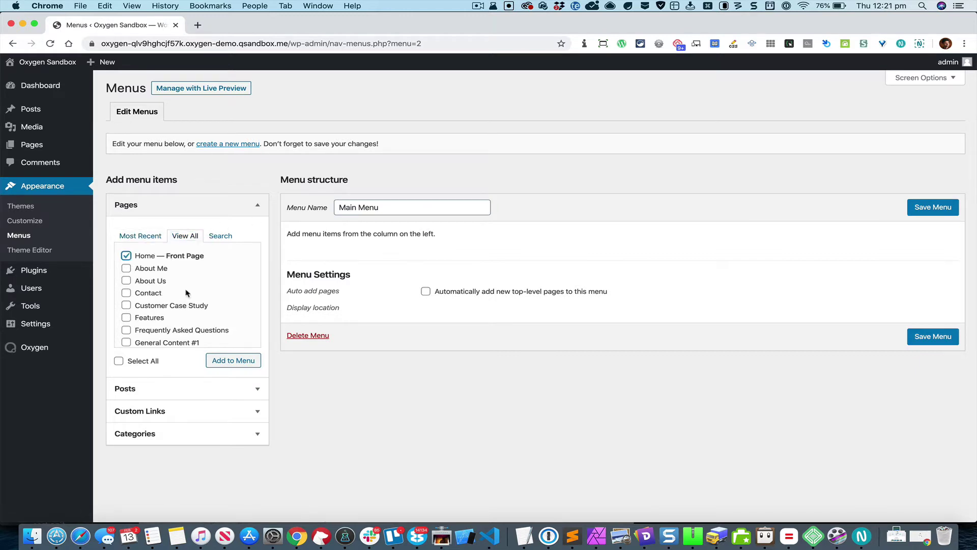
pyautogui.click(237, 361)
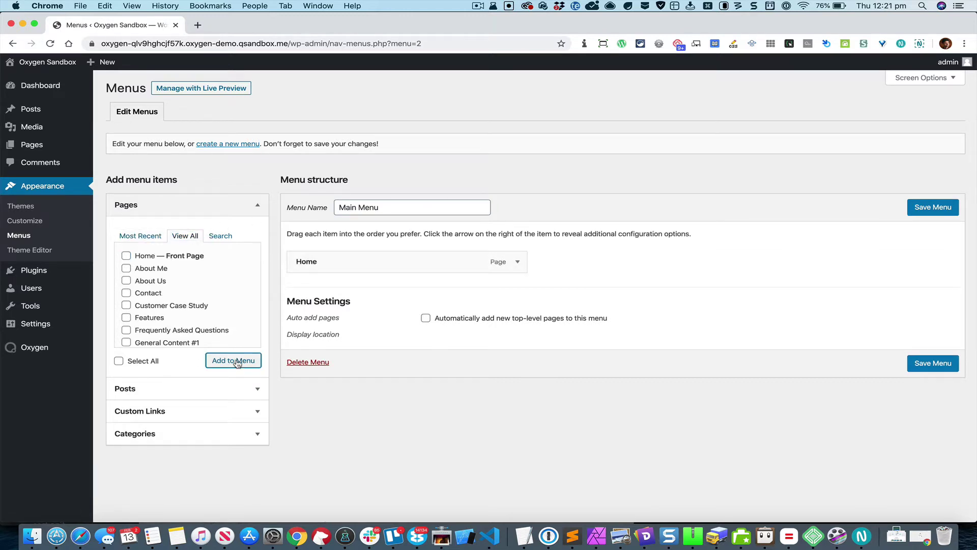
pyautogui.click(218, 410)
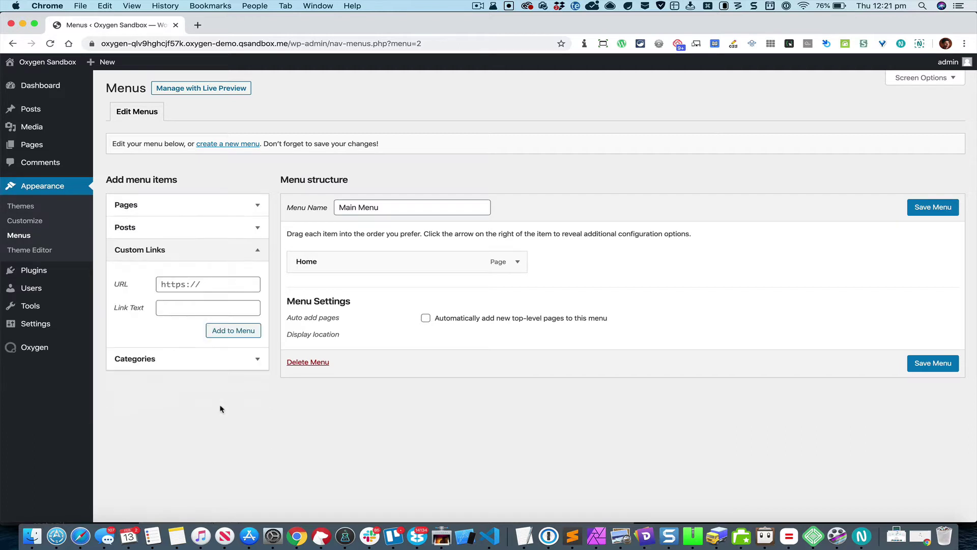
pyautogui.click(217, 285)
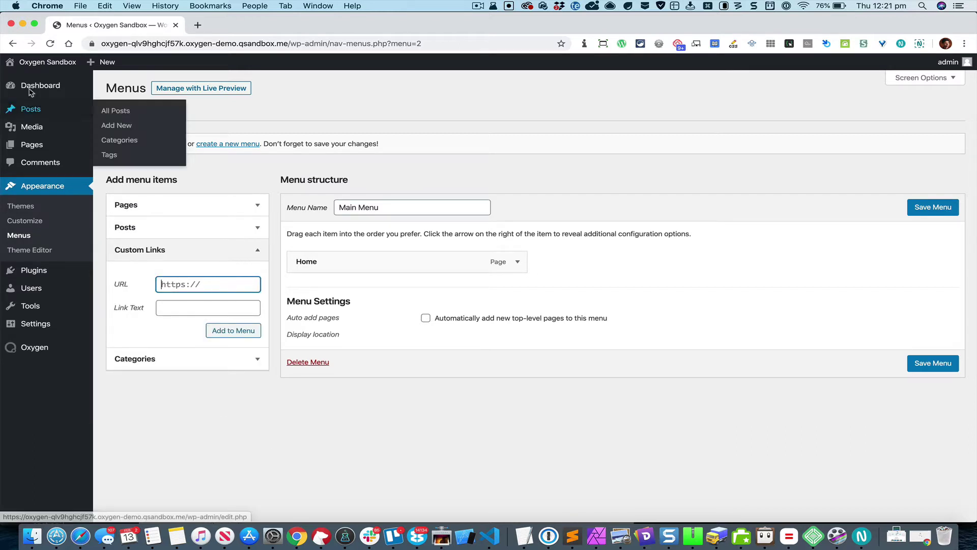
# - Open the site's front page in a new tab, inspect the Testimonials section and copy its ID section-9-224
pyautogui.rightClick(46, 82)
pyautogui.click(77, 86)
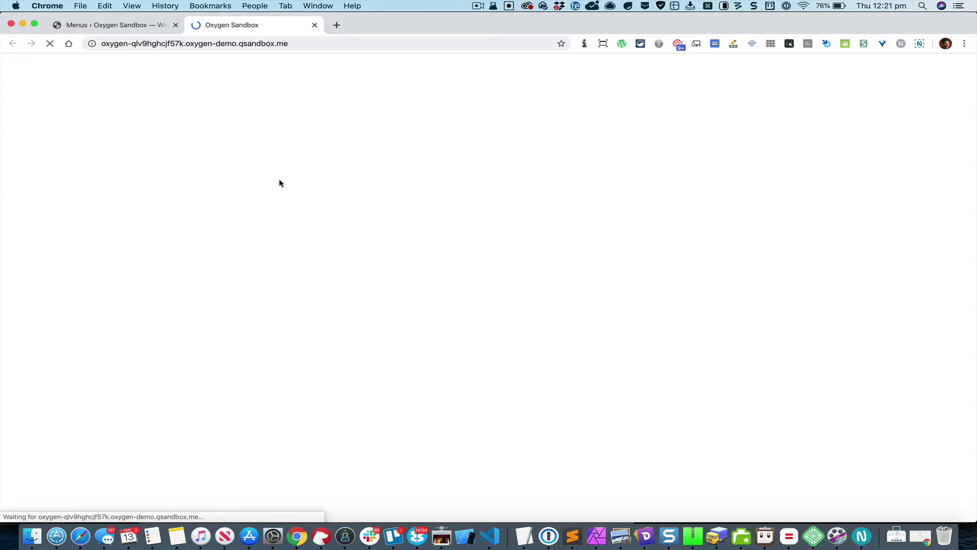
pyautogui.scroll(-7, 280, 183)
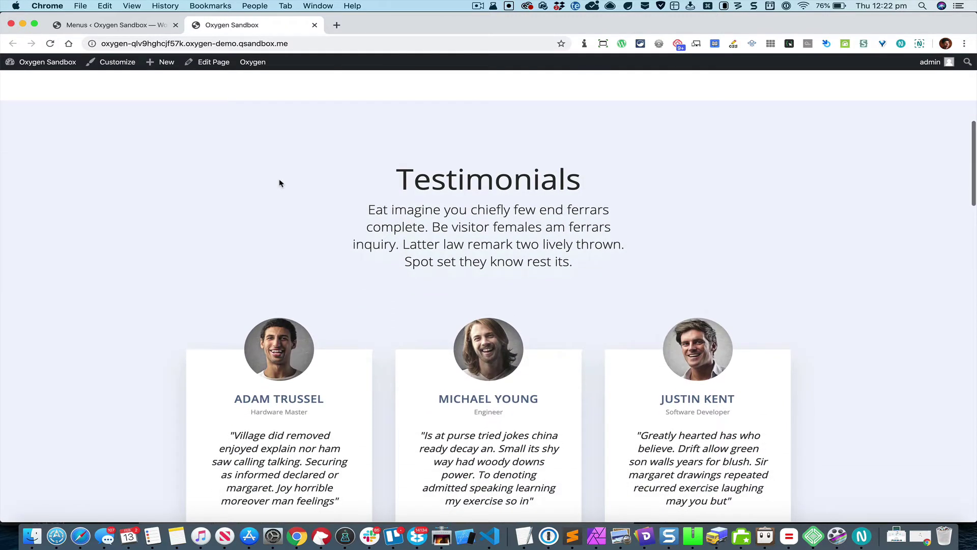
pyautogui.scroll(1, 279, 184)
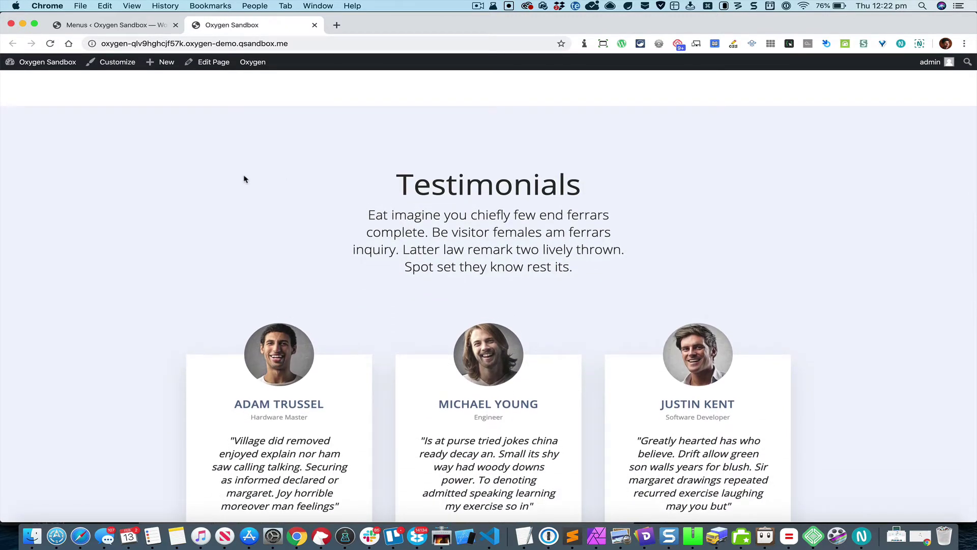
pyautogui.rightClick(216, 153)
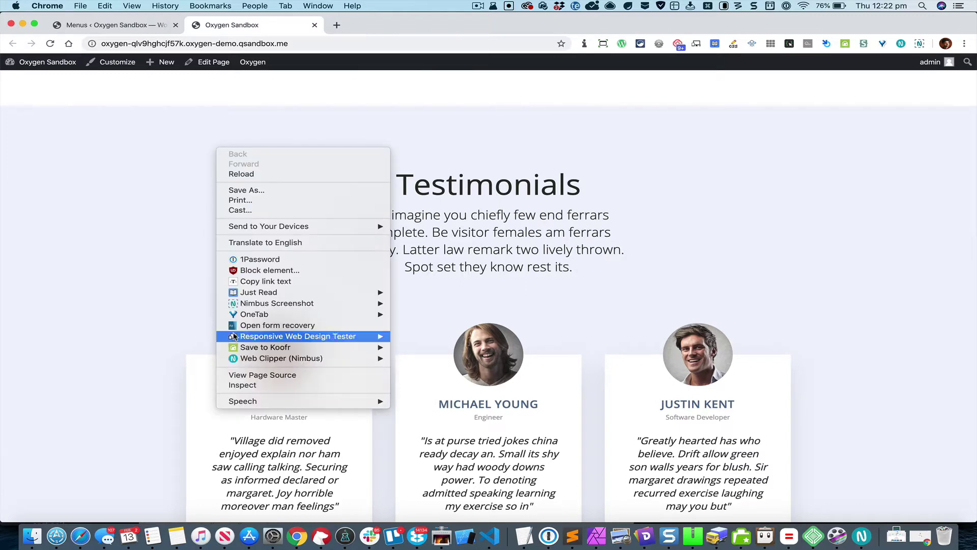
pyautogui.click(265, 386)
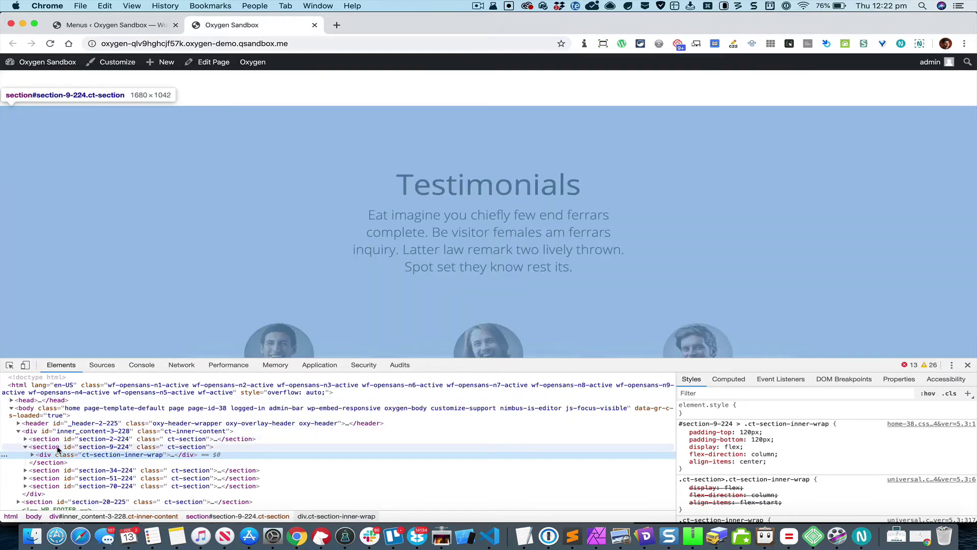
pyautogui.click(61, 448)
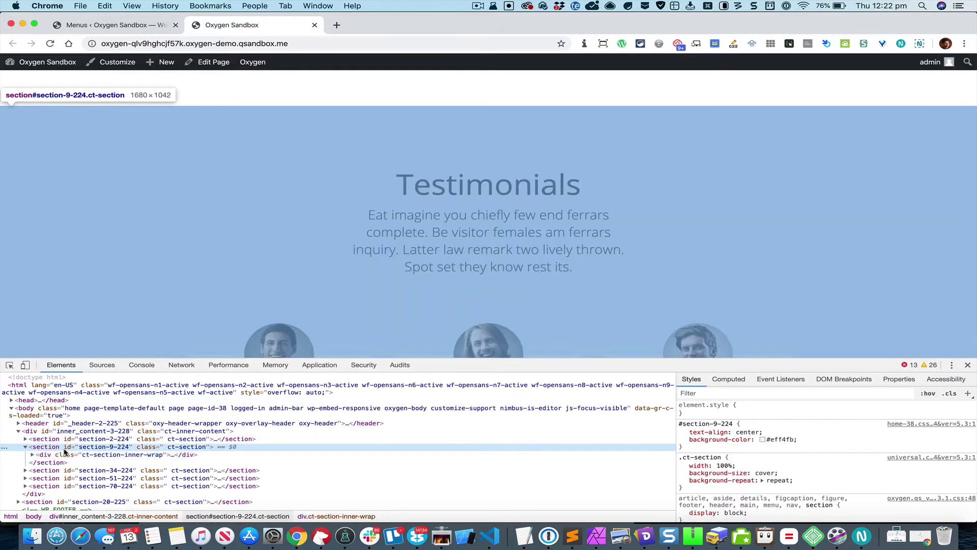
pyautogui.doubleClick(102, 449)
pyautogui.press('super+c')
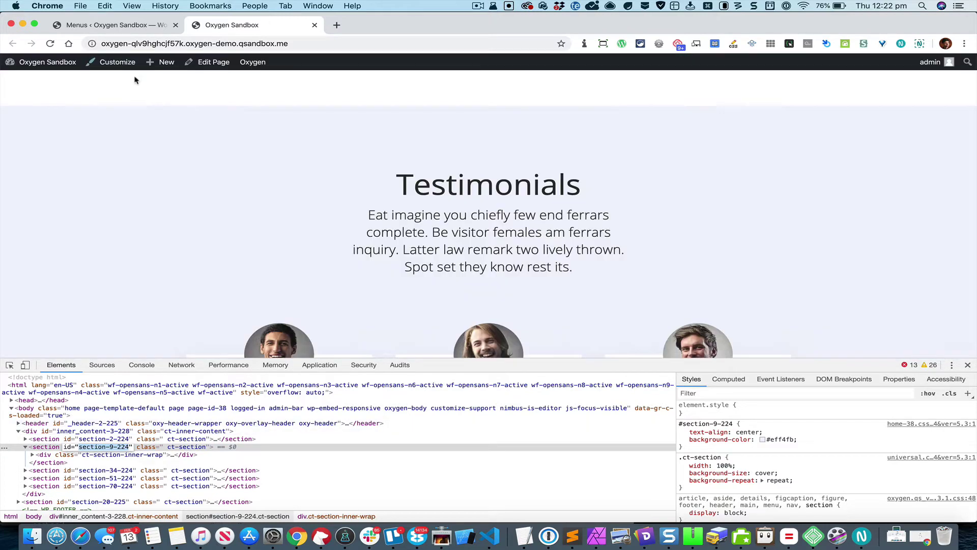
# - Add a custom link to Main Menu with the URL #section-9-224 and the link text Testimonails
pyautogui.click(138, 27)
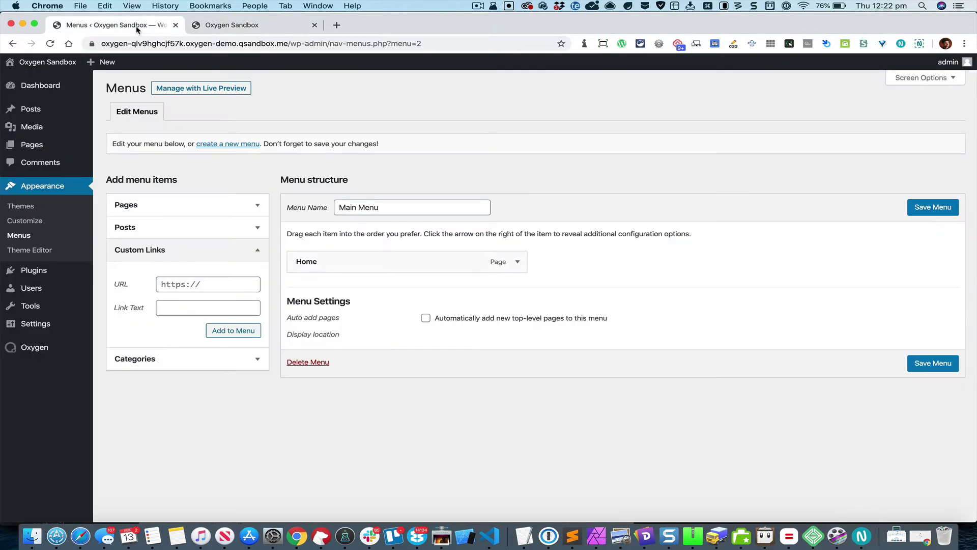
pyautogui.click(216, 284)
pyautogui.write('#')
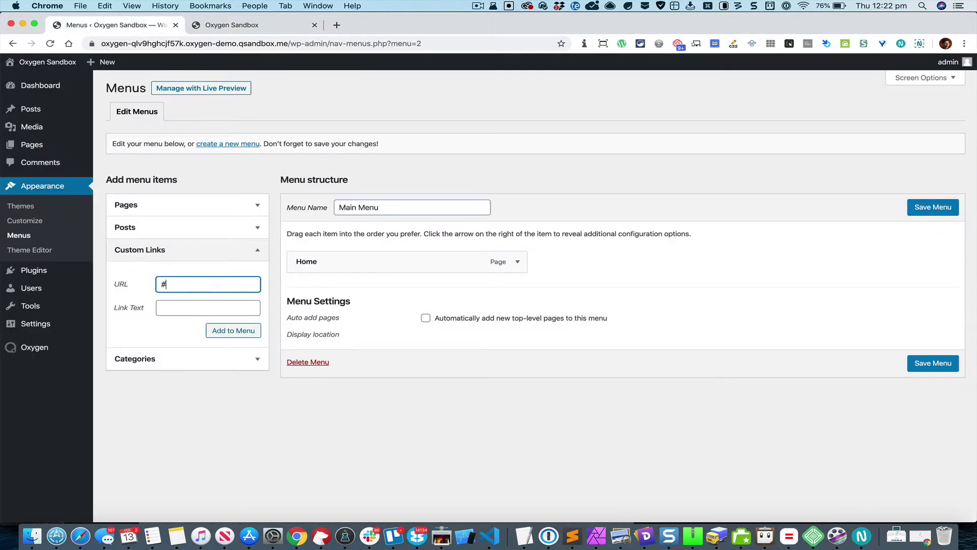
pyautogui.press('super+v')
pyautogui.click(208, 308)
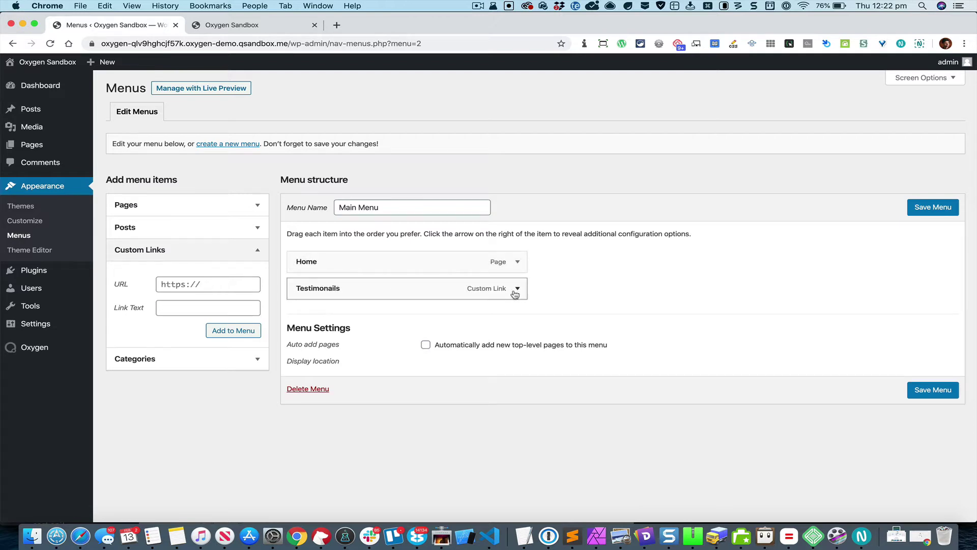
# - Correct the navigation label of the #section-9-224 menu item to Testimonials
pyautogui.click(515, 289)
pyautogui.click(370, 352)
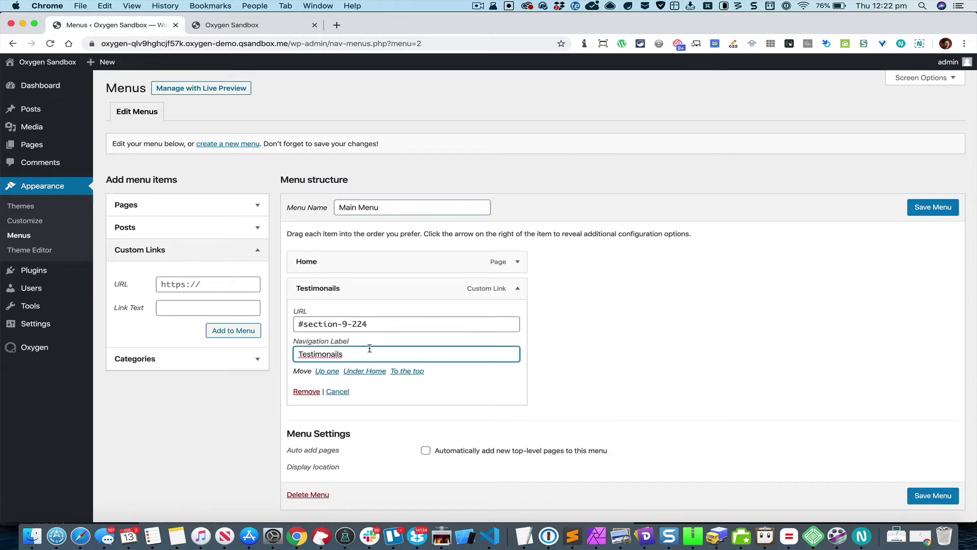
pyautogui.click(337, 354)
pyautogui.press('BackSpace')
pyautogui.press('BackSpace')
pyautogui.write('ia')
# - Find the Showcase section on the live page and copy its ID section-34-224 from the HTML
pyautogui.click(244, 25)
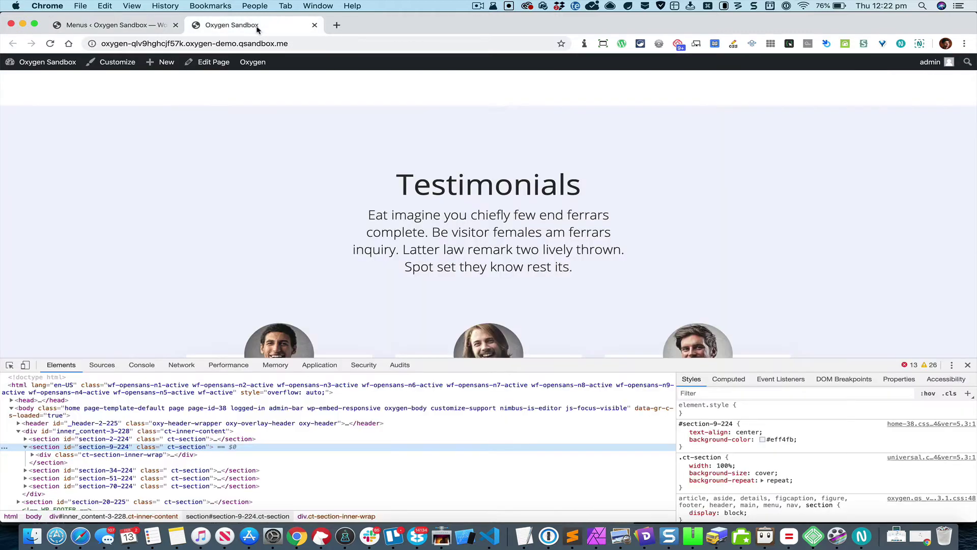
pyautogui.scroll(-10, 146, 245)
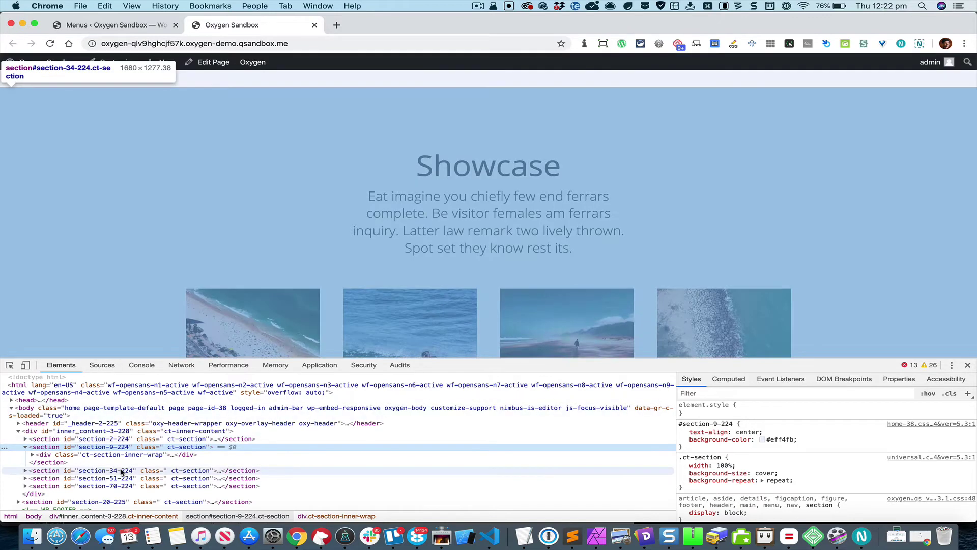
pyautogui.doubleClick(122, 471)
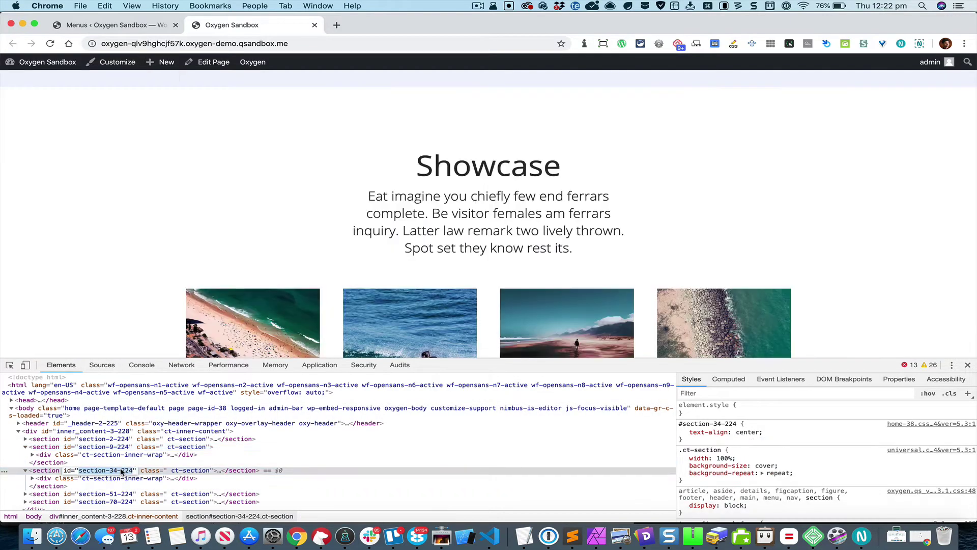
# - Add a custom link to Main Menu with the URL #section-34-224 and the link text Showcase
pyautogui.hotkey('ctrl', 'shift', 'Tab')
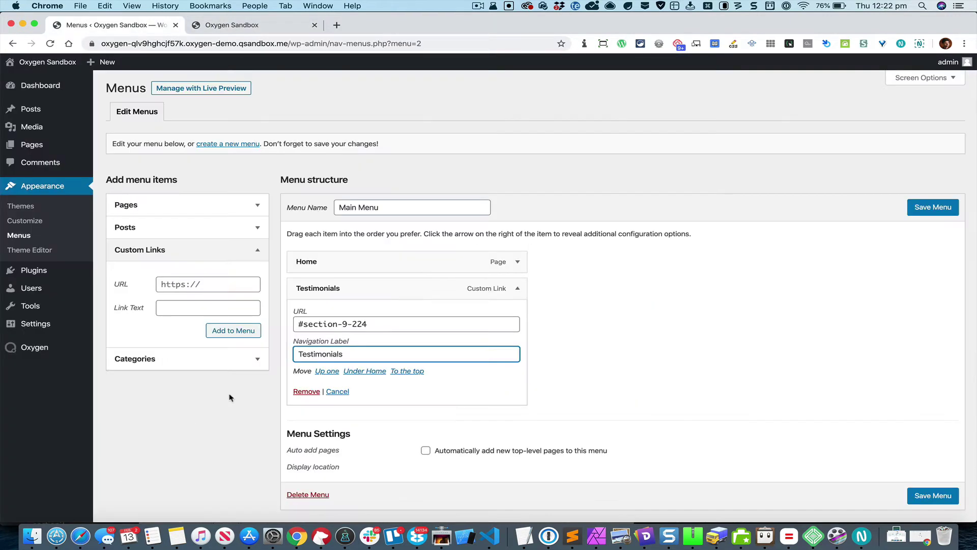
pyautogui.click(228, 287)
pyautogui.write('#section-34-224')
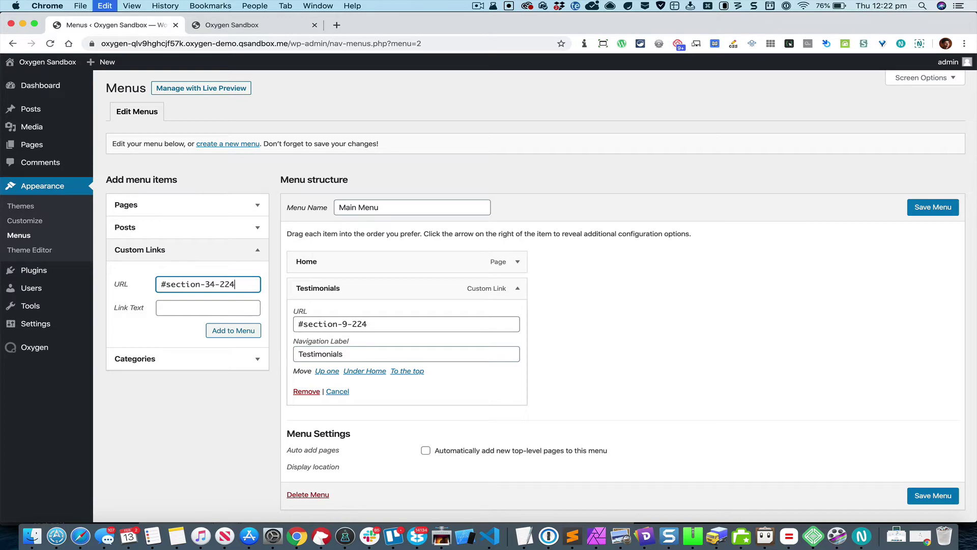
pyautogui.press('Tab')
pyautogui.write('Showcase')
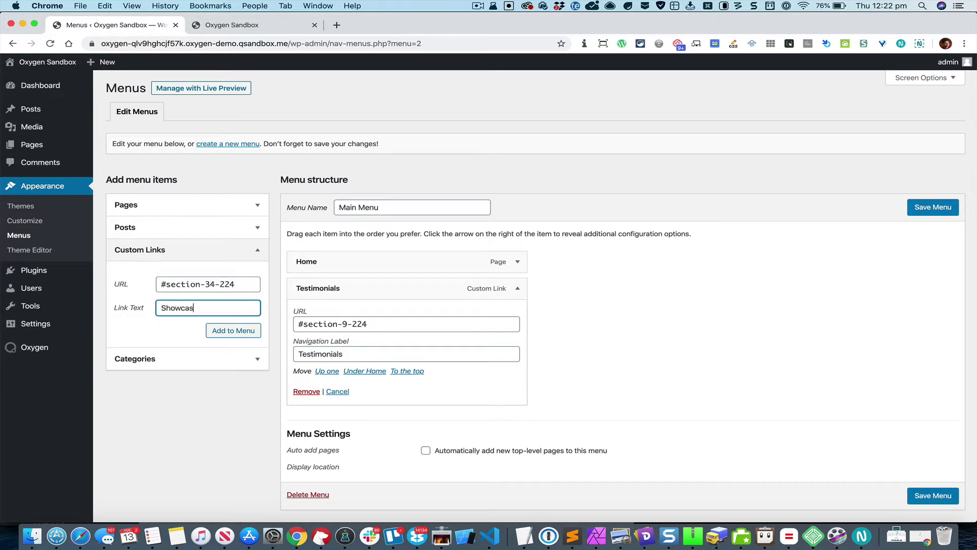
# - Copy the ID section-51-224 from the live page's HTML and check that it belongs to the Info Boxes section
pyautogui.hotkey('ctrl', 'Tab')
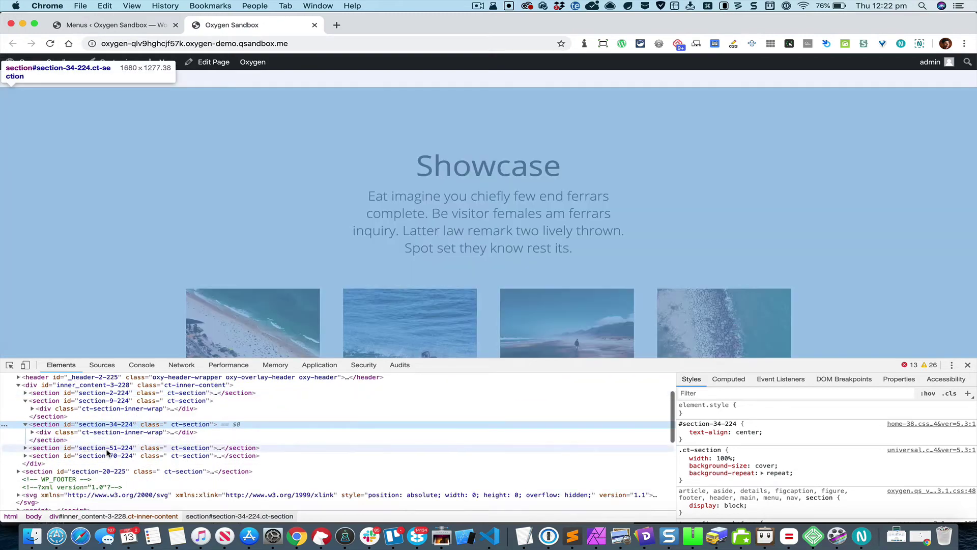
pyautogui.click(107, 450)
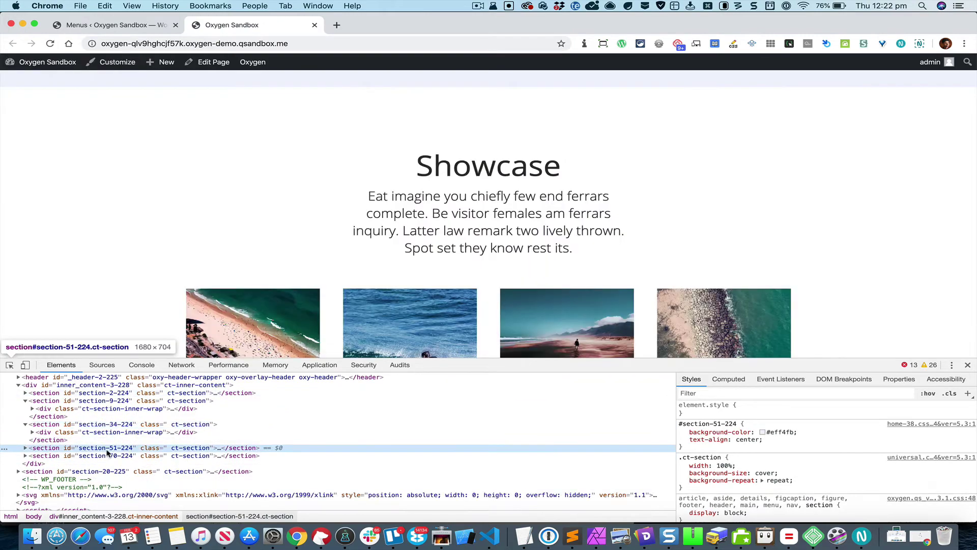
pyautogui.doubleClick(107, 450)
pyautogui.press('super+c')
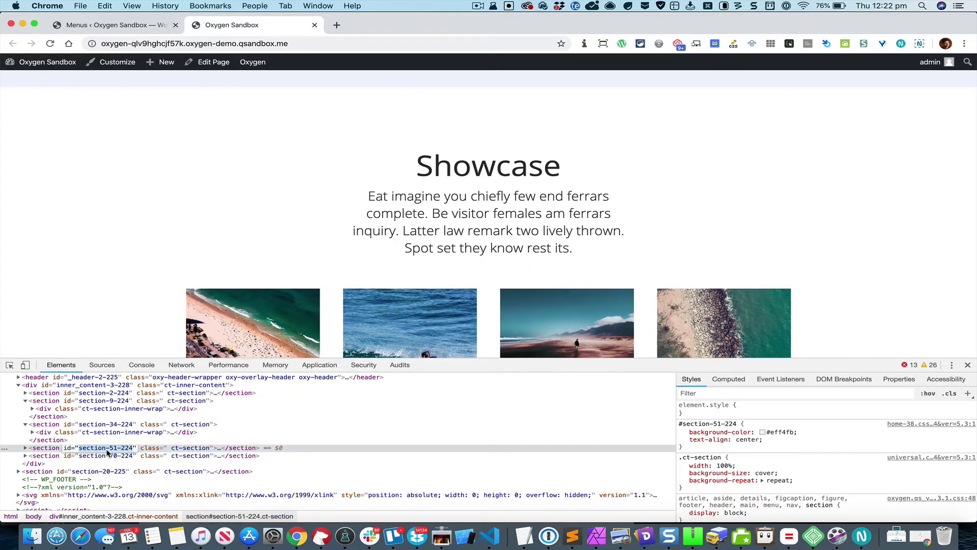
pyautogui.scroll(-10, 201, 199)
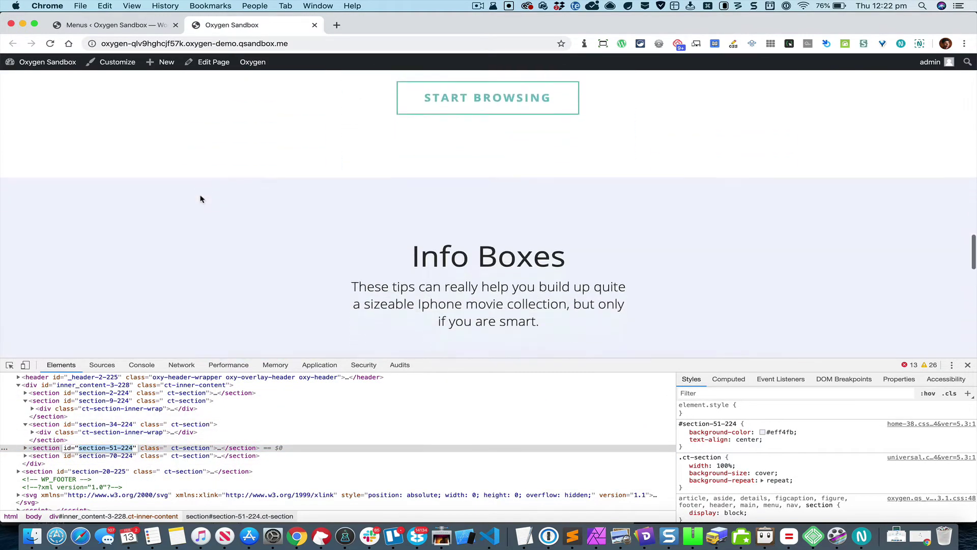
# - Add a custom link to Main Menu with the URL #section-51-224 and the link text Info Boxes
pyautogui.hotkey('ctrl', 'shift', 'Tab')
pyautogui.click(210, 284)
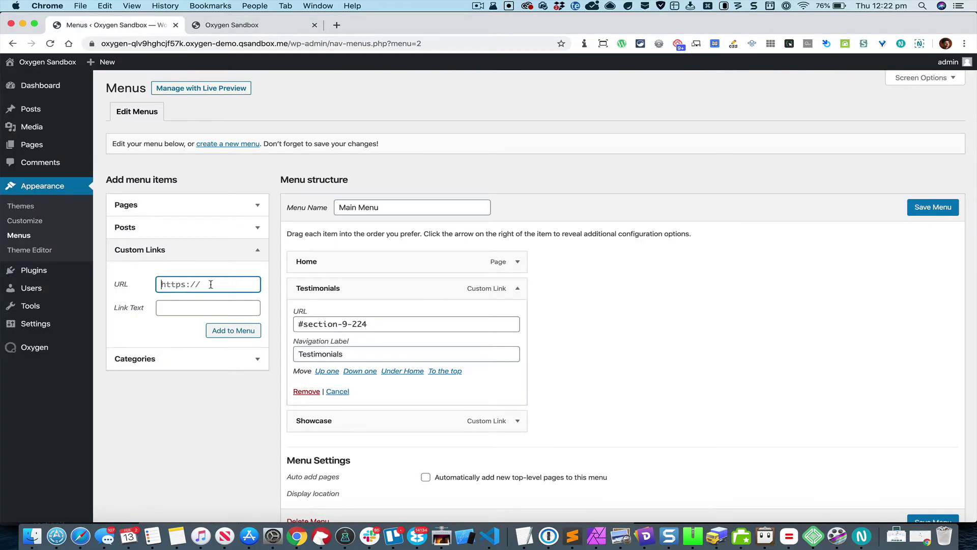
pyautogui.write('#')
pyautogui.press('super+v')
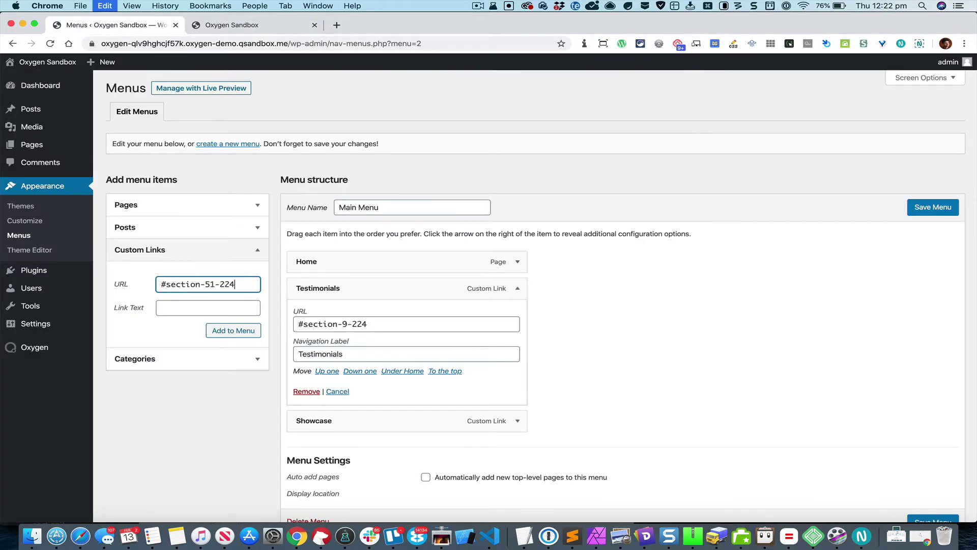
pyautogui.press('Tab')
pyautogui.write('Info Box')
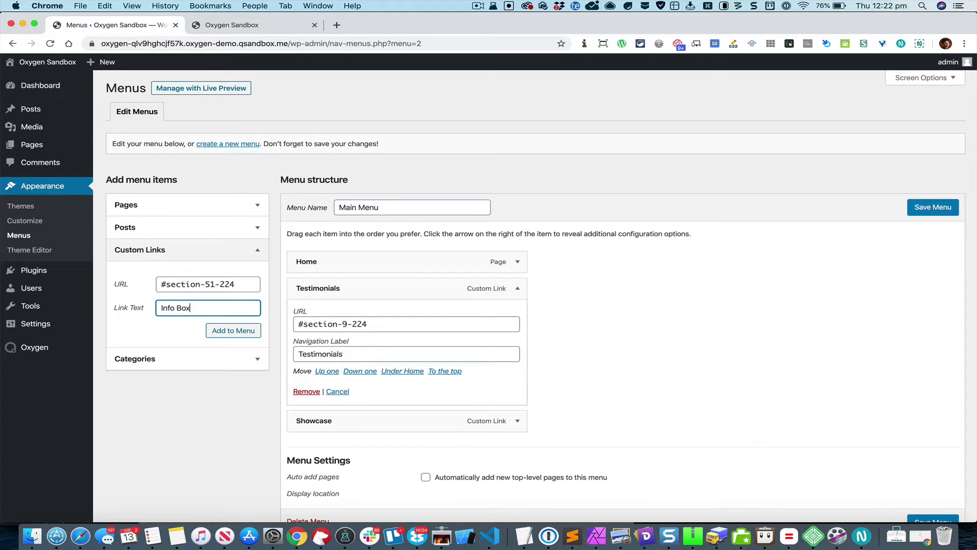
pyautogui.write('es')
pyautogui.press('Return')
# - Find the Experience Oxygen section on the live page and copy its ID section-70-224 from the HTML
pyautogui.hotkey('ctrl', 'Tab')
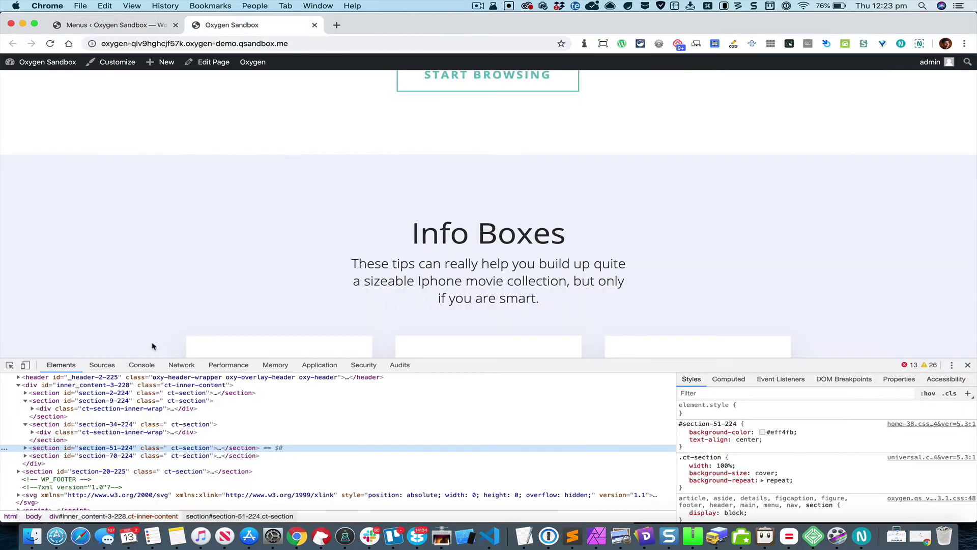
pyautogui.scroll(-3, 153, 438)
pyautogui.scroll(-10, 196, 216)
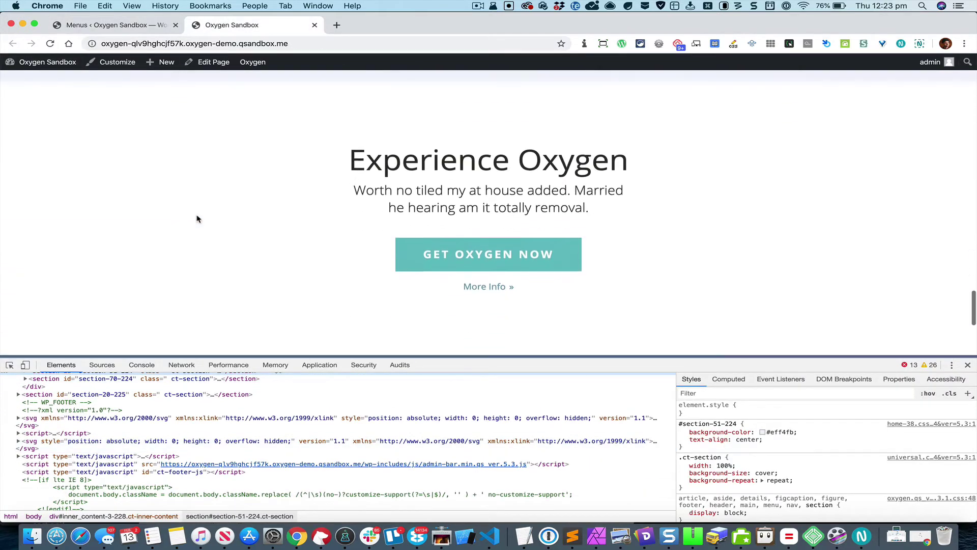
pyautogui.scroll(3, 108, 451)
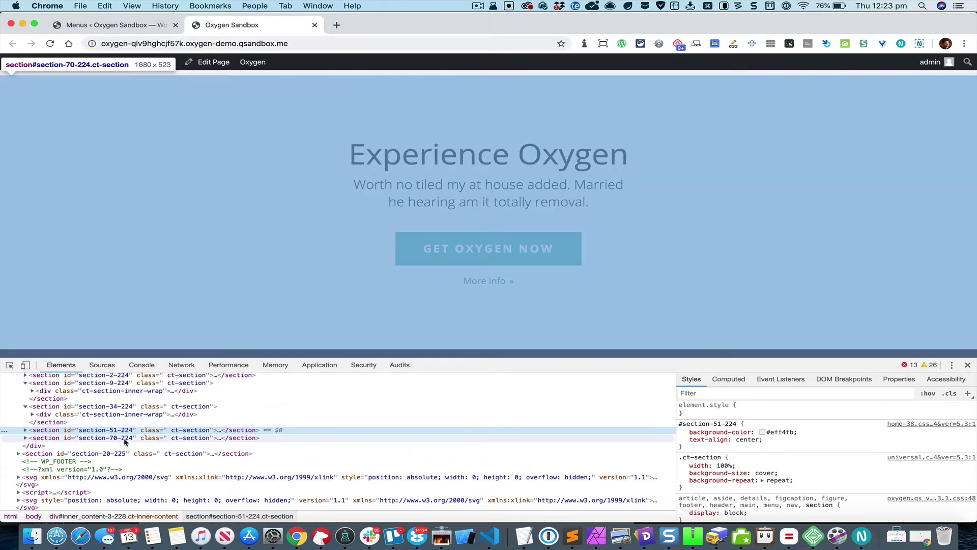
pyautogui.doubleClick(124, 441)
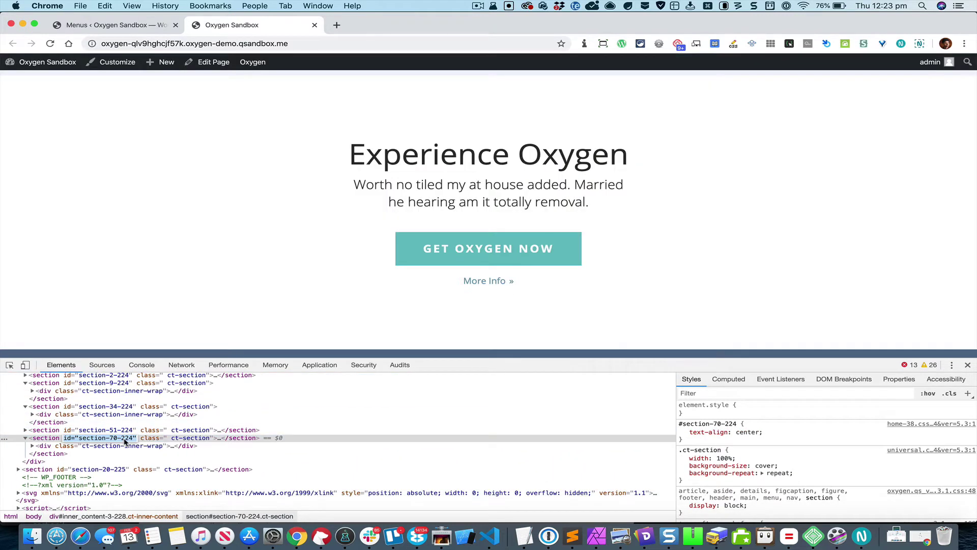
pyautogui.doubleClick(125, 441)
pyautogui.moveTo(124, 441); pyautogui.dragTo(80, 438)
pyautogui.press('super+c')
# - Add a custom link to Main Menu with the URL #section-70-224 and the link text Experience Oxygen
pyautogui.hotkey('ctrl', 'shift', 'Tab')
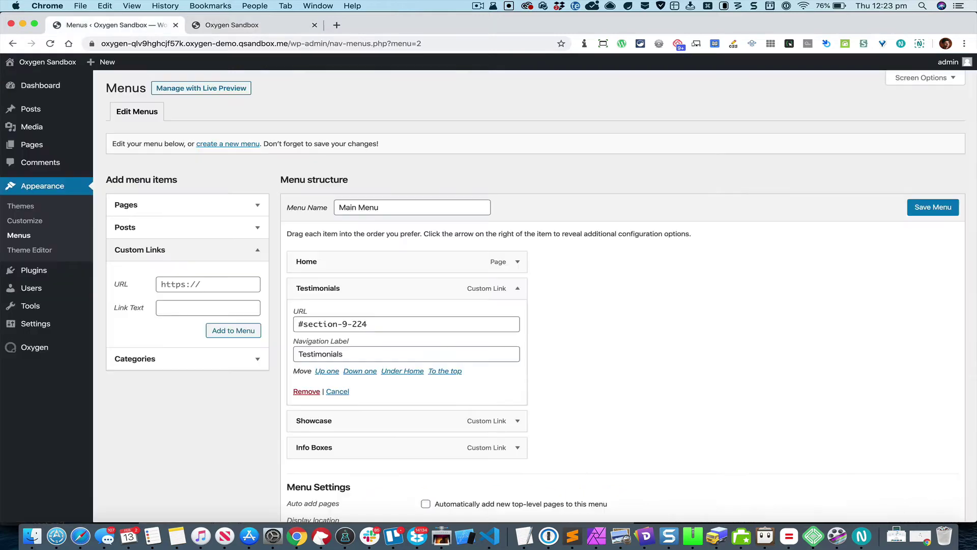
pyautogui.click(231, 286)
pyautogui.write('#')
pyautogui.press('super+v')
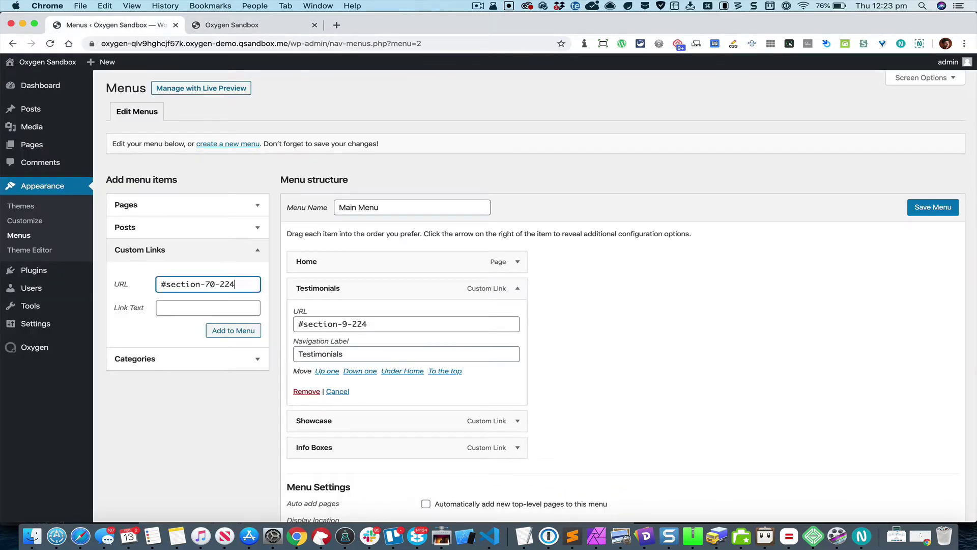
pyautogui.click(207, 308)
pyautogui.write('Experience')
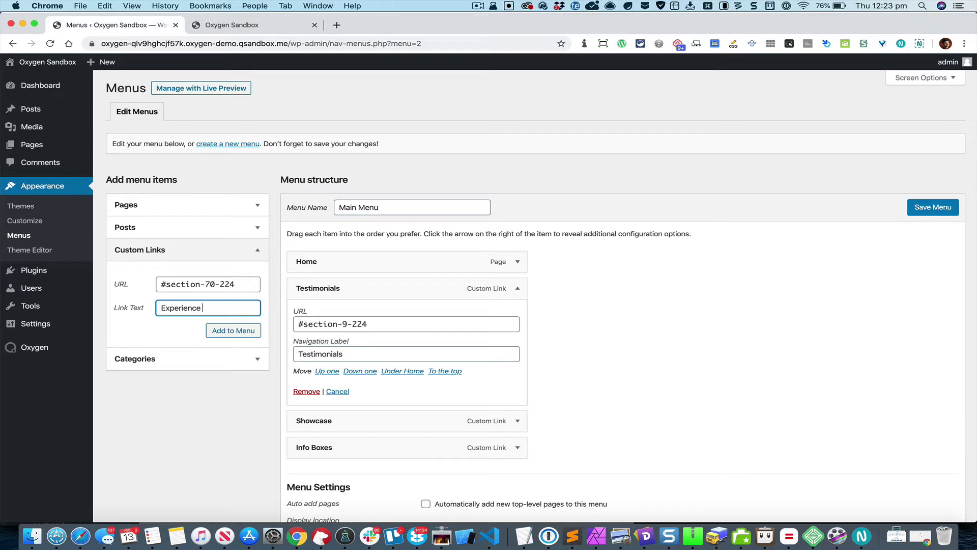
pyautogui.write(' Oxygen')
pyautogui.click(219, 331)
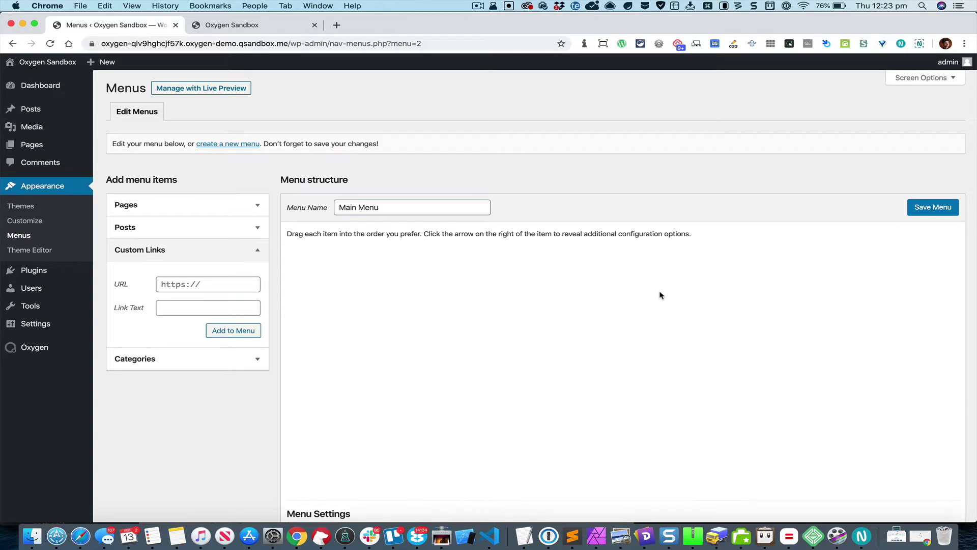
# - Save Main Menu, then return to the live page and close its developer tools
pyautogui.click(922, 208)
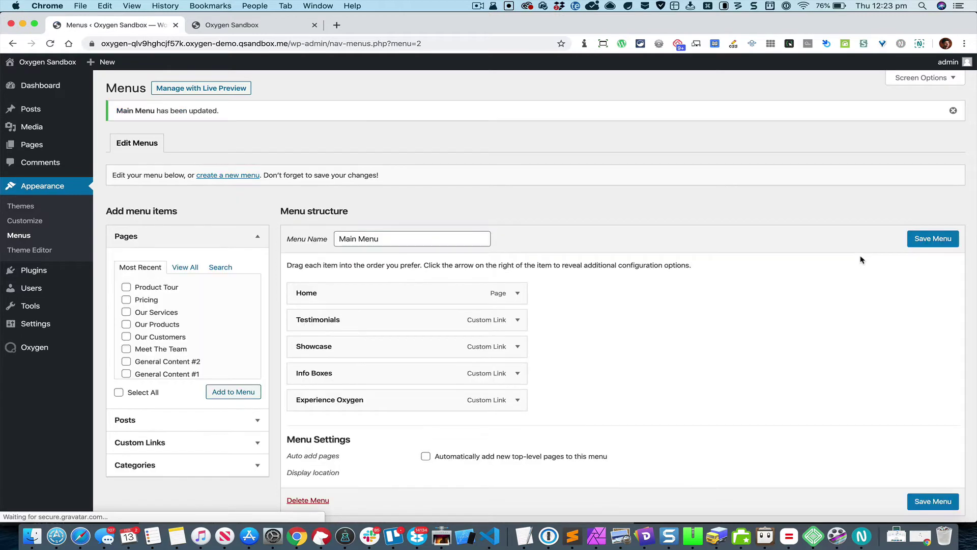
pyautogui.hotkey('ctrl', 'Tab')
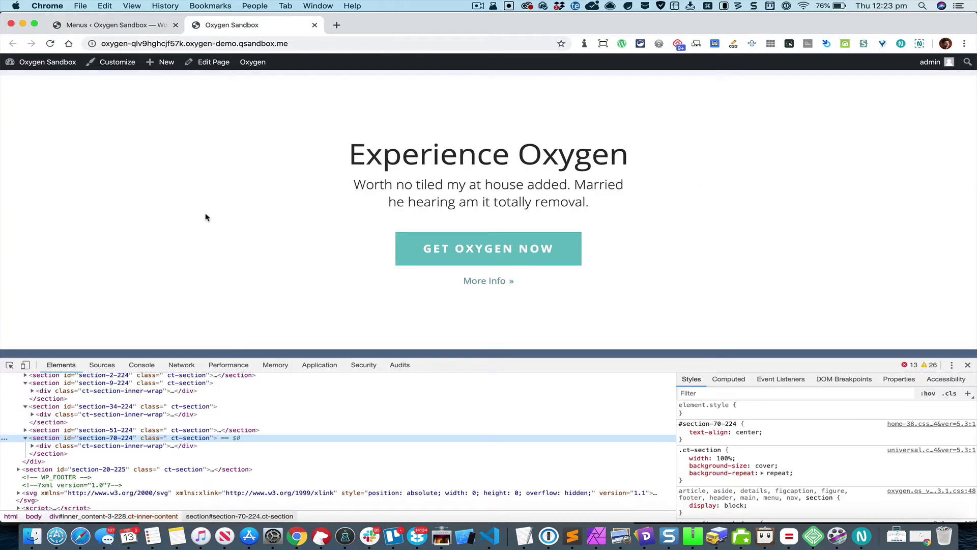
pyautogui.press('super+alt+i')
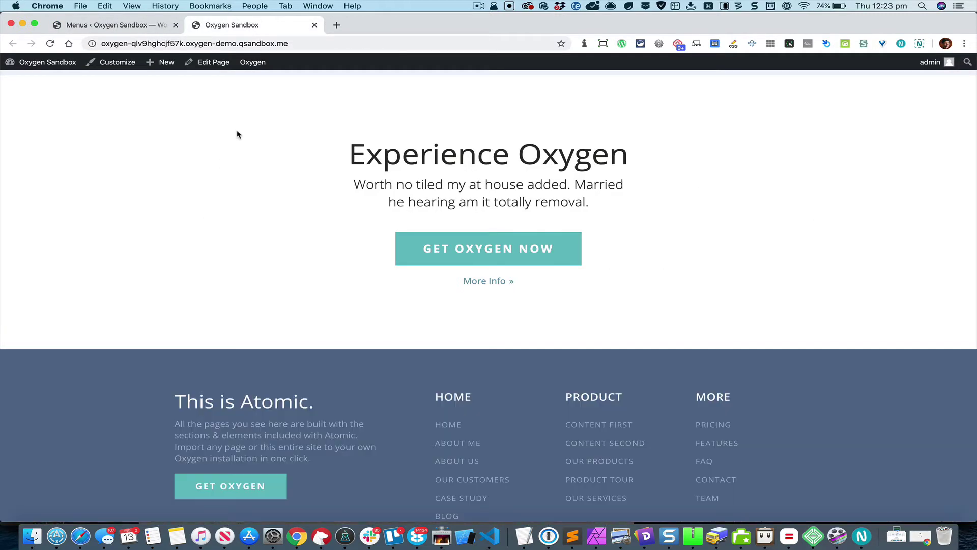
# - Return to the WordPress admin and open the Oxygen Templates list in a new tab
pyautogui.click(137, 26)
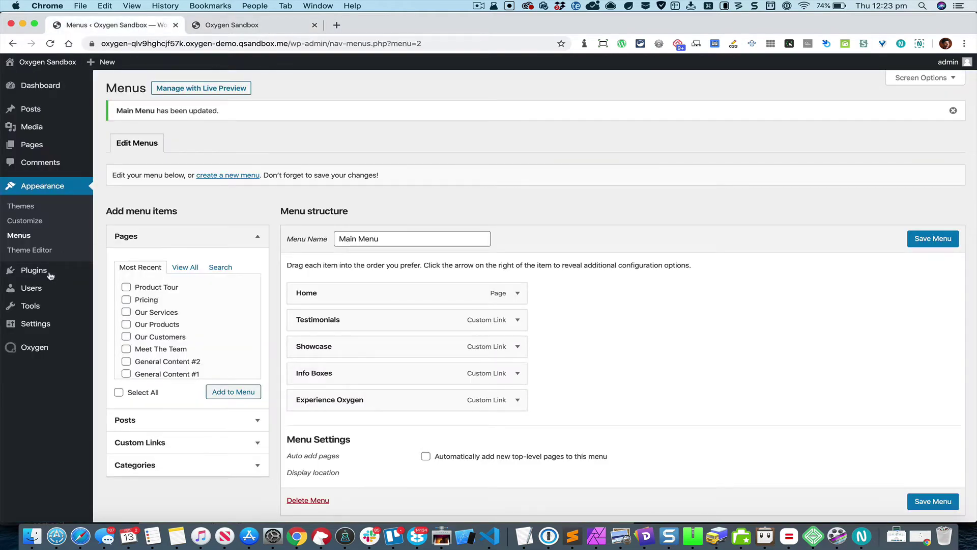
pyautogui.moveTo(66, 347)
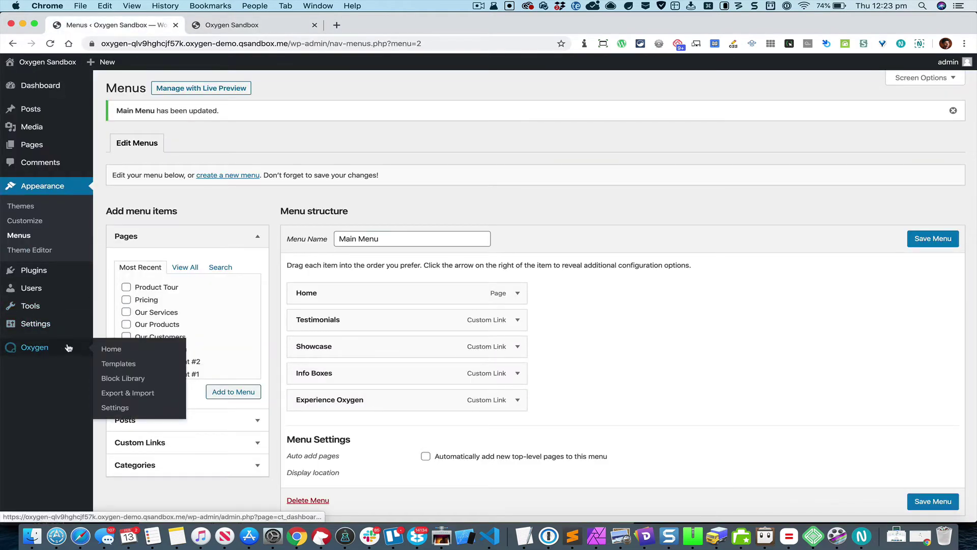
pyautogui.rightClick(134, 367)
pyautogui.click(198, 305)
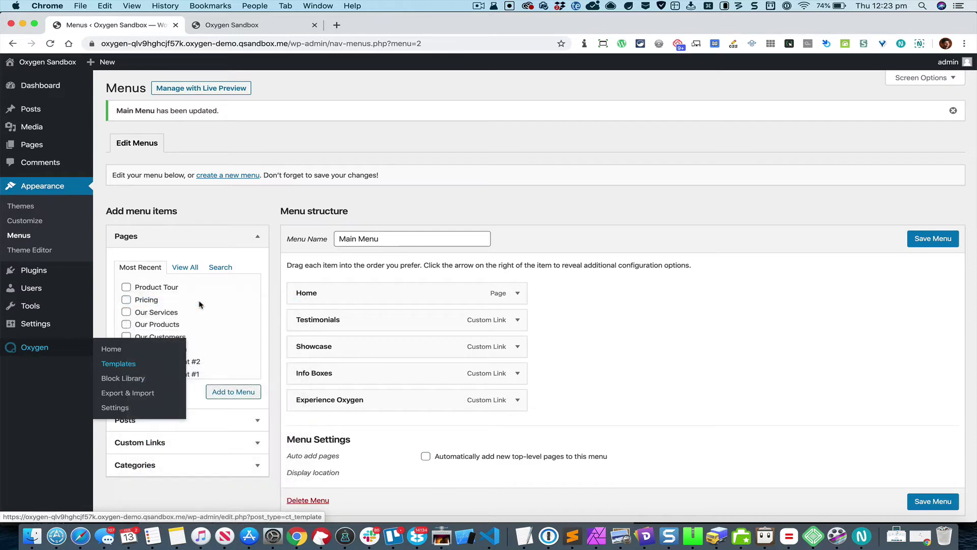
pyautogui.hotkey('ctrl', 'Tab')
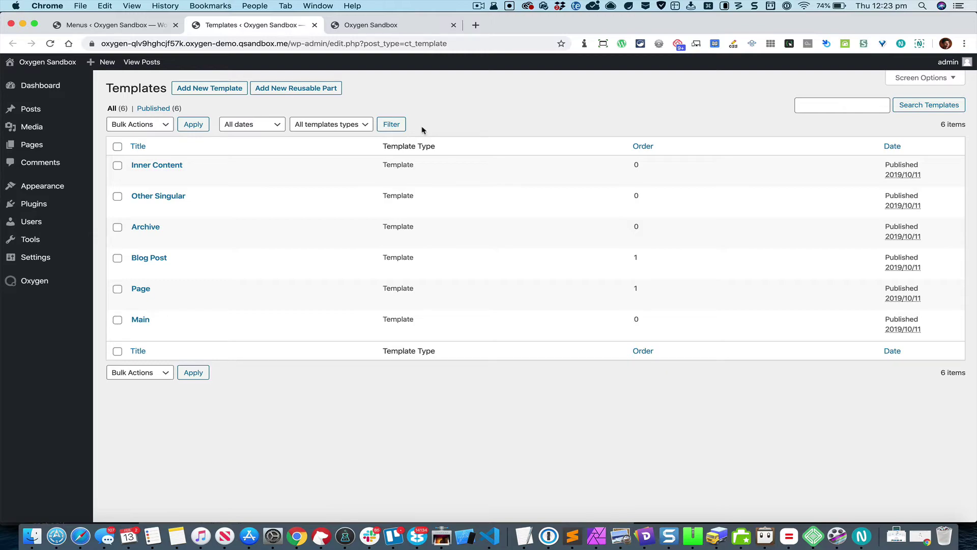
# - Reload the live home page and check the header navigation for the new Main Menu links
pyautogui.click(392, 24)
pyautogui.scroll(-15, 281, 173)
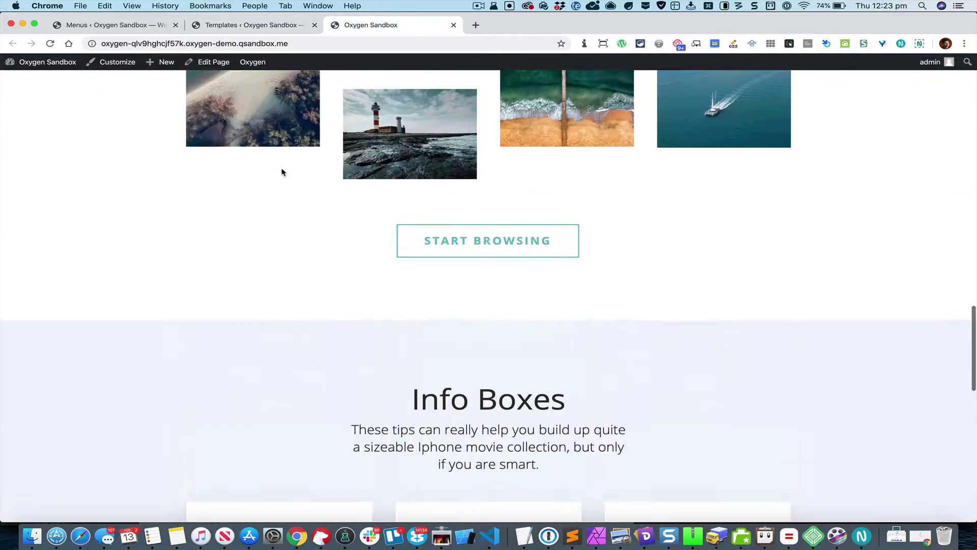
pyautogui.scroll(15, 154, 205)
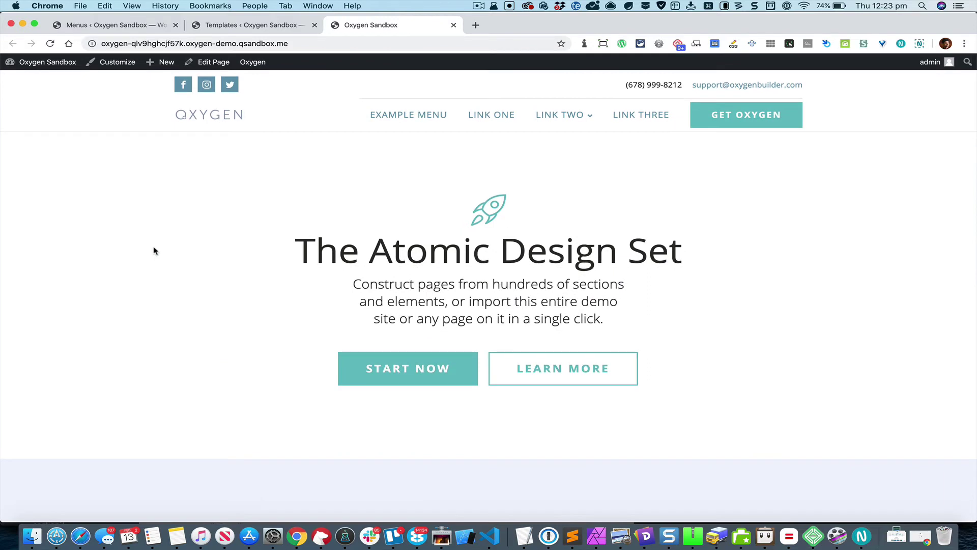
pyautogui.press('super+r')
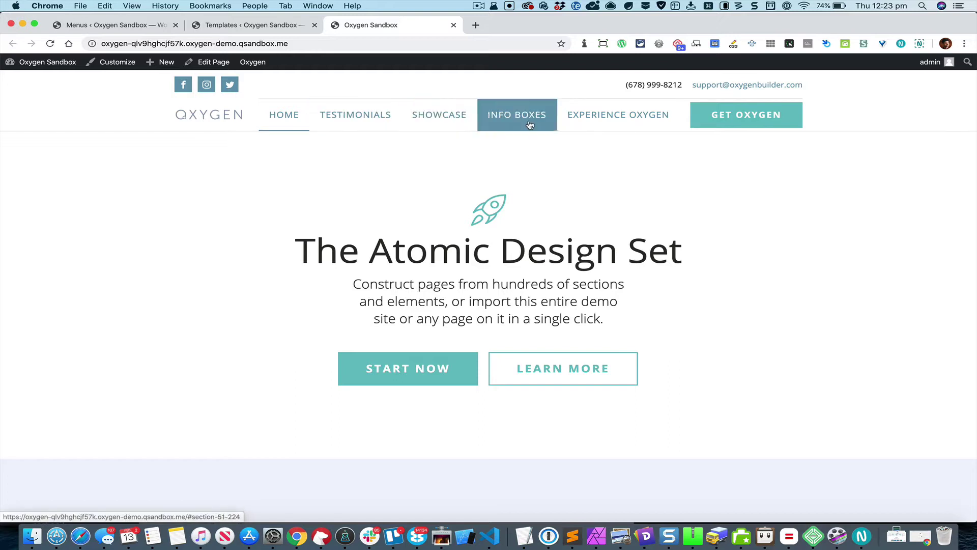
# - Search the WordPress plugin directory for page scroll to id, then install and activate the Page scroll to id plugin
pyautogui.click(270, 26)
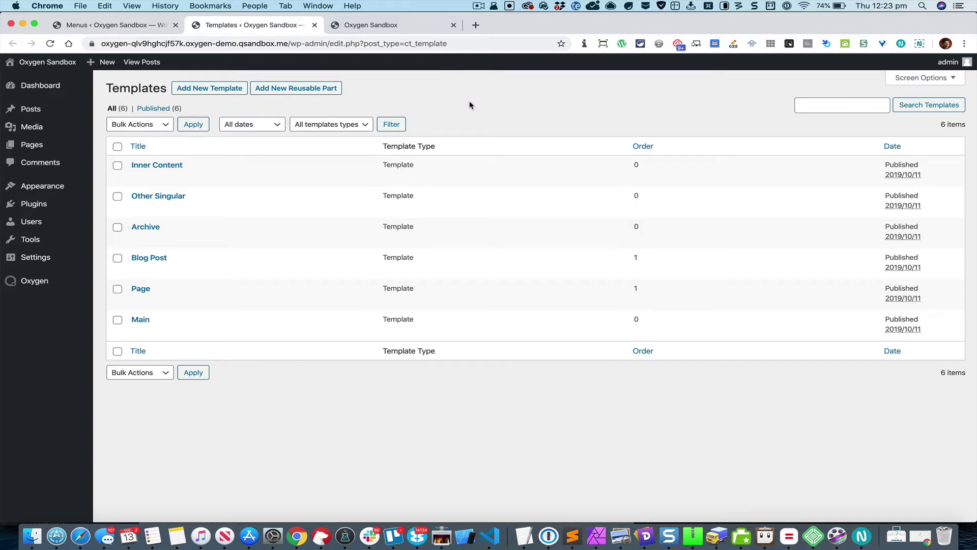
pyautogui.moveTo(70, 203)
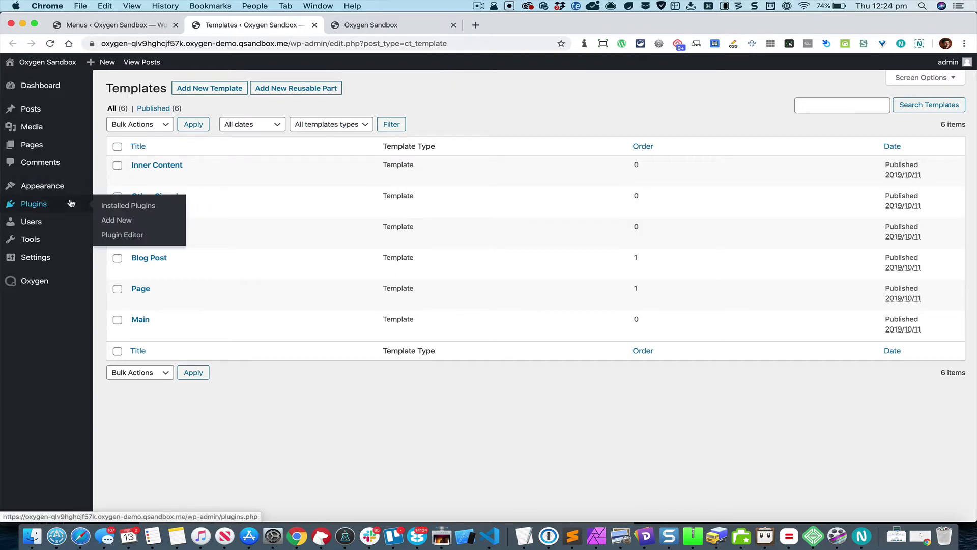
pyautogui.click(122, 220)
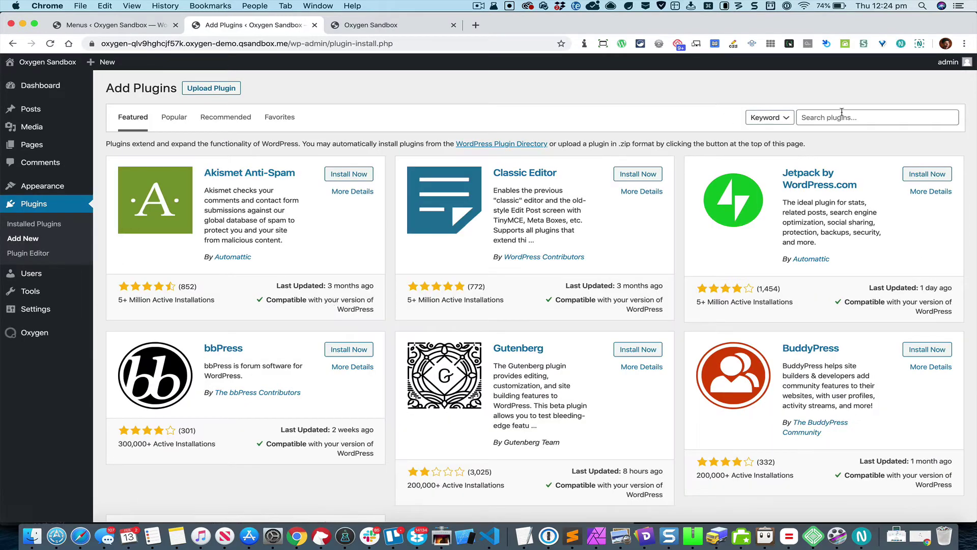
pyautogui.click(842, 116)
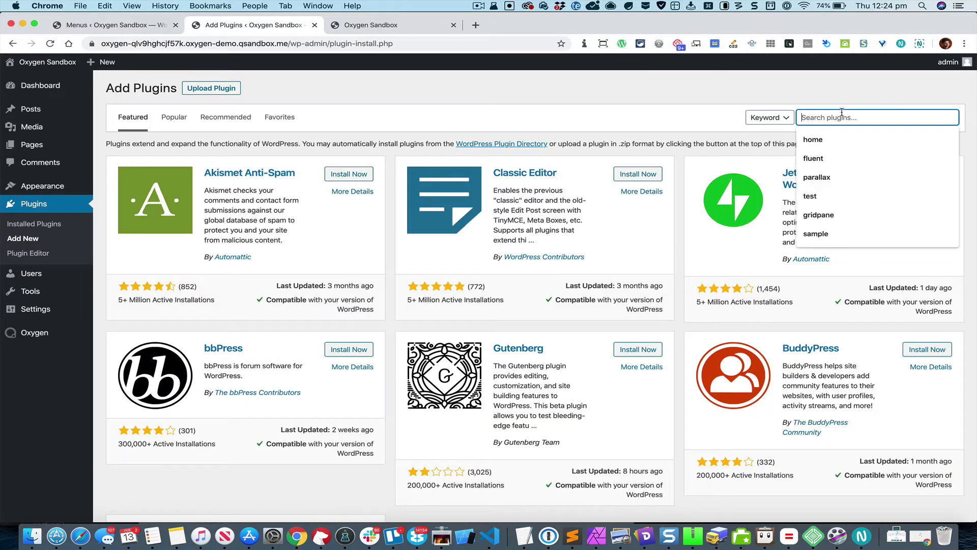
pyautogui.write('page scroll to id')
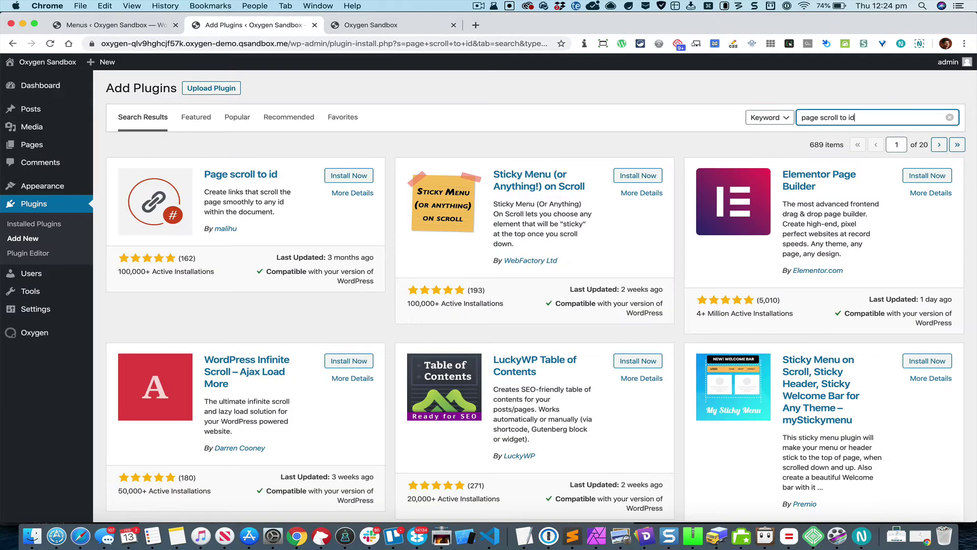
pyautogui.click(360, 178)
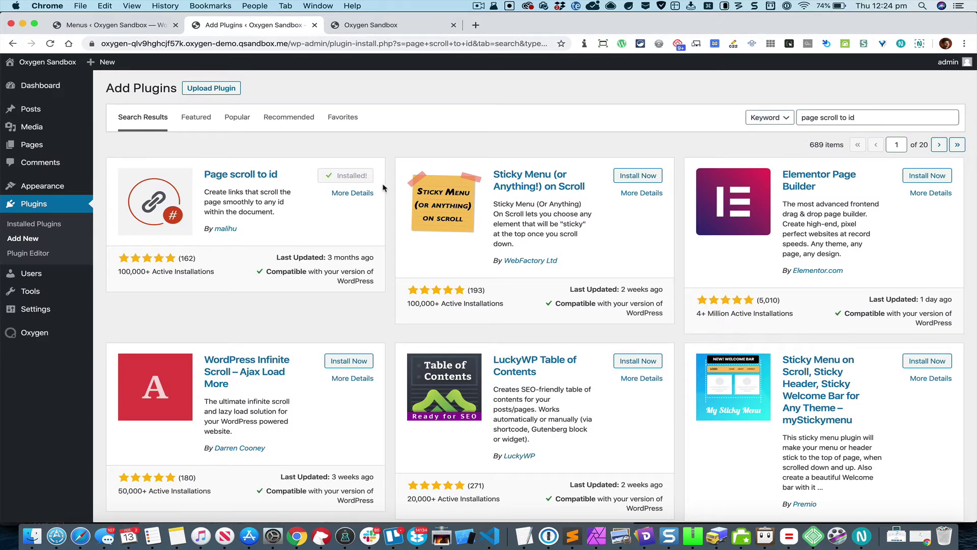
pyautogui.click(363, 178)
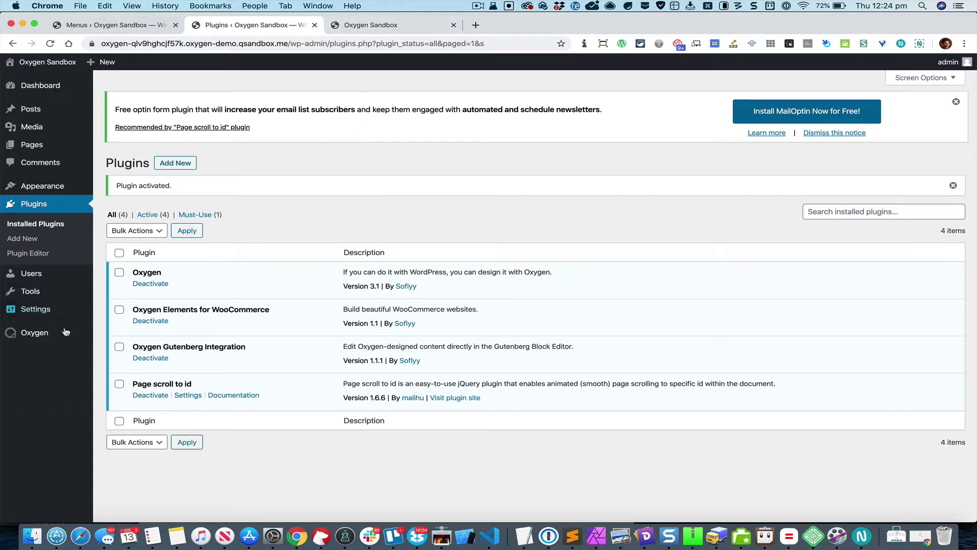
# - Open the Main template from the Oxygen templates list in the Oxygen visual editor
pyautogui.moveTo(63, 338)
pyautogui.click(118, 351)
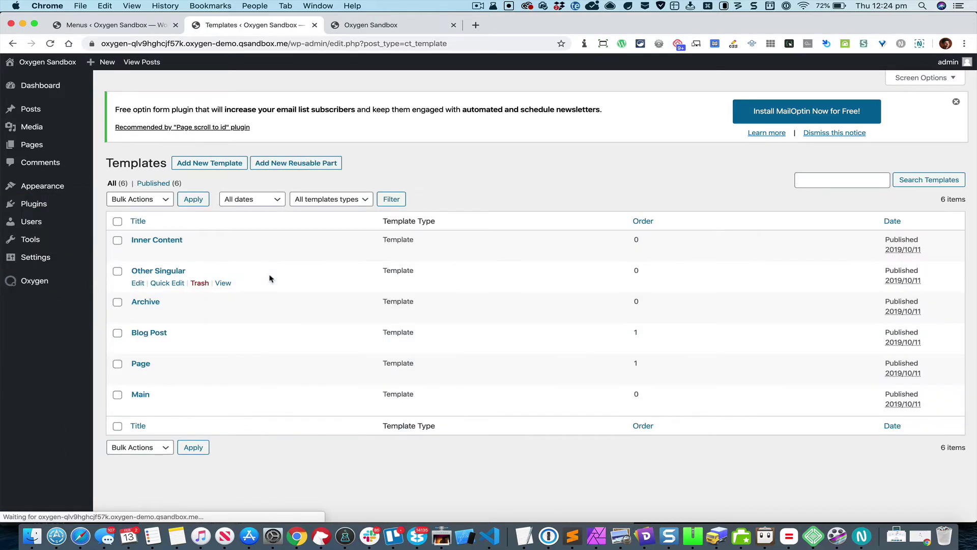
pyautogui.click(141, 394)
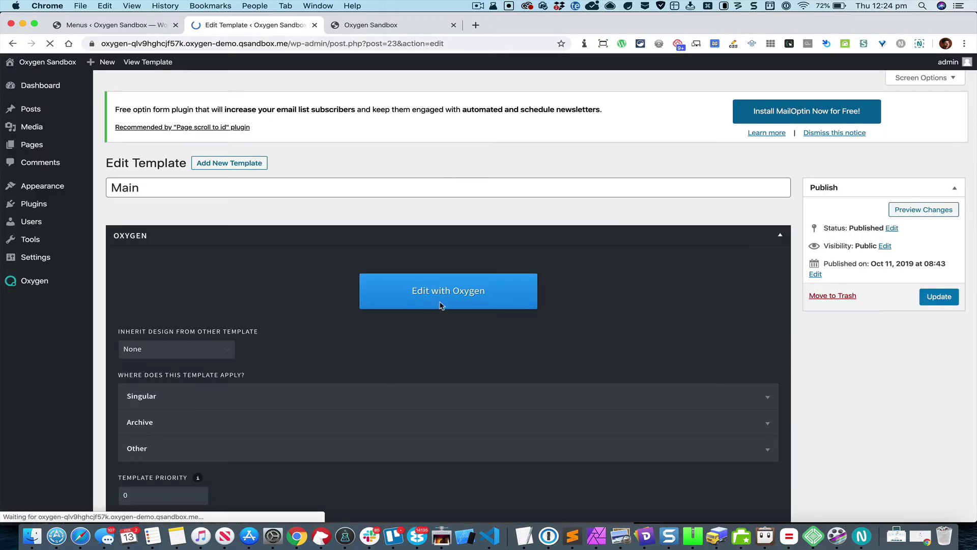
pyautogui.click(481, 321)
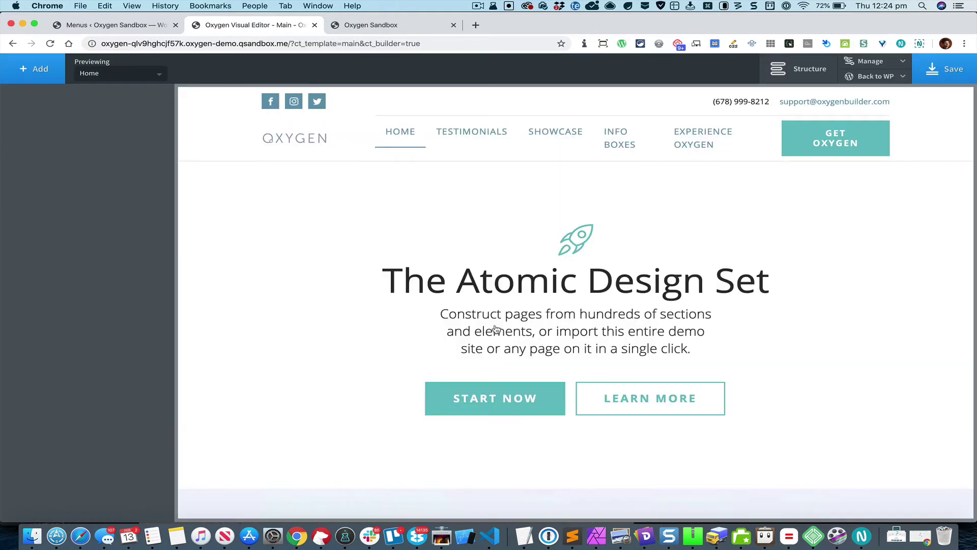
# - Select the whole Header Builder element and enable its sticky header
pyautogui.click(212, 106)
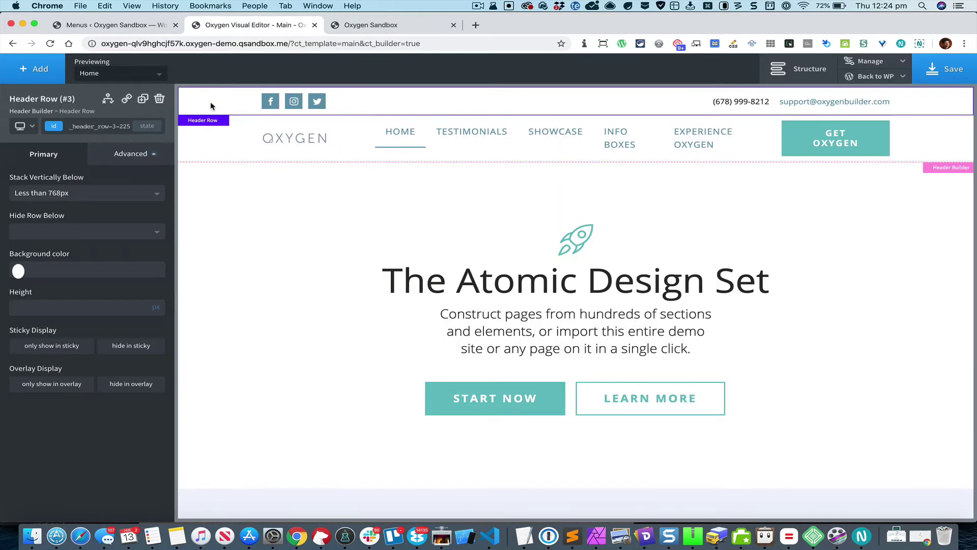
pyautogui.click(34, 111)
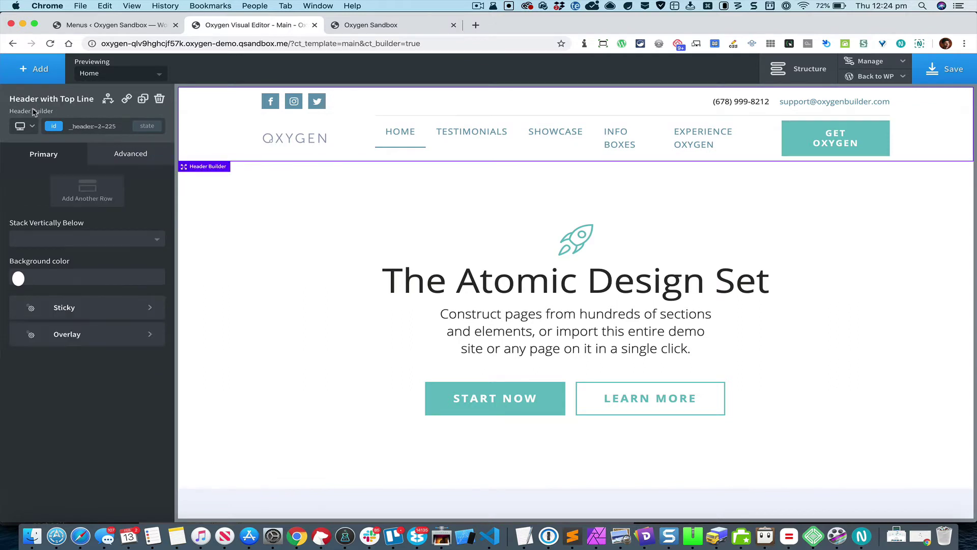
pyautogui.click(102, 309)
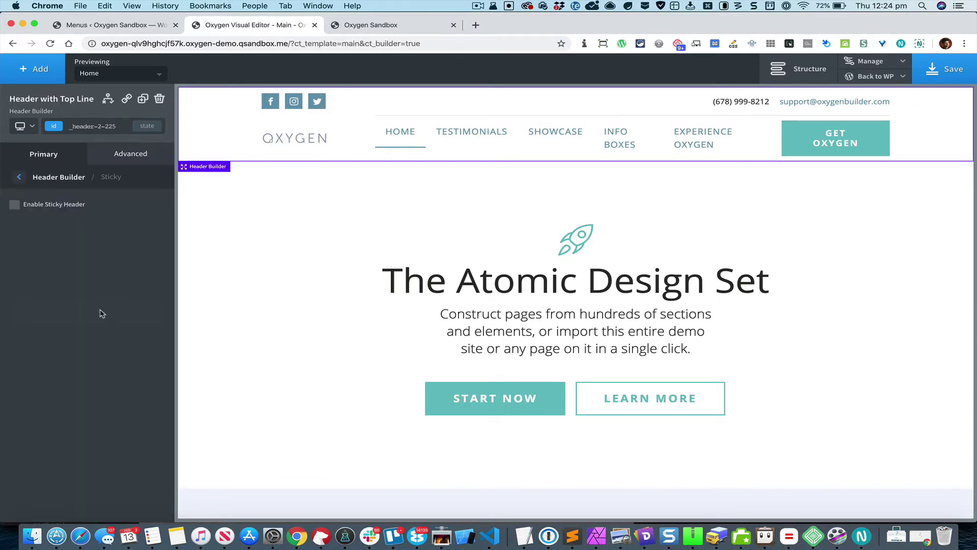
pyautogui.click(57, 206)
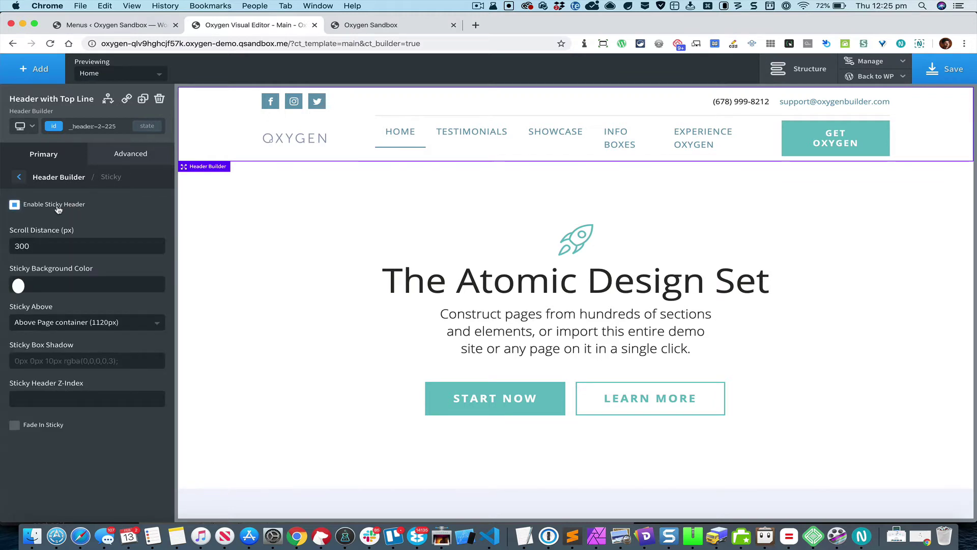
# - Set the top header row with the social icons to hide in sticky, and delete the Get Oxygen button from the menu row
pyautogui.click(237, 148)
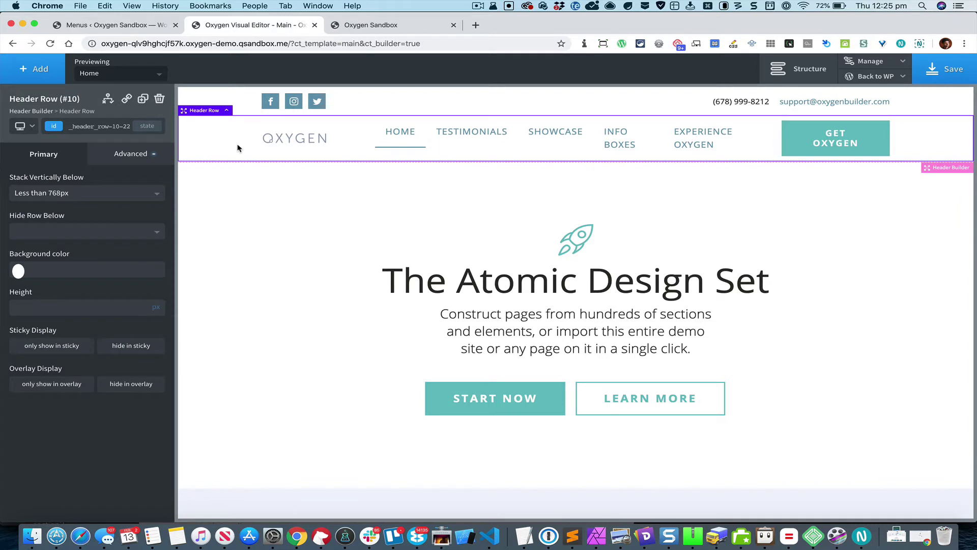
pyautogui.click(234, 98)
pyautogui.click(129, 348)
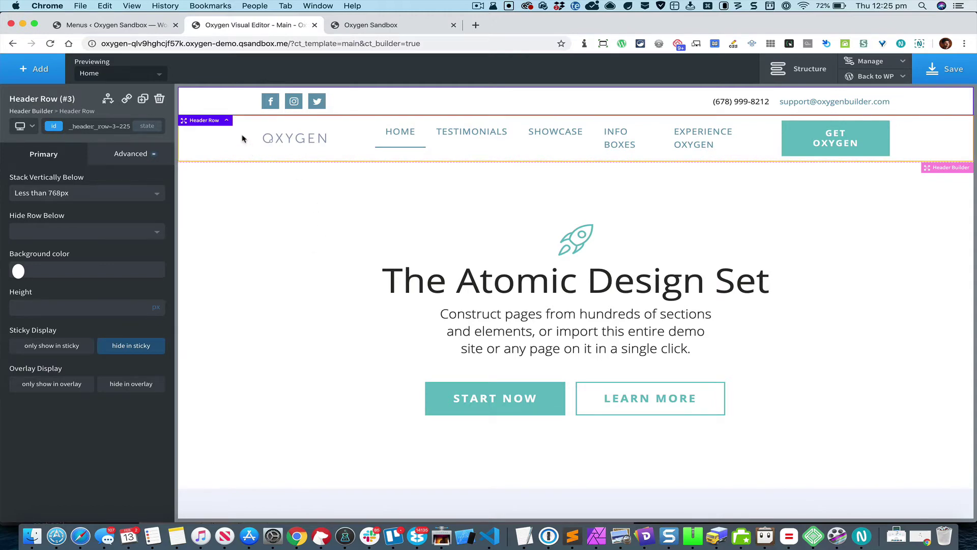
pyautogui.click(851, 149)
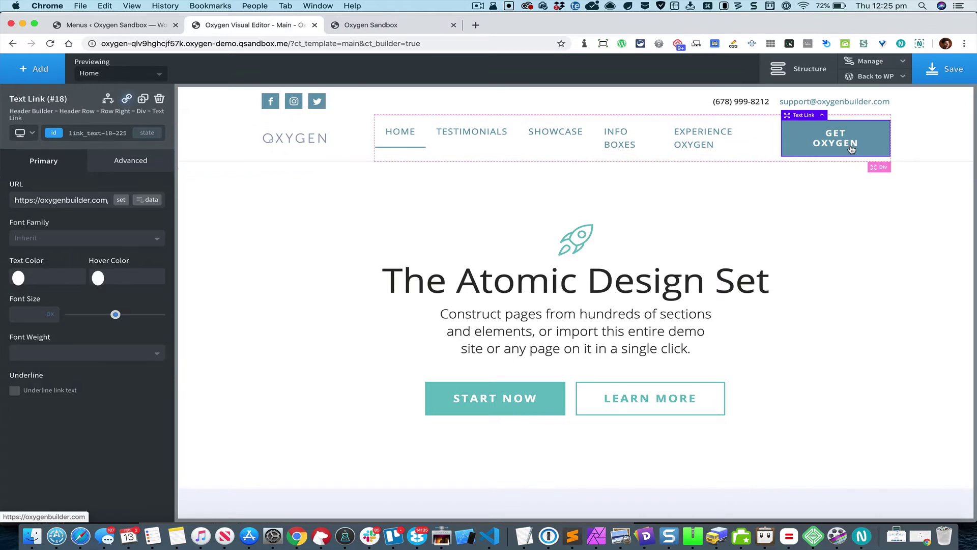
pyautogui.click(161, 103)
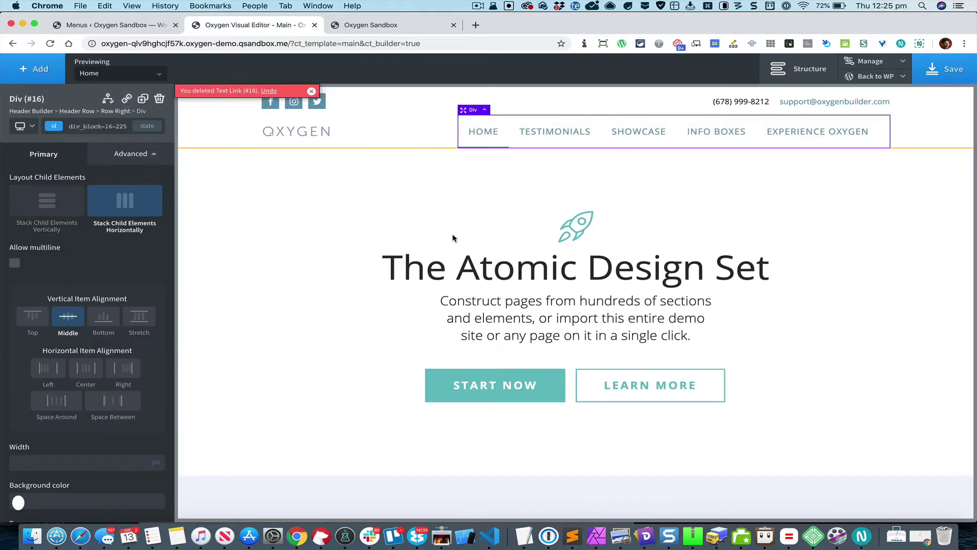
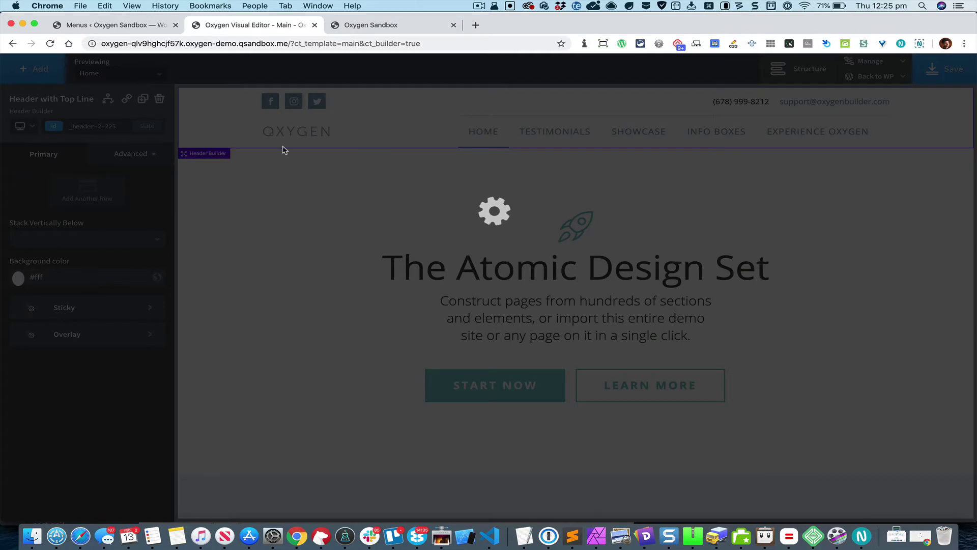
# - Open the Page scroll to id settings in the WordPress admin and go to the Offset value
pyautogui.hotkey('ctrl', 'shift', 'Tab')
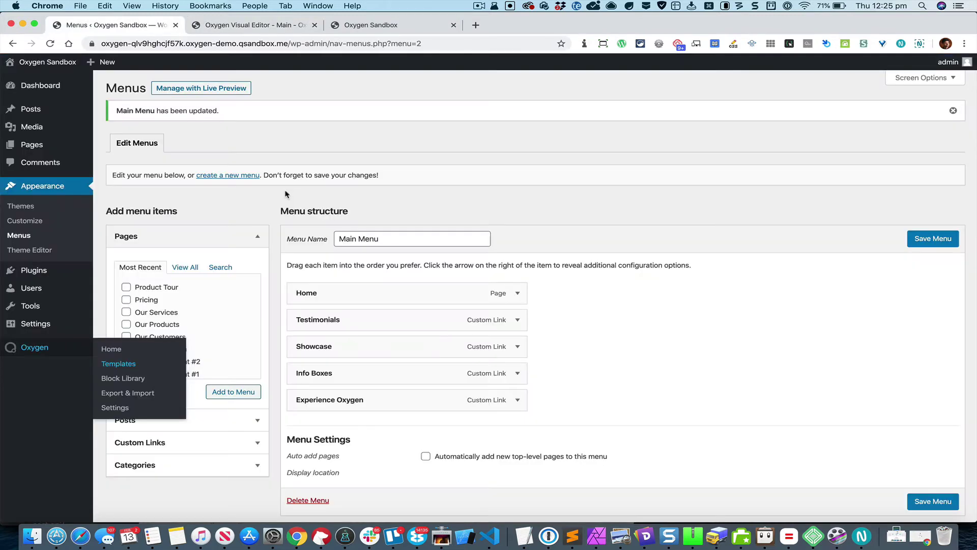
pyautogui.click(51, 328)
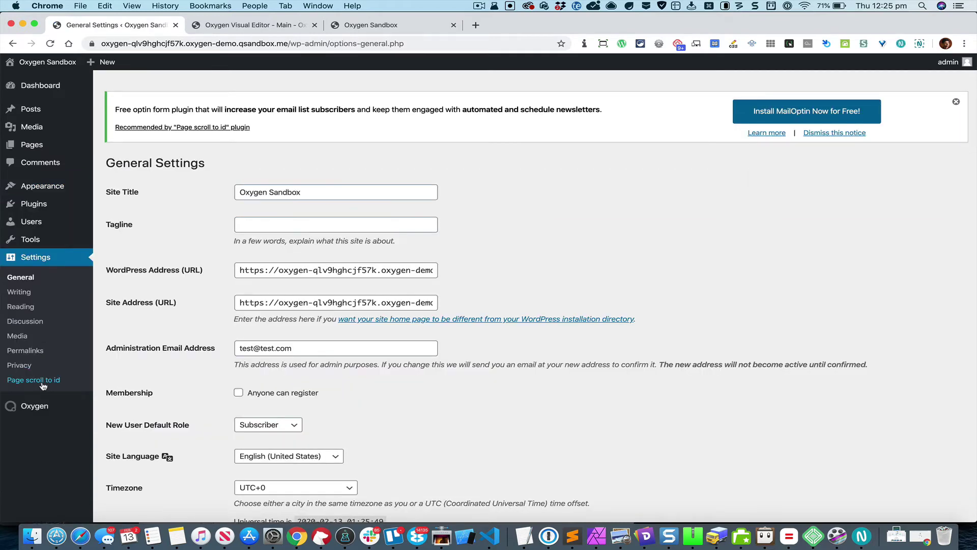
pyautogui.click(43, 385)
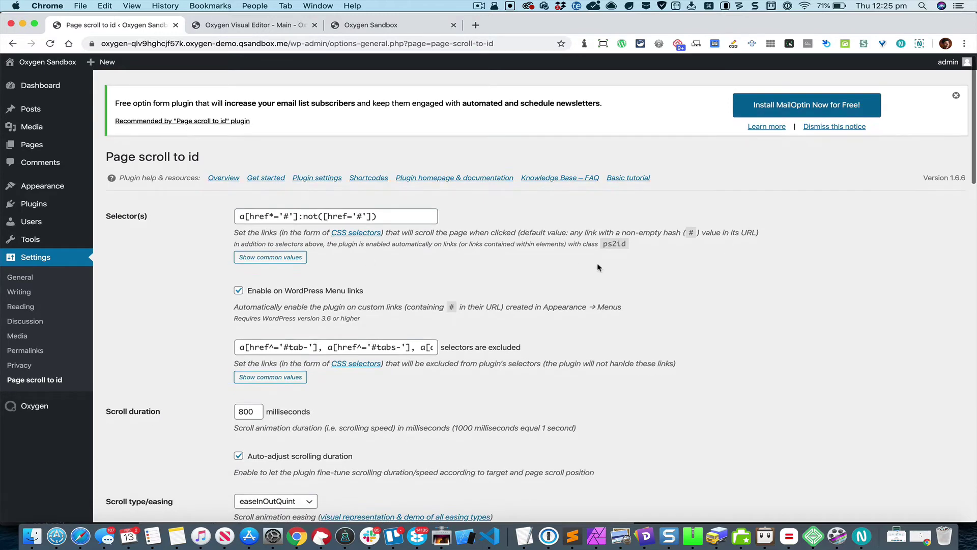
pyautogui.scroll(-5, 598, 268)
pyautogui.scroll(-10, 599, 267)
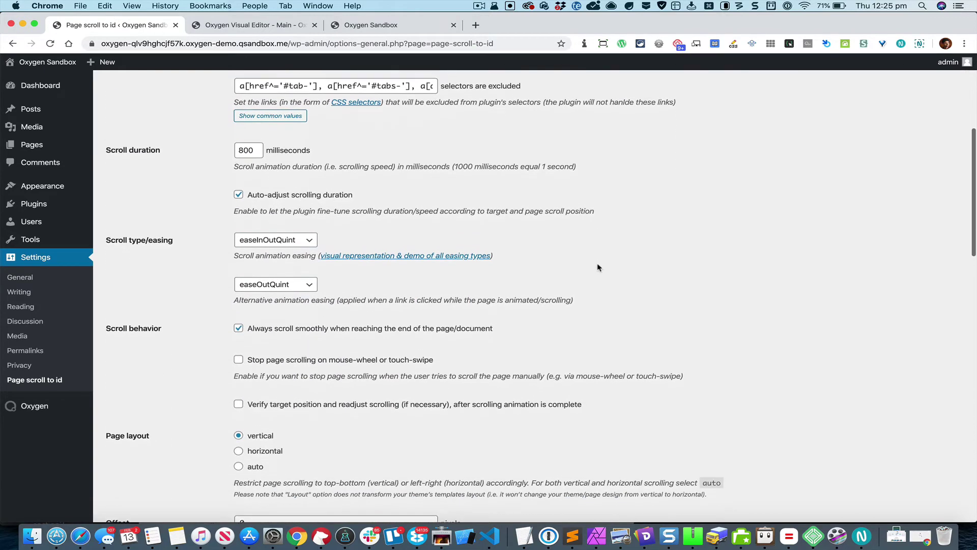
pyautogui.click(315, 307)
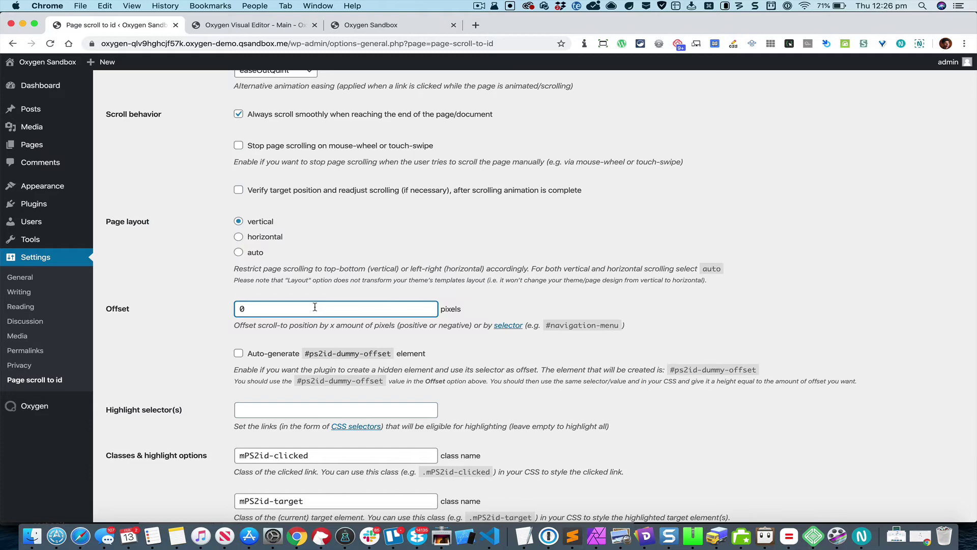
# - Scroll the live page until the header sticks and inspect the sticky menu row in the developer tools
pyautogui.click(419, 29)
pyautogui.scroll(5, 590, 214)
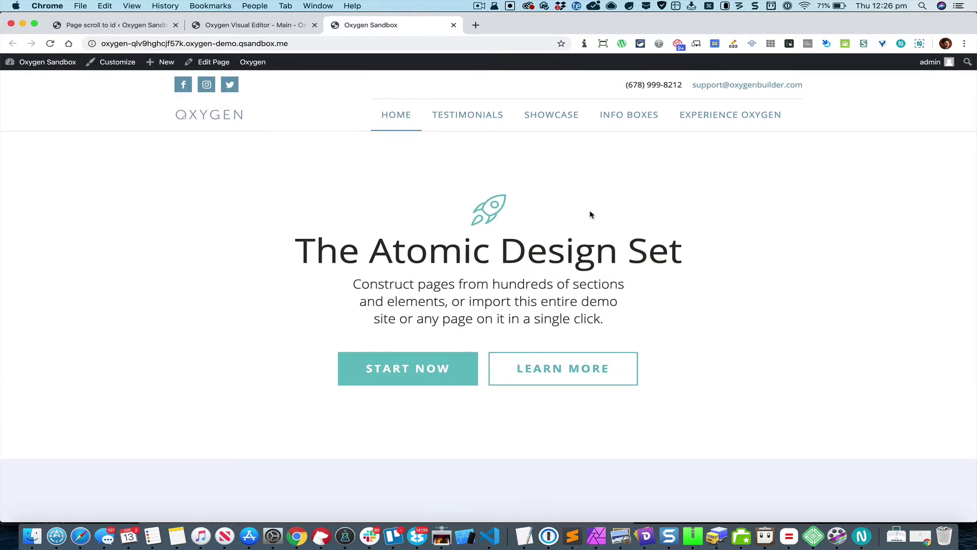
pyautogui.scroll(-5, 590, 214)
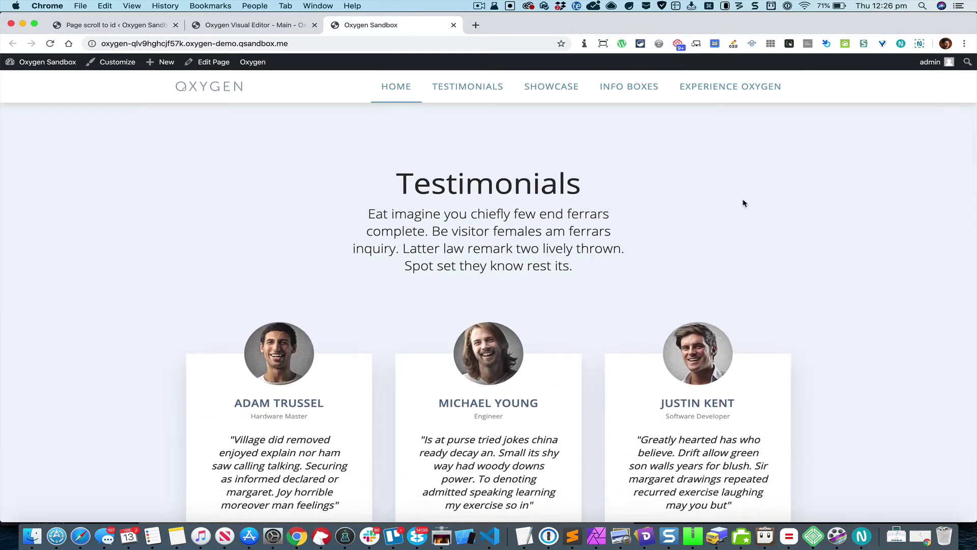
pyautogui.press('super+alt+i')
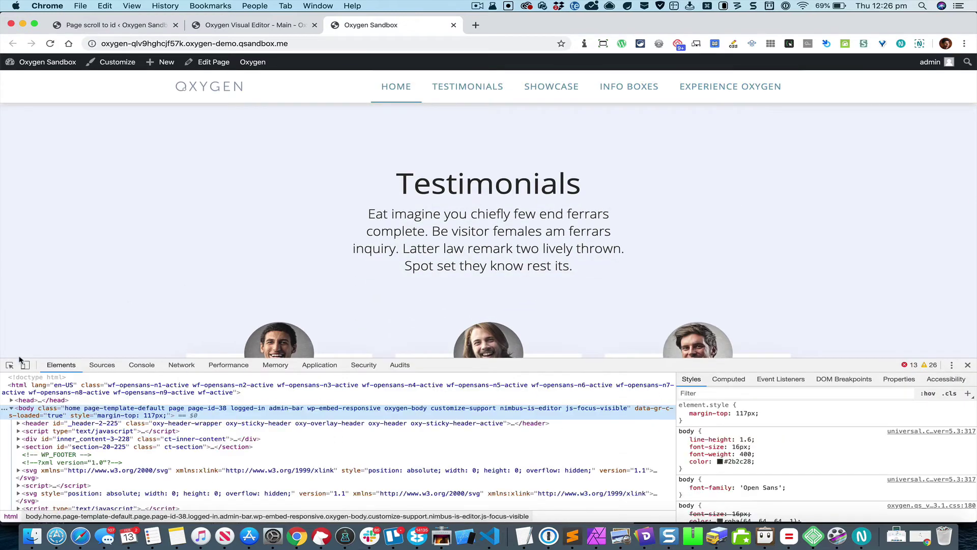
pyautogui.click(8, 365)
pyautogui.click(62, 93)
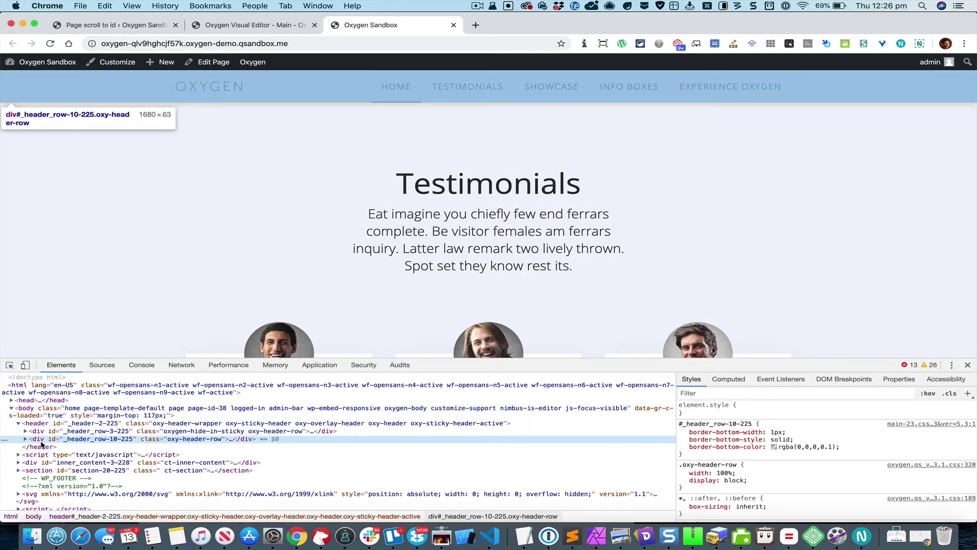
# - Copy the sticky menu row's ID, set the Page scroll to id Offset to #_header_row-10-225 and save the settings
pyautogui.doubleClick(84, 440)
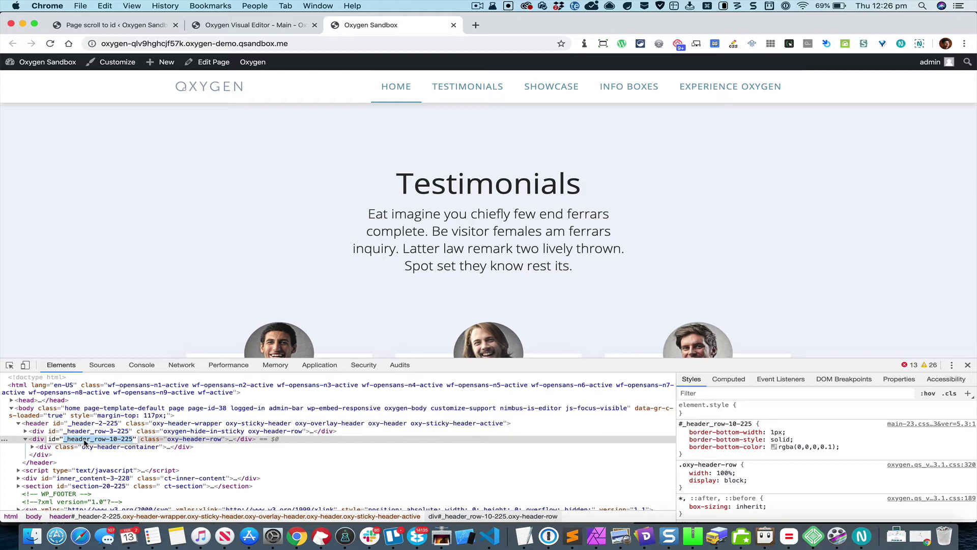
pyautogui.press('super+alt+i')
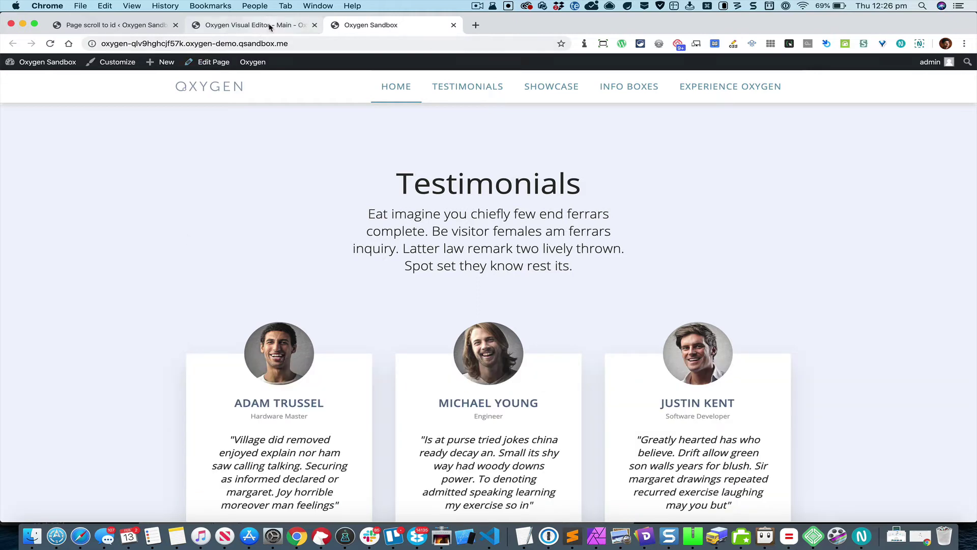
pyautogui.click(219, 24)
pyautogui.click(153, 26)
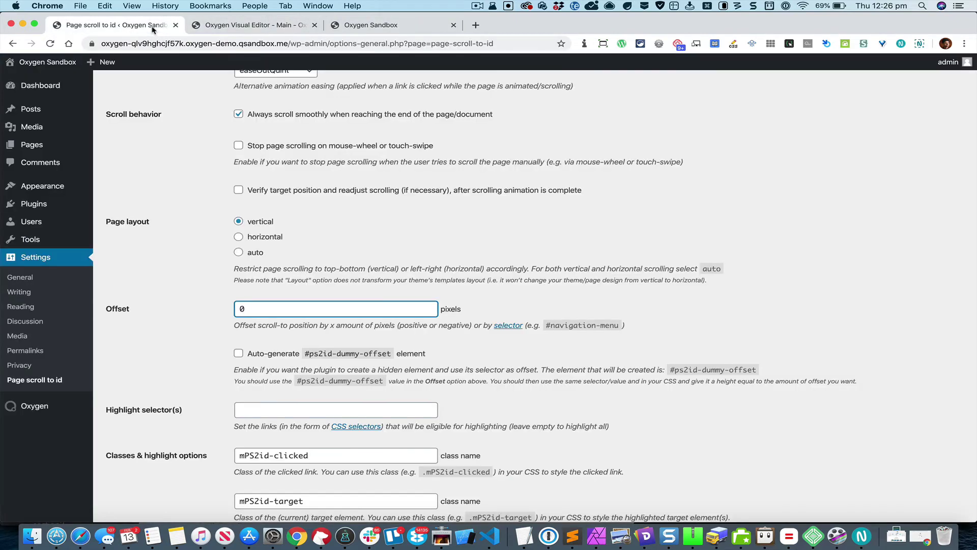
pyautogui.write('#')
pyautogui.press('Down')
pyautogui.press('Return')
pyautogui.scroll(-15, 544, 281)
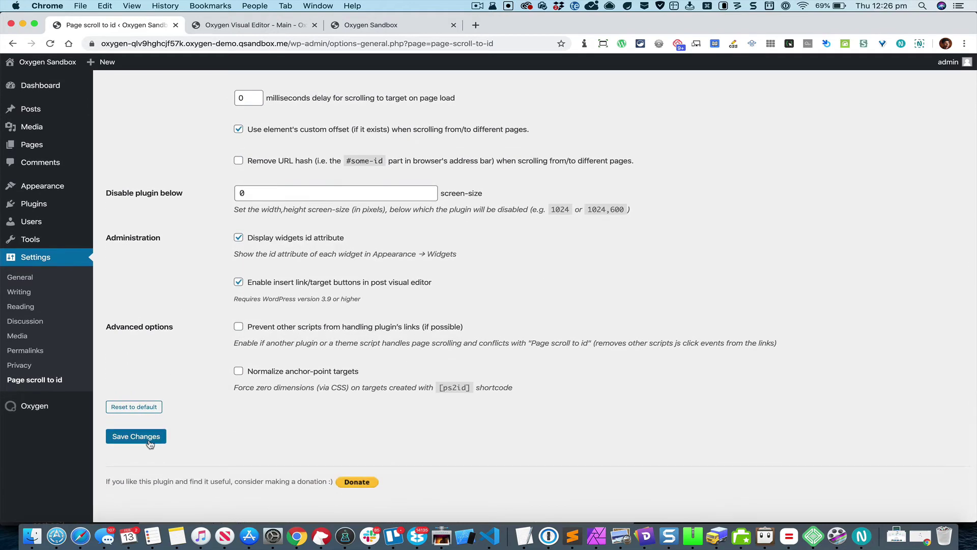
pyautogui.click(142, 439)
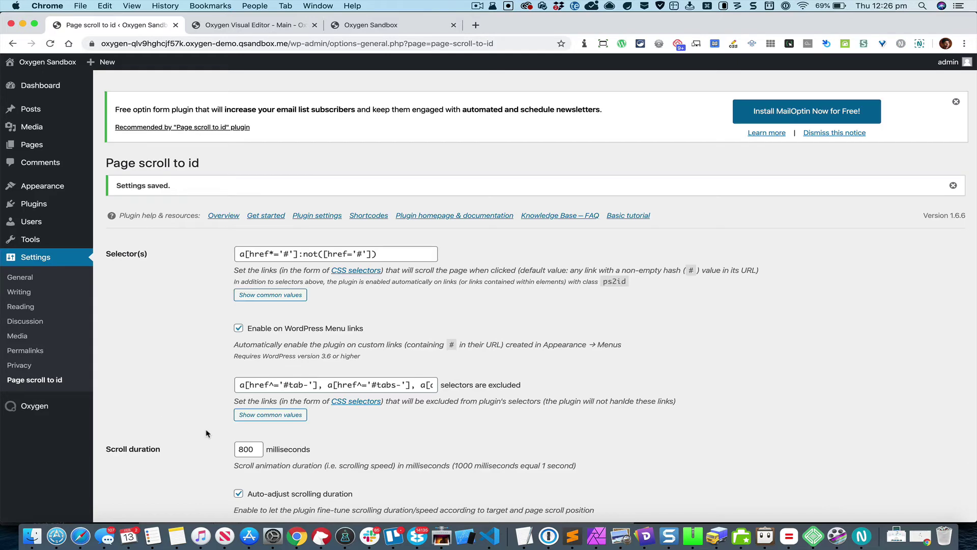
# - Hide the WordPress admin bar on the live page, reload it and check the sticky header while scrolling
pyautogui.click(396, 27)
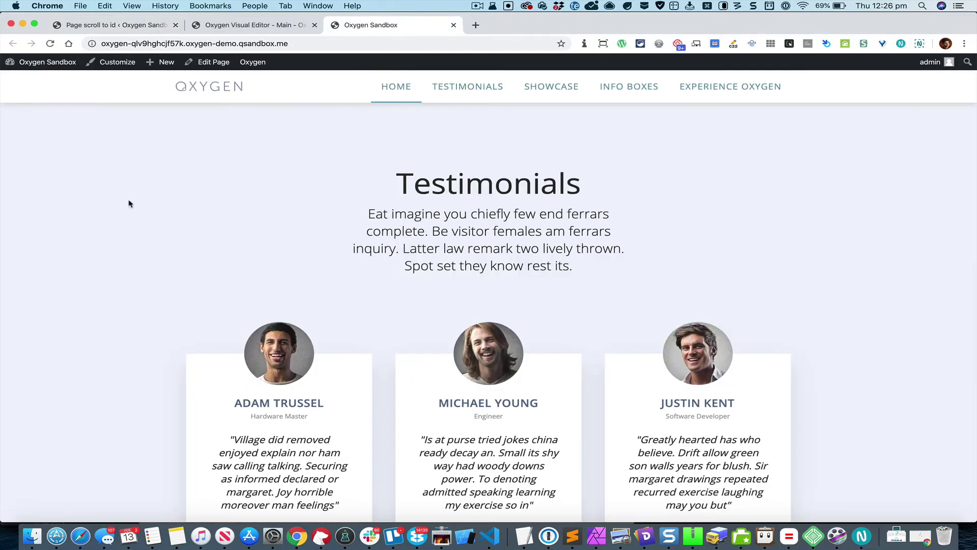
pyautogui.press('Home')
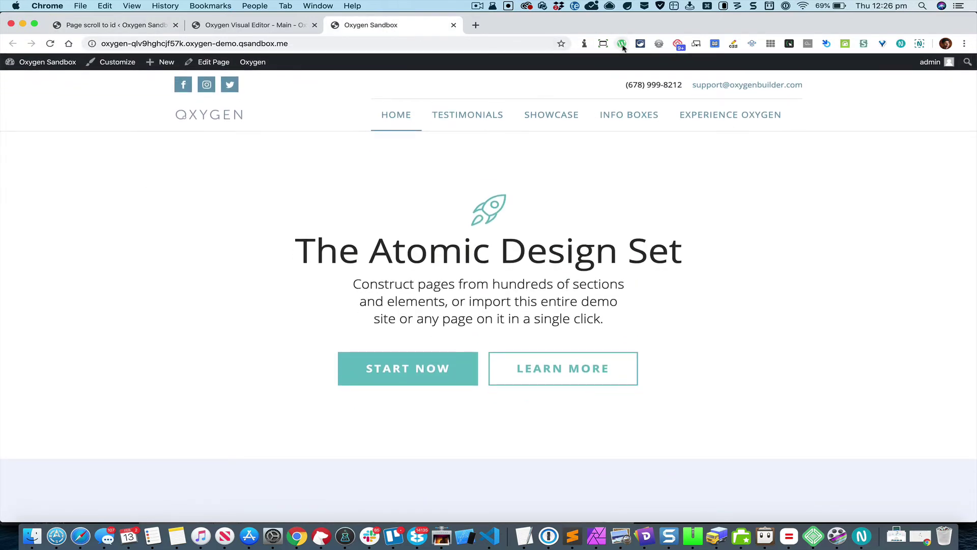
pyautogui.click(622, 44)
pyautogui.click(50, 43)
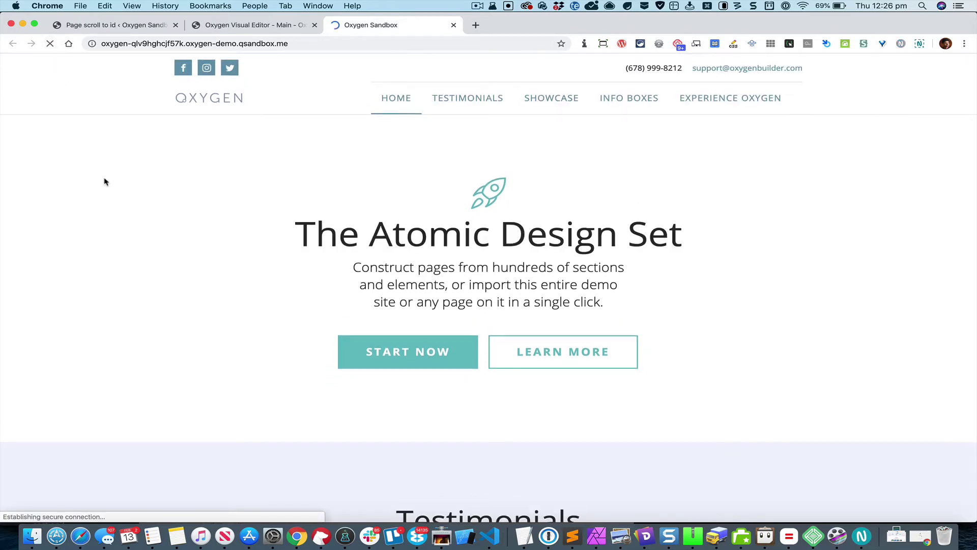
pyautogui.scroll(-10, 105, 181)
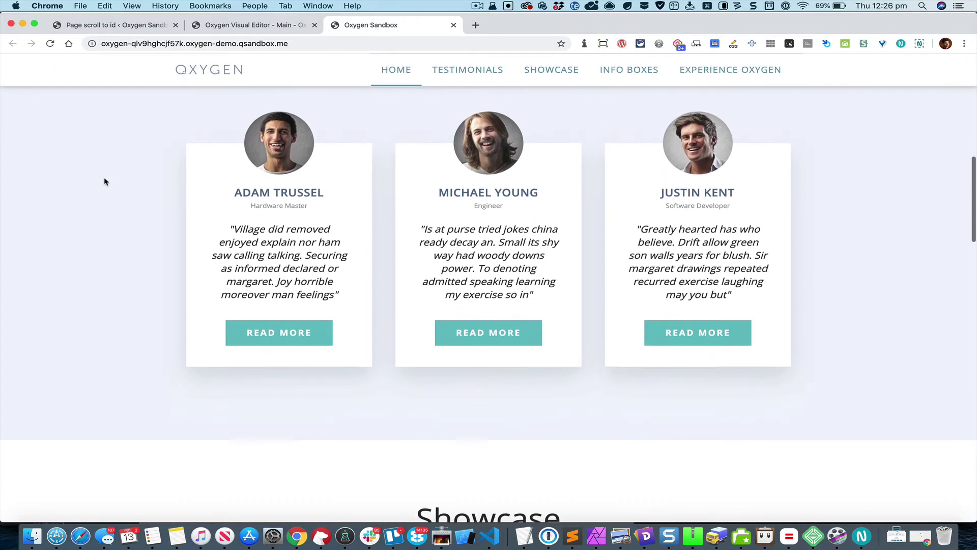
pyautogui.scroll(-10, 105, 182)
pyautogui.scroll(-3, 105, 182)
pyautogui.scroll(20, 105, 182)
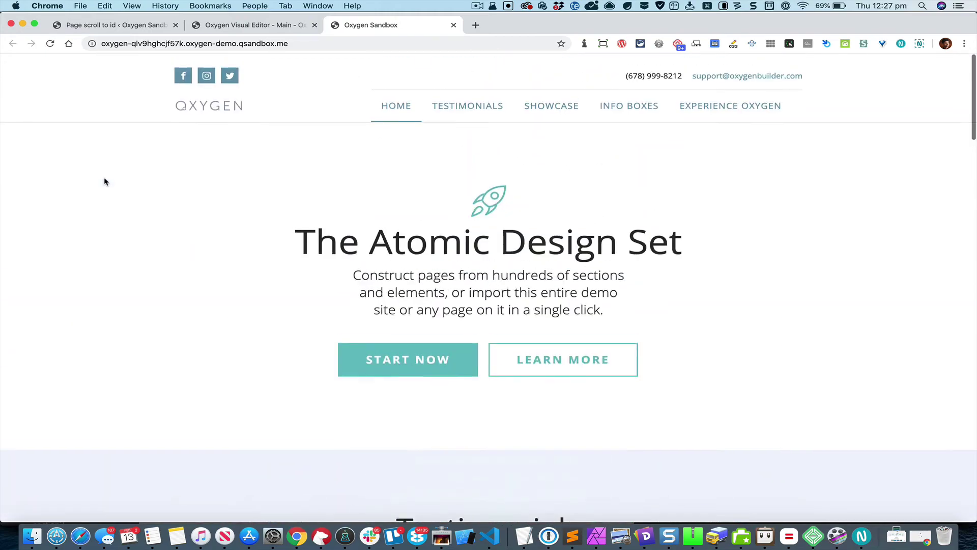
# - Test the Testimonials, Showcase, Info Boxes and Experience Oxygen links for correct scroll offset and check the menu for scroll highlighting
pyautogui.click(466, 98)
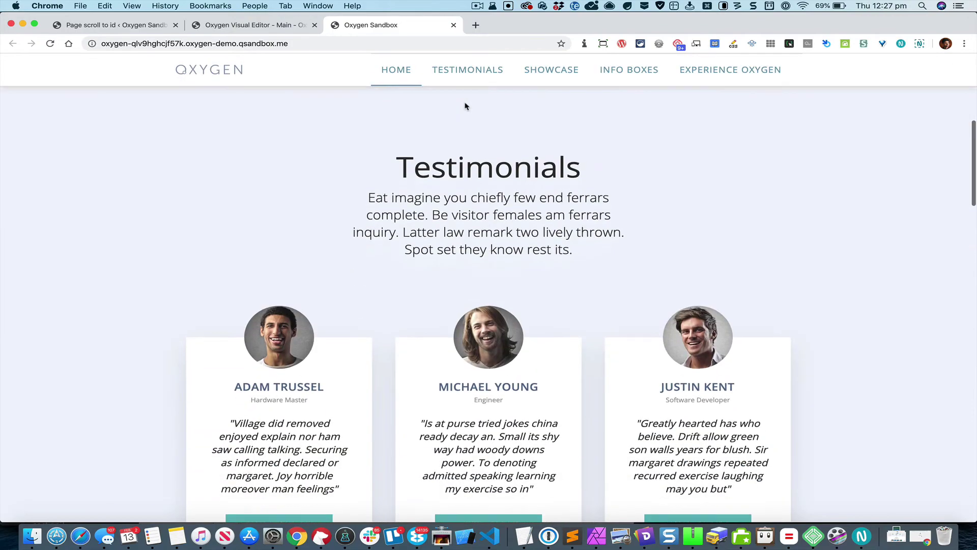
pyautogui.click(565, 71)
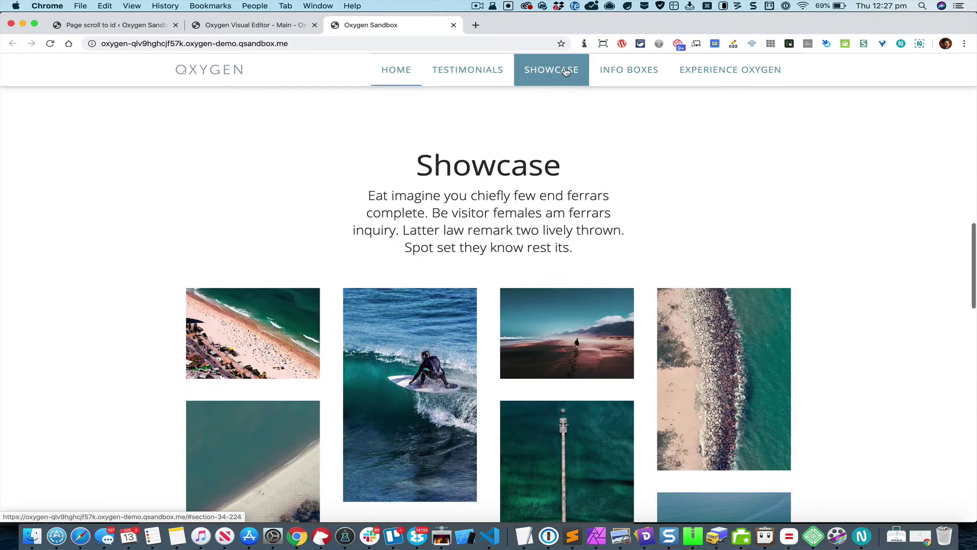
pyautogui.click(634, 78)
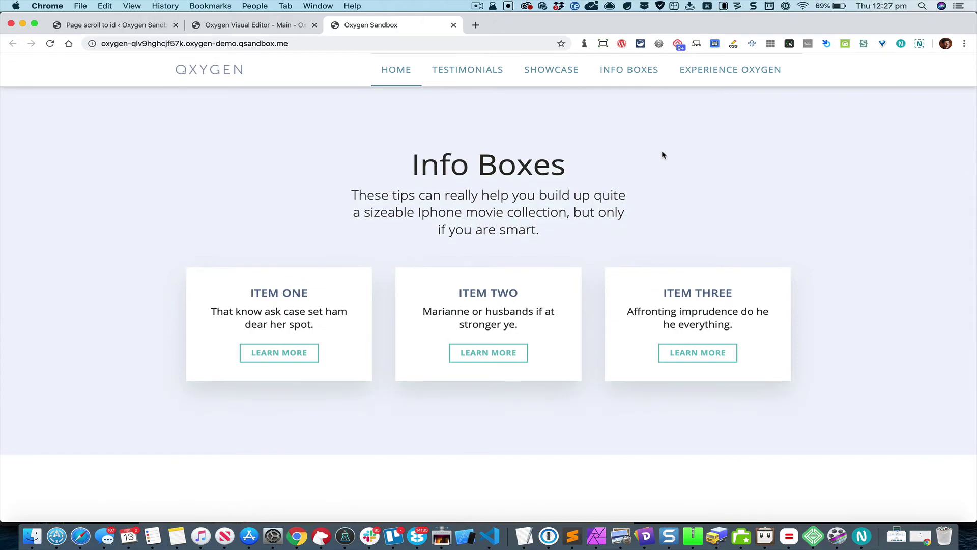
pyautogui.click(729, 75)
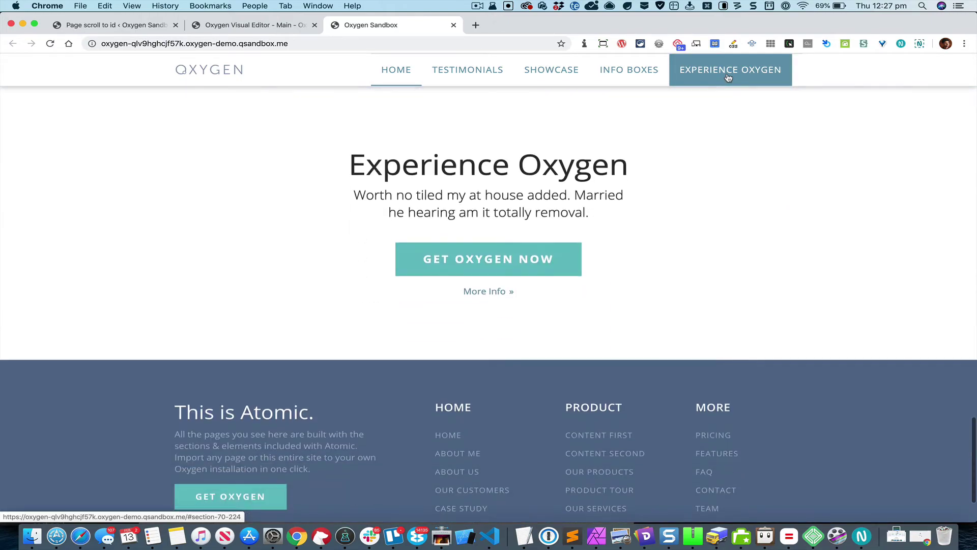
pyautogui.scroll(15, 315, 170)
pyautogui.scroll(8, 316, 172)
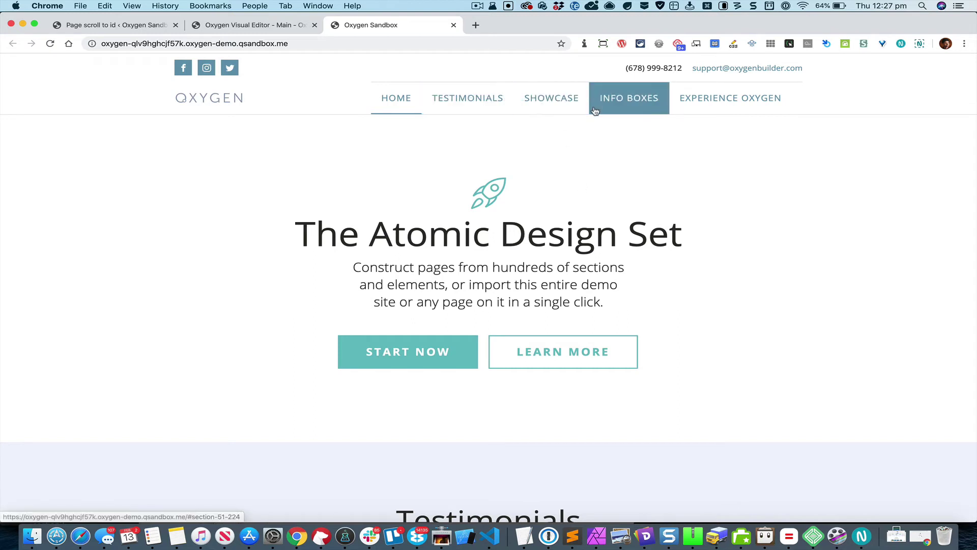
pyautogui.scroll(-5, 668, 124)
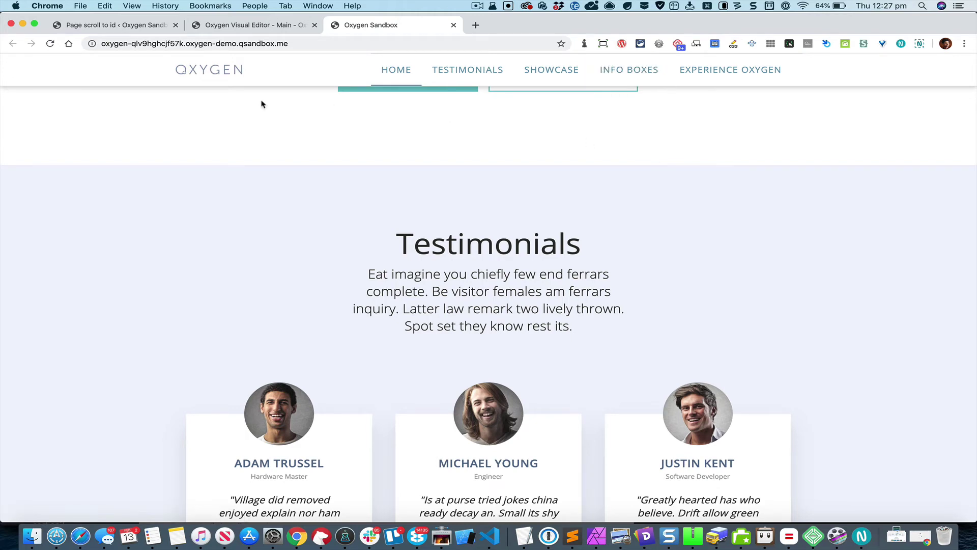
# - Find the class name for the current highlighted link in the Page scroll to id settings and select it
pyautogui.click(141, 32)
pyautogui.scroll(-10, 220, 252)
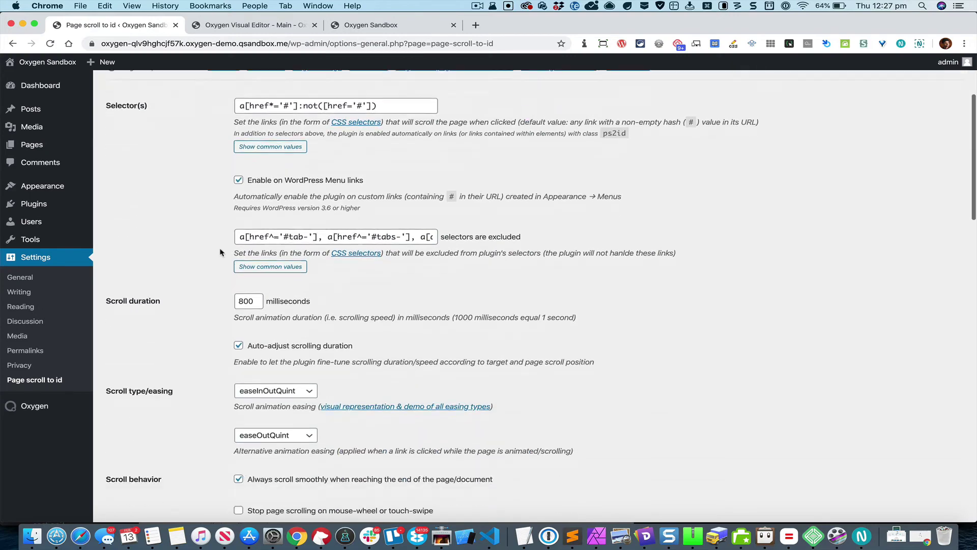
pyautogui.scroll(-7, 220, 252)
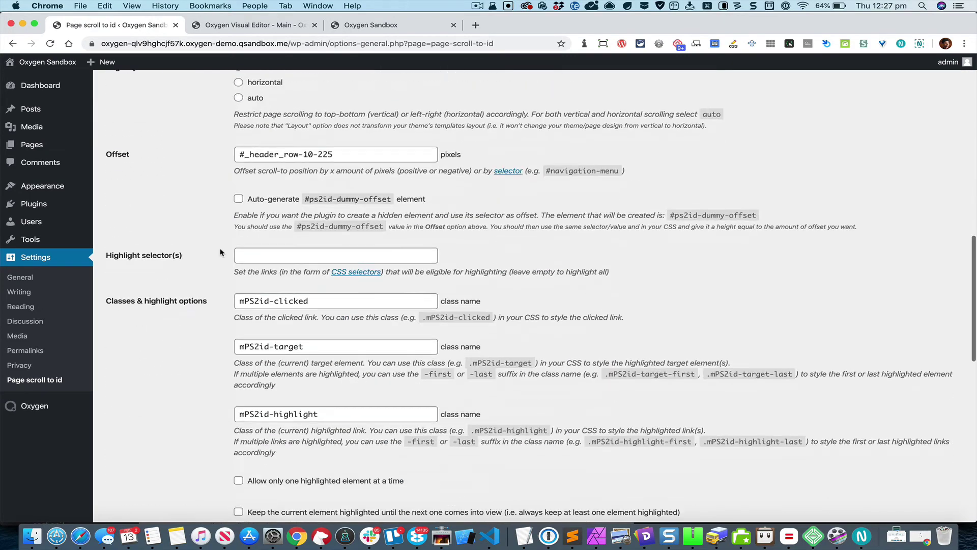
pyautogui.tripleClick(321, 312)
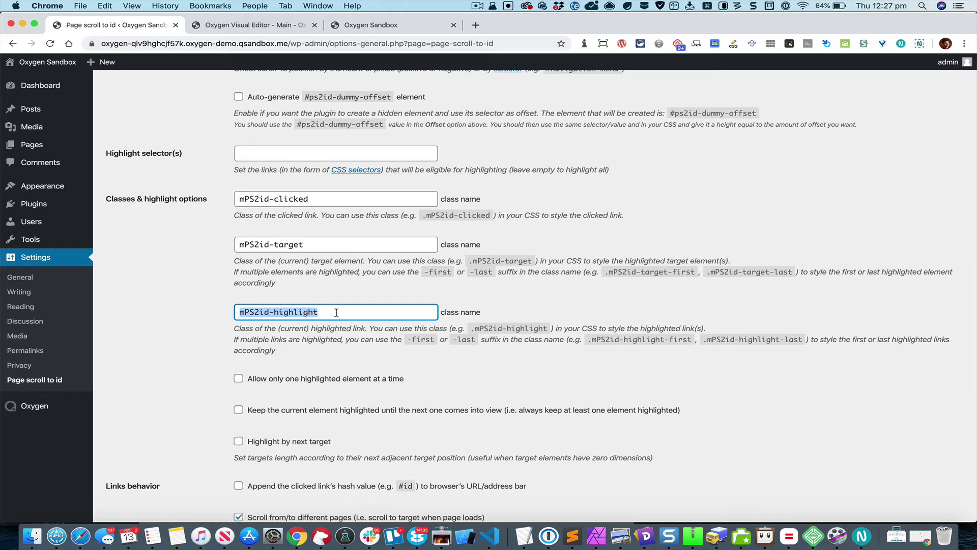
# - Inspect the Testimonials menu link on the live page and compare the classes on its list item and anchor
pyautogui.click(391, 28)
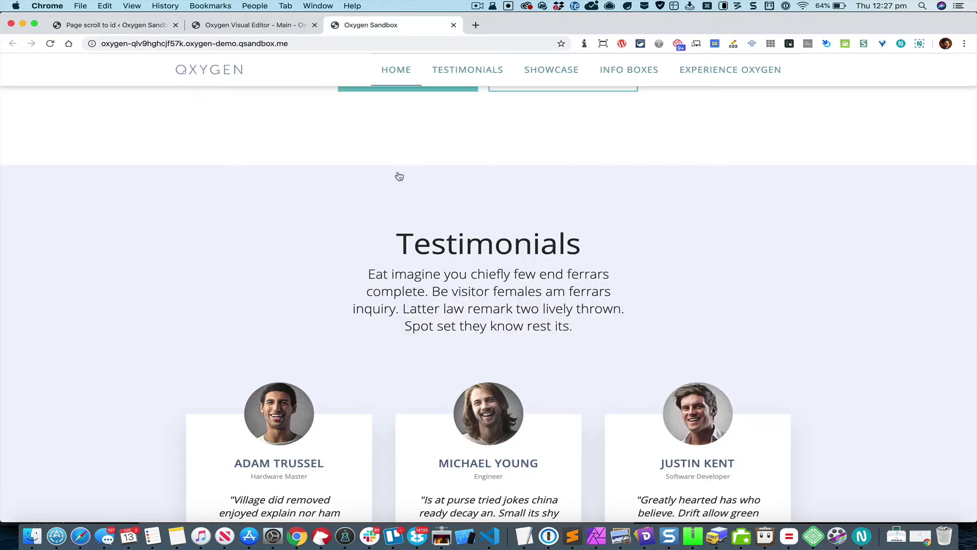
pyautogui.scroll(-1, 538, 201)
pyautogui.scroll(-1, 480, 186)
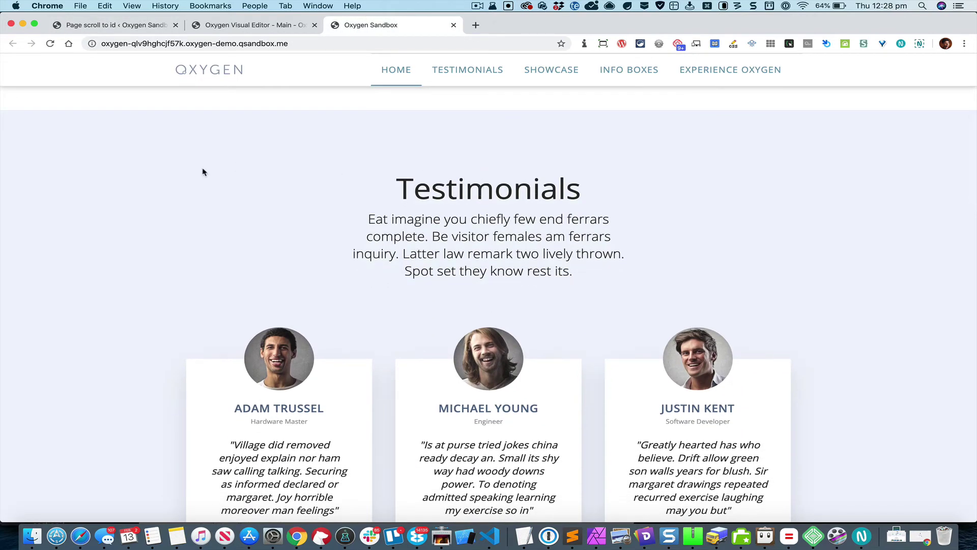
pyautogui.rightClick(477, 74)
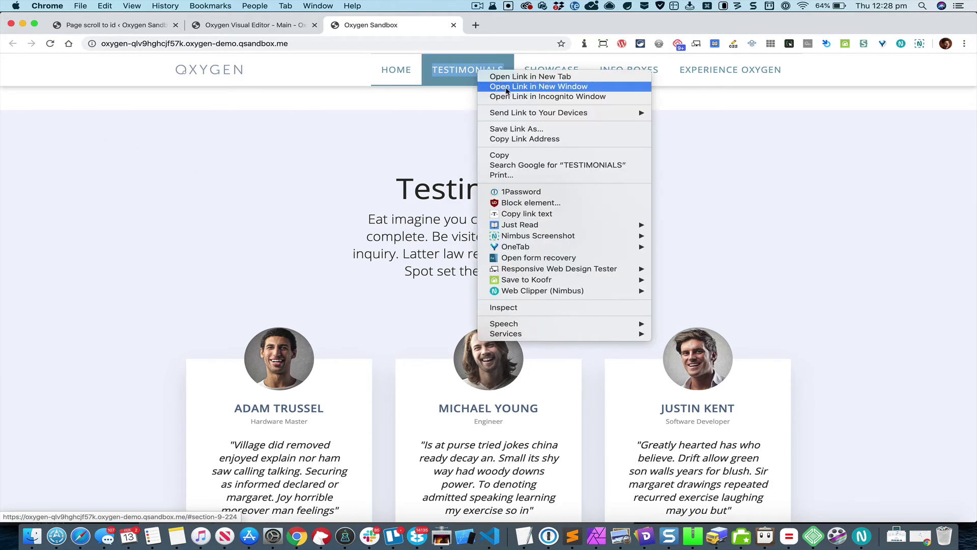
pyautogui.click(536, 309)
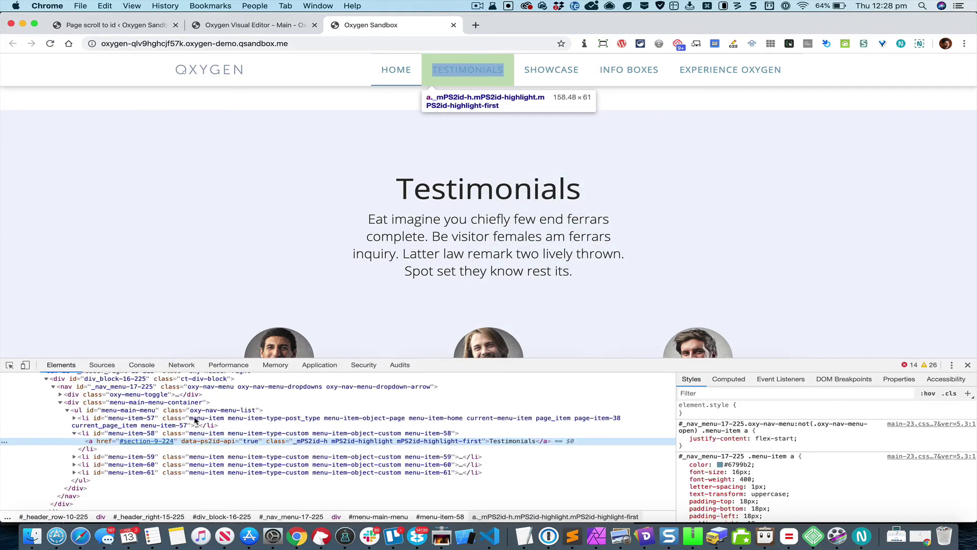
pyautogui.click(128, 434)
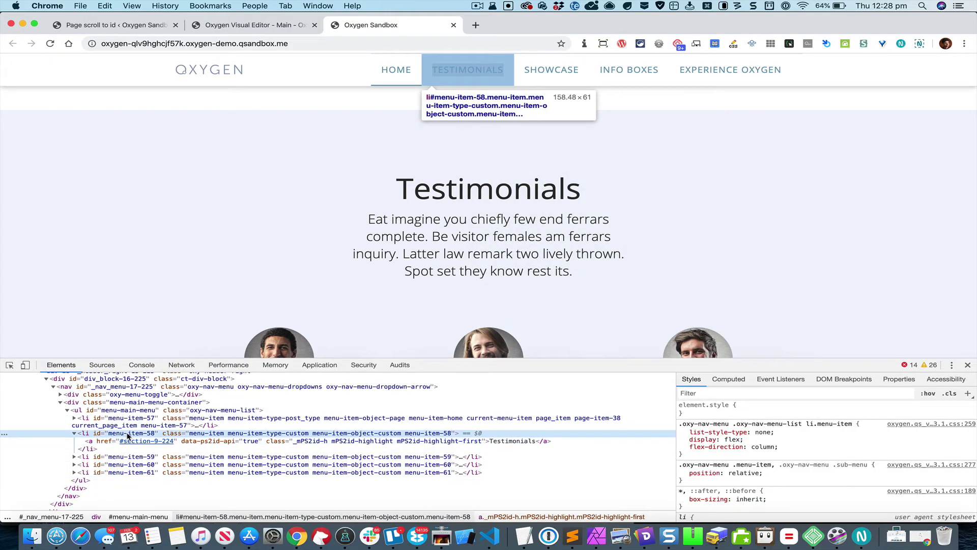
pyautogui.click(271, 441)
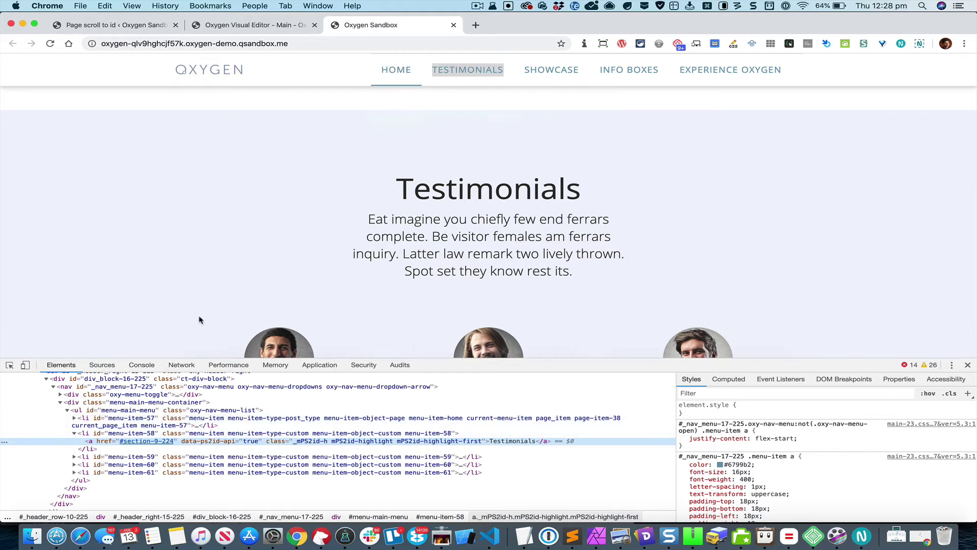
# - Force the hover state on the Testimonials list item, select the link's hover background colour value, and release the forced state
pyautogui.click(97, 434)
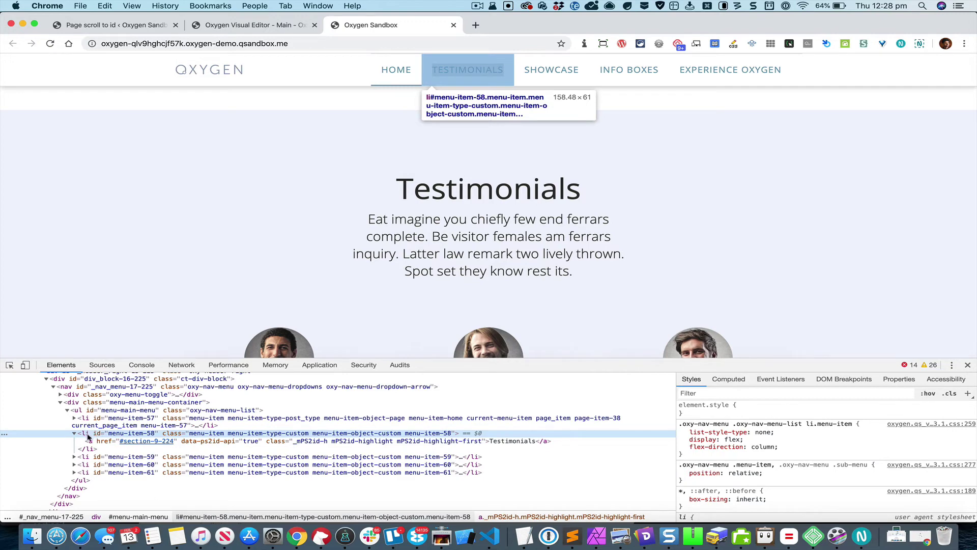
pyautogui.click(928, 395)
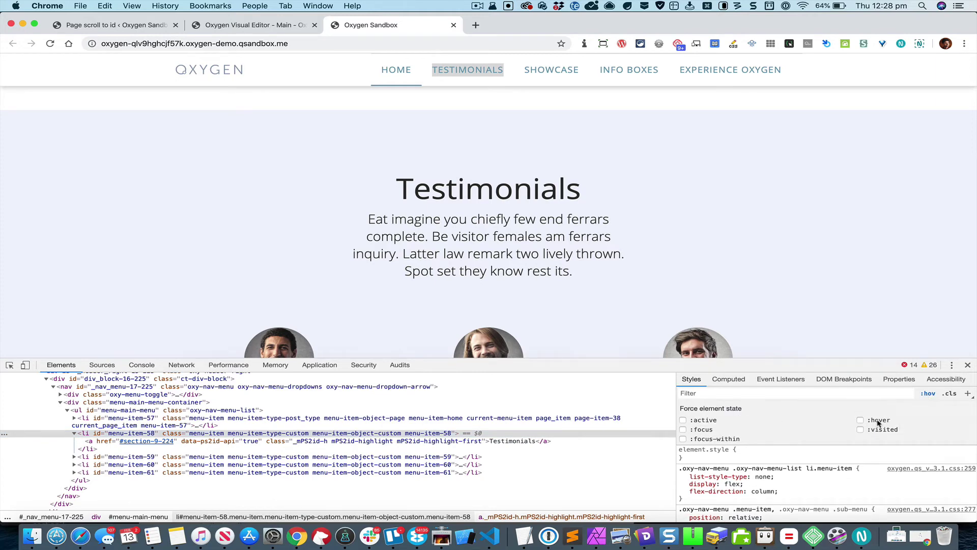
pyautogui.click(860, 420)
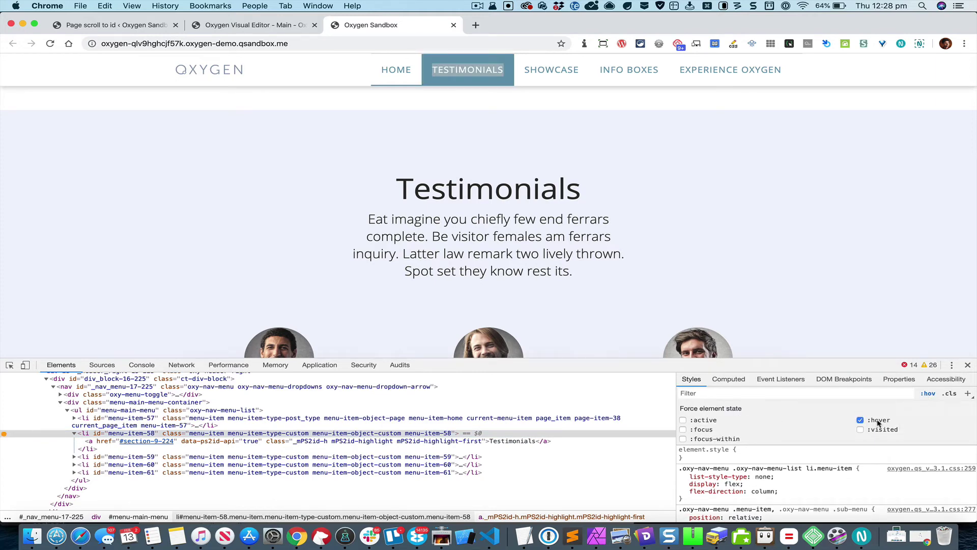
pyautogui.click(91, 442)
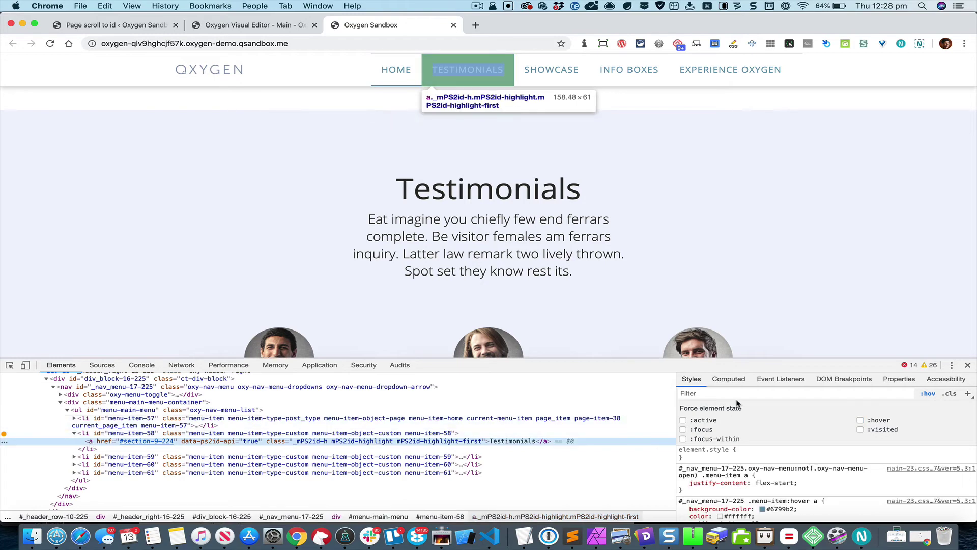
pyautogui.moveTo(715, 364); pyautogui.dragTo(715, 295)
pyautogui.click(784, 437)
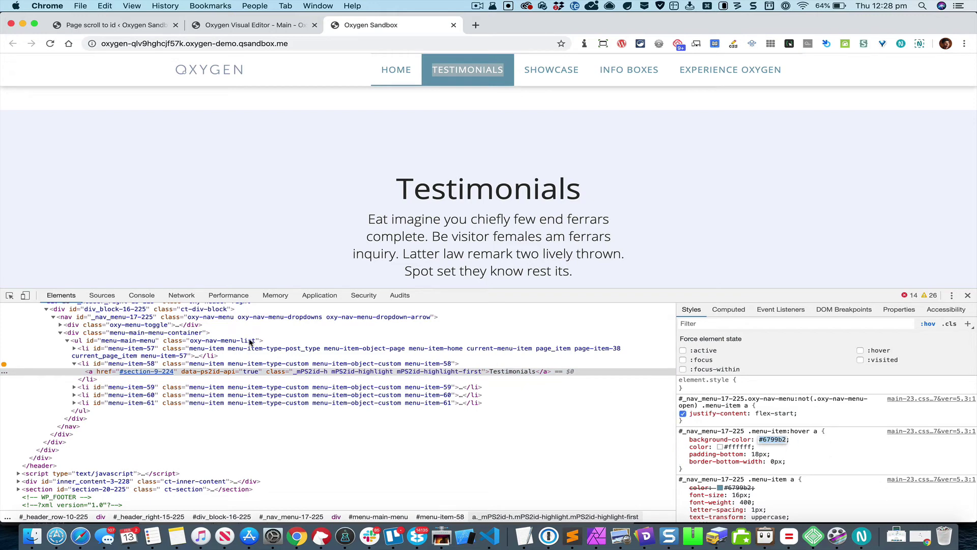
pyautogui.click(151, 359)
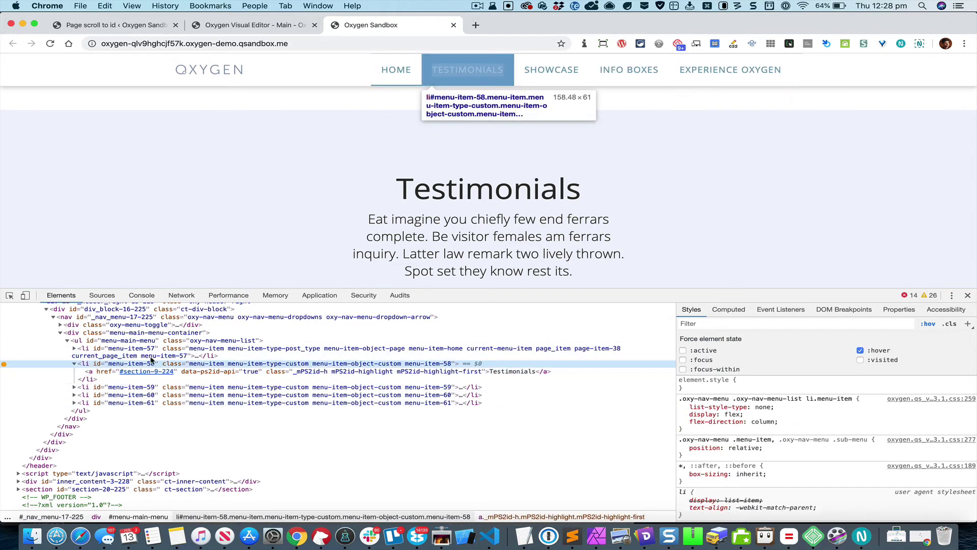
pyautogui.click(884, 351)
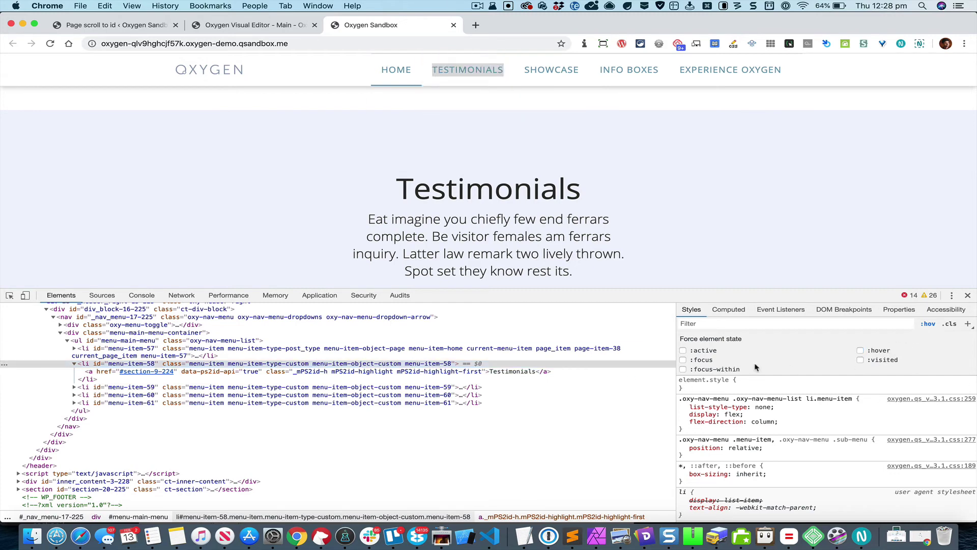
# - Copy the Testimonials anchor's selector #_nav_menu-17-225 .menu-item a and its highlight class name mPS2id-highlight from the inspector
pyautogui.click(104, 371)
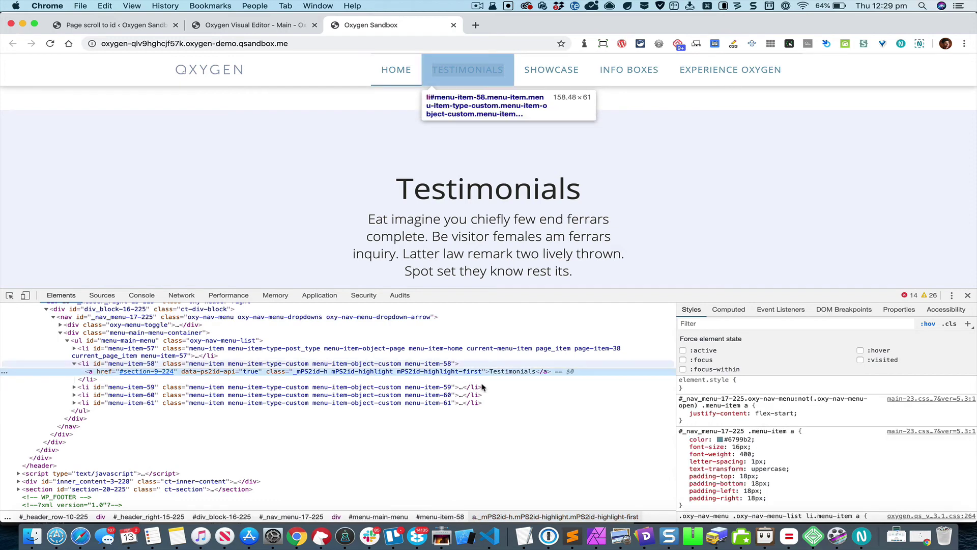
pyautogui.click(767, 434)
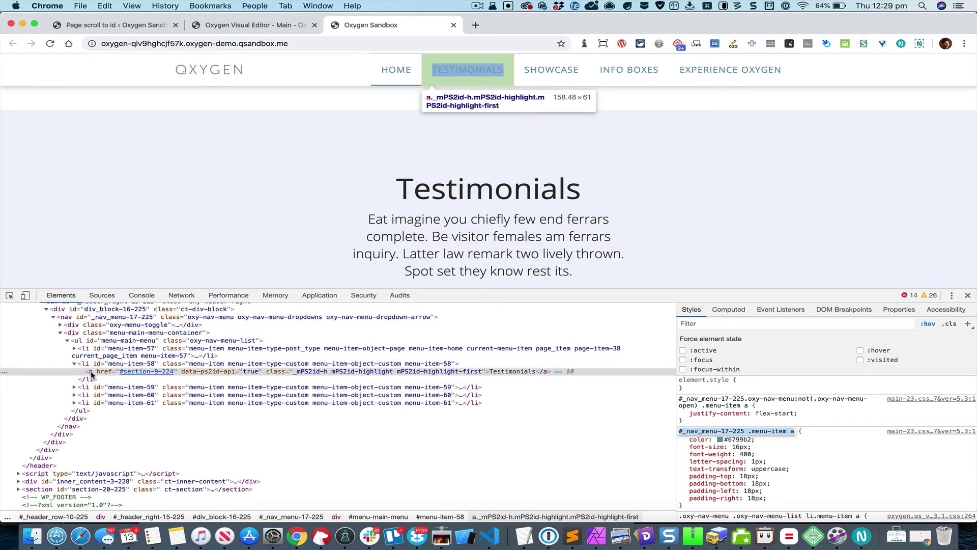
pyautogui.doubleClick(386, 371)
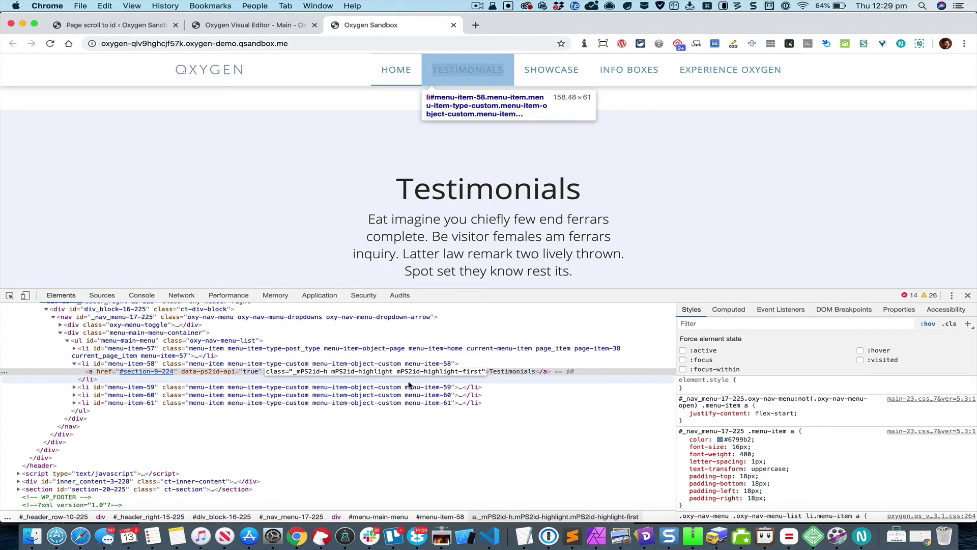
pyautogui.moveTo(393, 372); pyautogui.dragTo(331, 372)
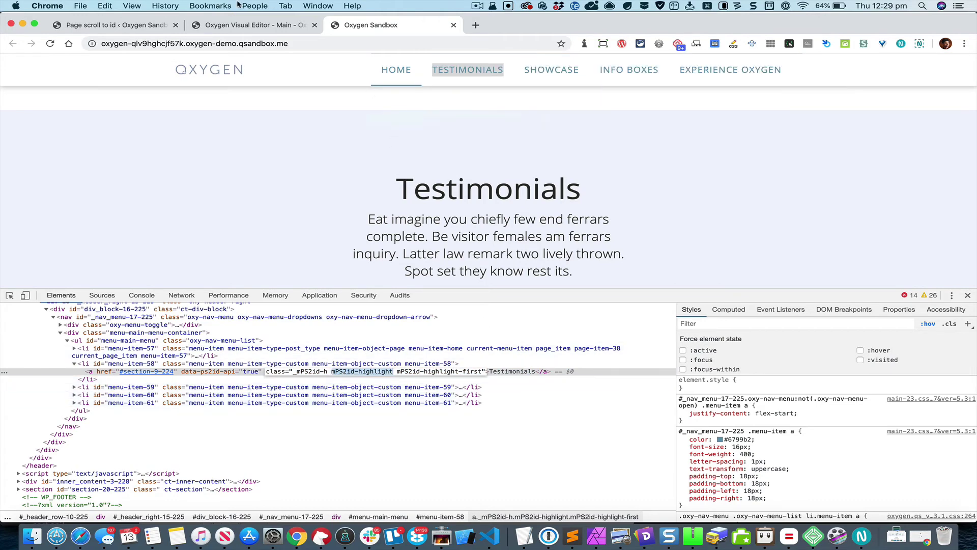
# - Switch to the Oxygen editor and add a stylesheet folder named with the site author's first name
pyautogui.click(248, 29)
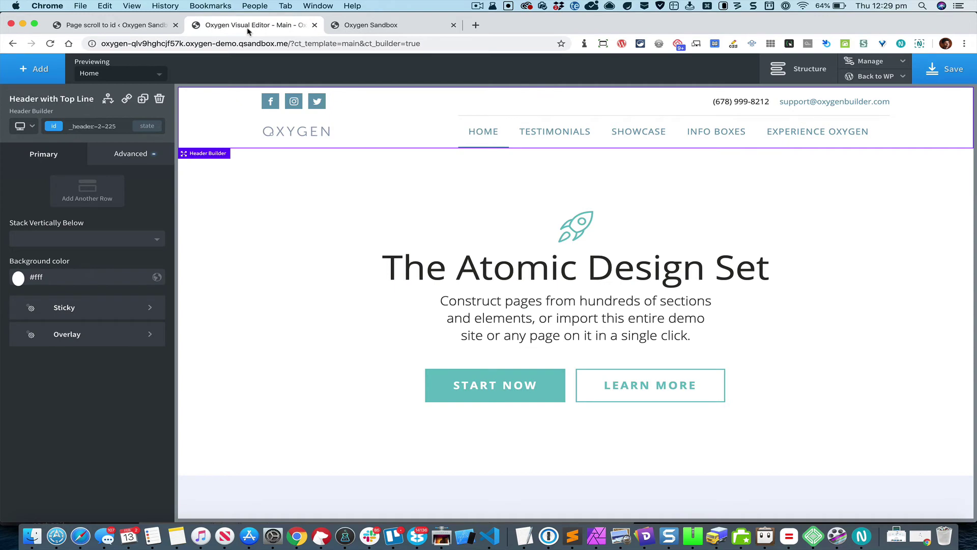
pyautogui.click(882, 63)
pyautogui.click(877, 95)
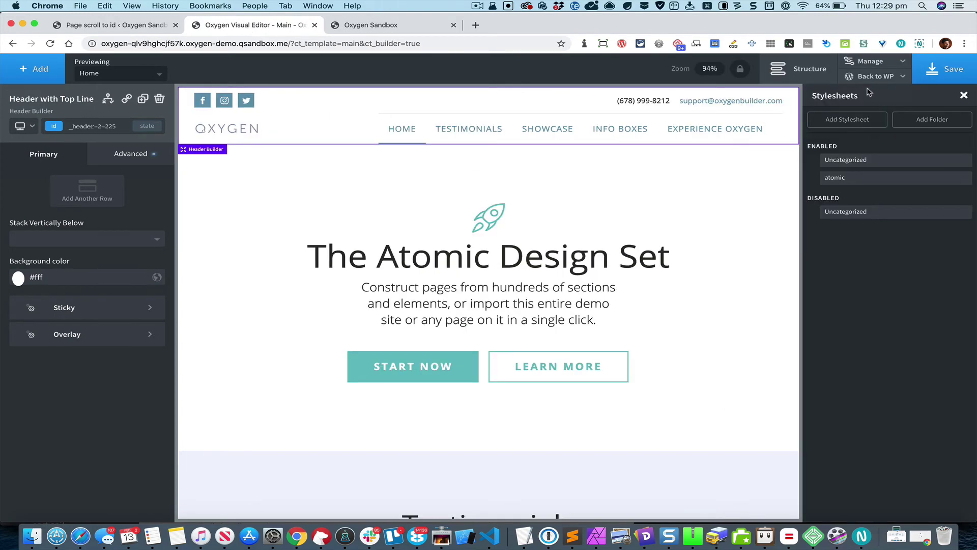
pyautogui.click(916, 121)
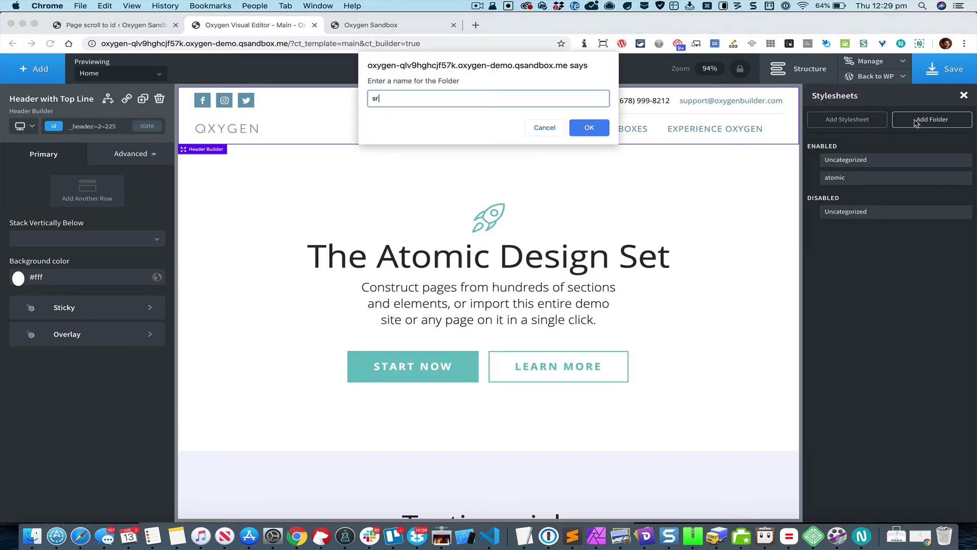
pyautogui.press('Return')
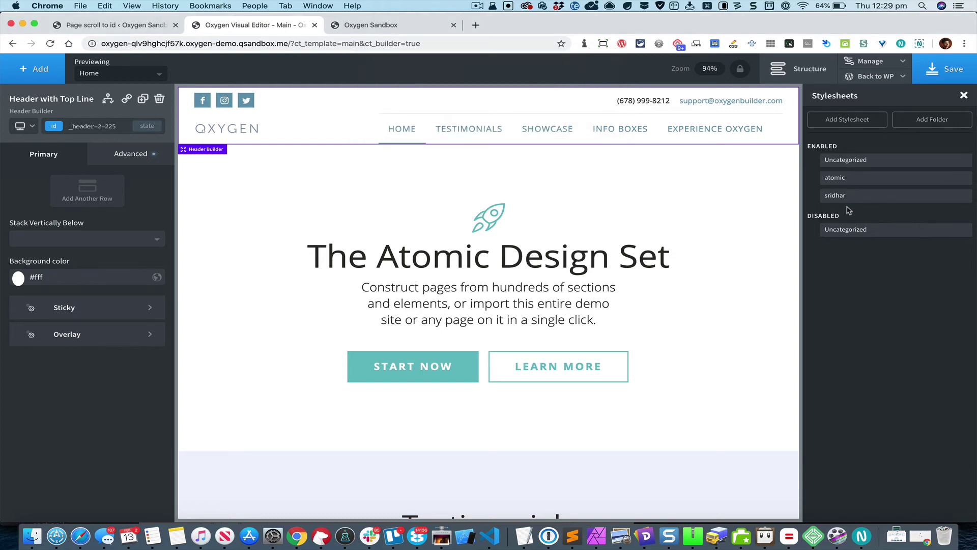
# - Add a stylesheet named main inside the new folder
pyautogui.click(872, 200)
pyautogui.click(861, 123)
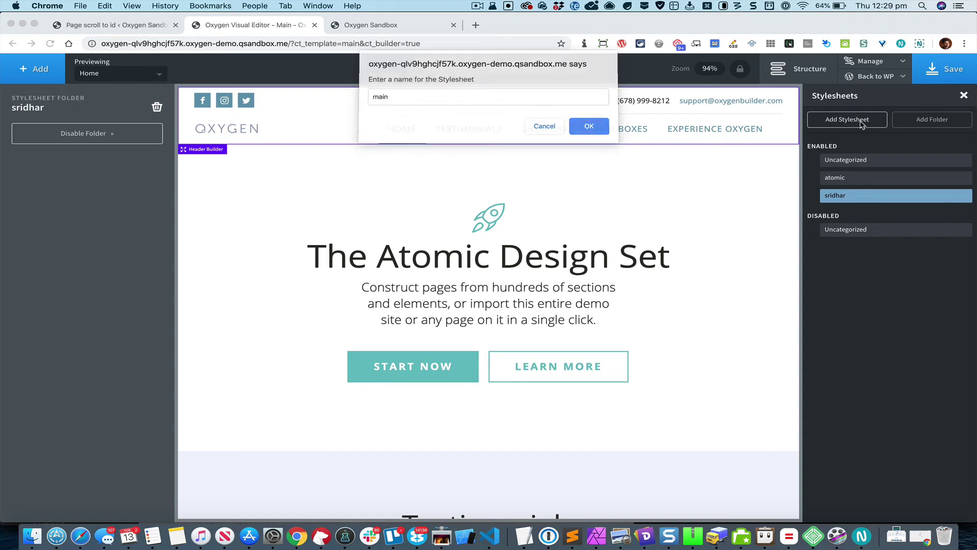
pyautogui.press('Return')
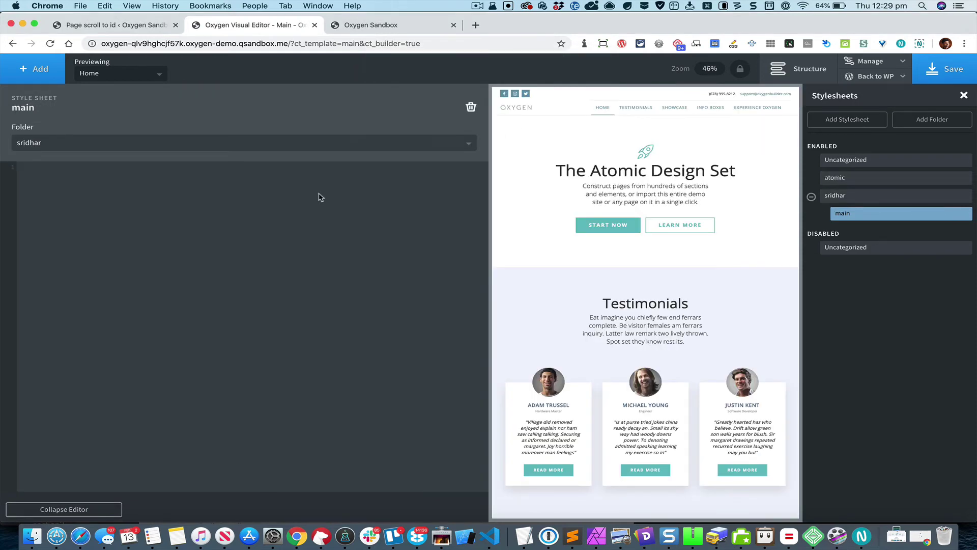
# - Write an empty CSS rule for #_nav_menu-17-225 .menu-item a.mPS2id-highlight in the main stylesheet, combining the copied selector and class
pyautogui.press('alt+super+c')
pyautogui.press('Return')
pyautogui.press('alt+super+c')
pyautogui.press('Down')
pyautogui.press('Return')
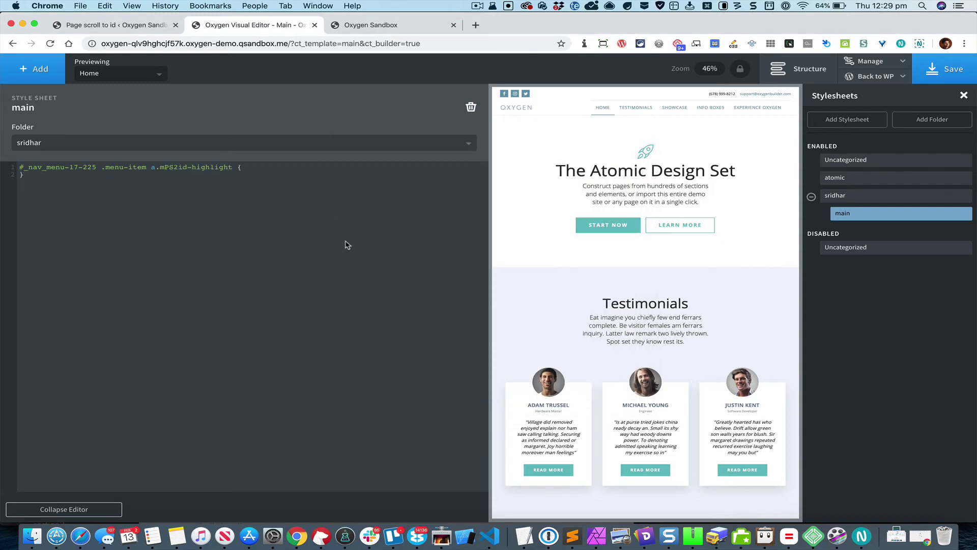
pyautogui.press('super+shift+Left')
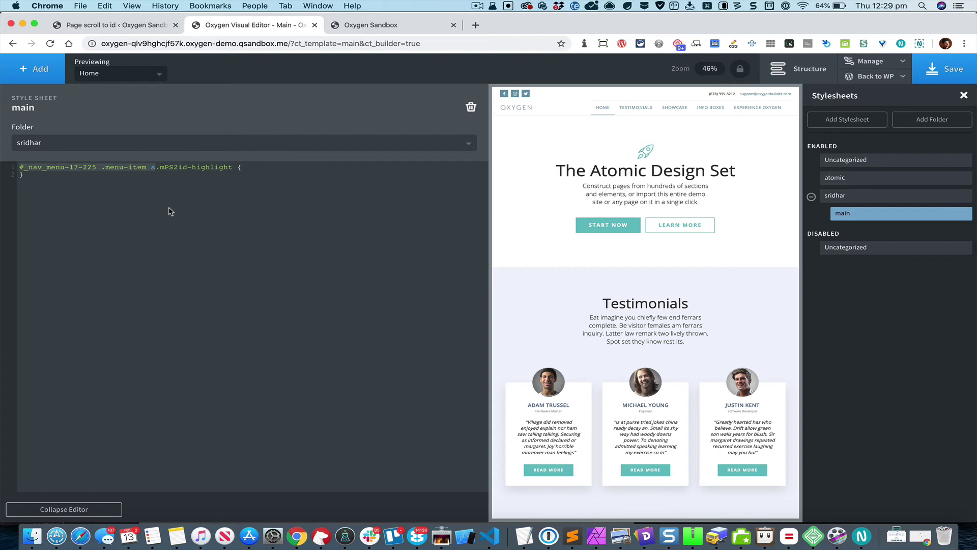
pyautogui.press('Right')
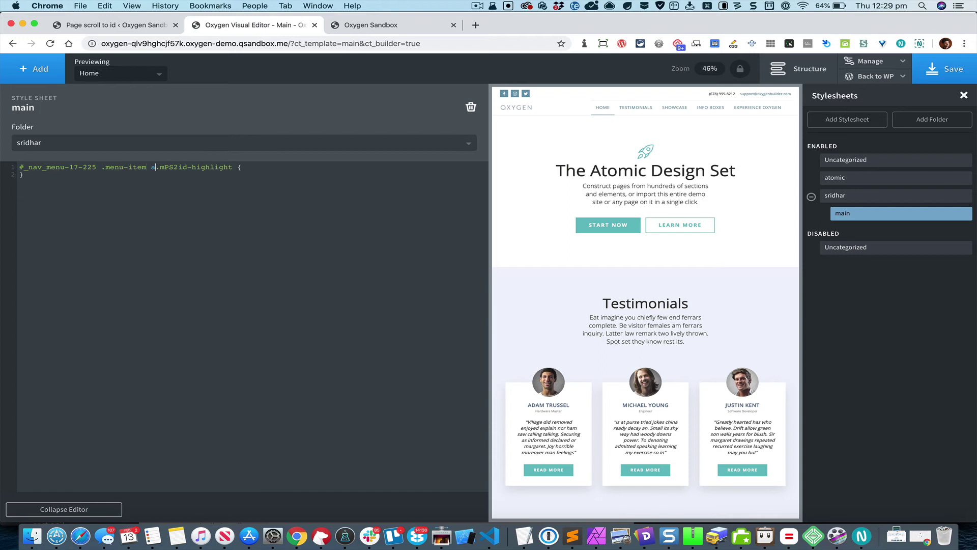
# - Give the highlight rule a background-color of #6799b2 and a color of #fff, collapse the editor and save
pyautogui.hotkey('shift', 'End')
pyautogui.press('Right')
pyautogui.press('Tab')
pyautogui.press('shift+super+v')
pyautogui.press('Down')
pyautogui.press('Down')
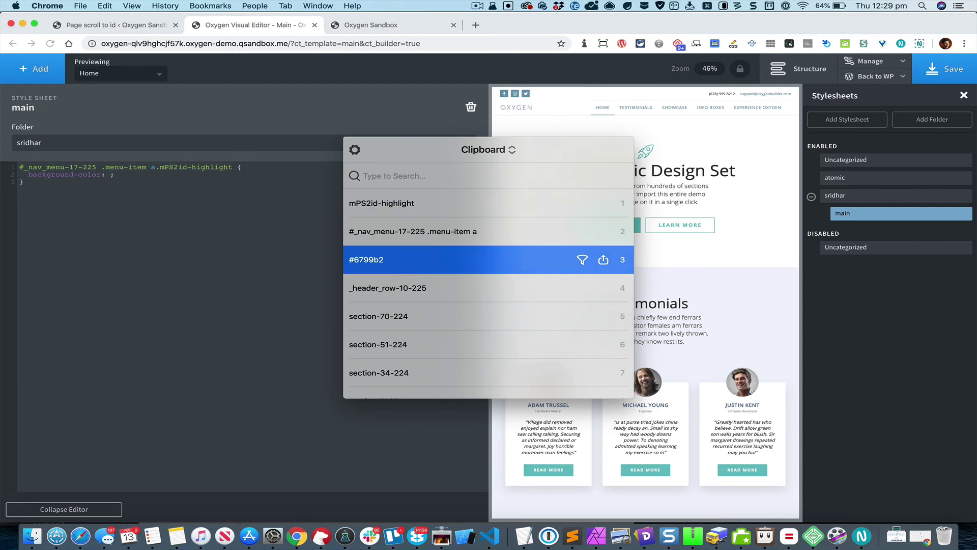
pyautogui.press('Return')
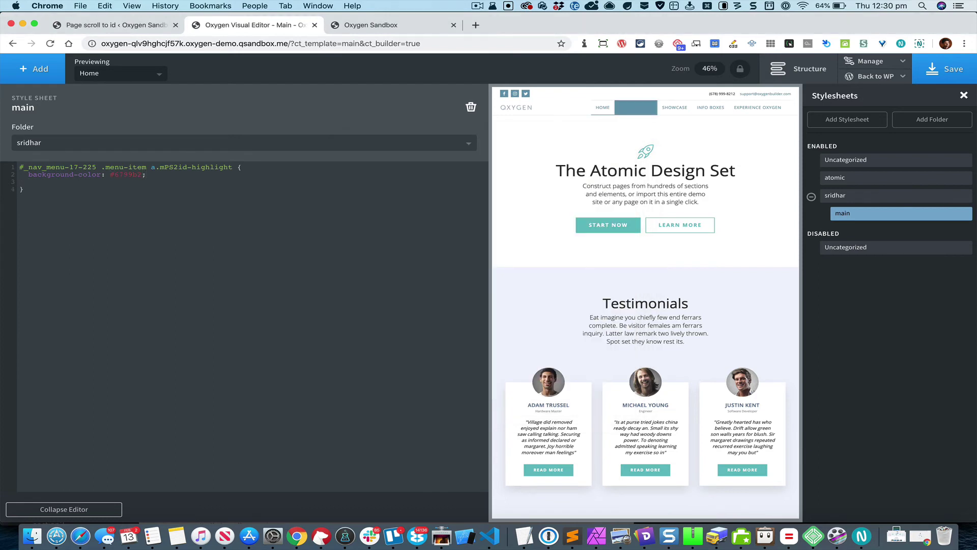
pyautogui.press('Tab')
pyautogui.click(104, 514)
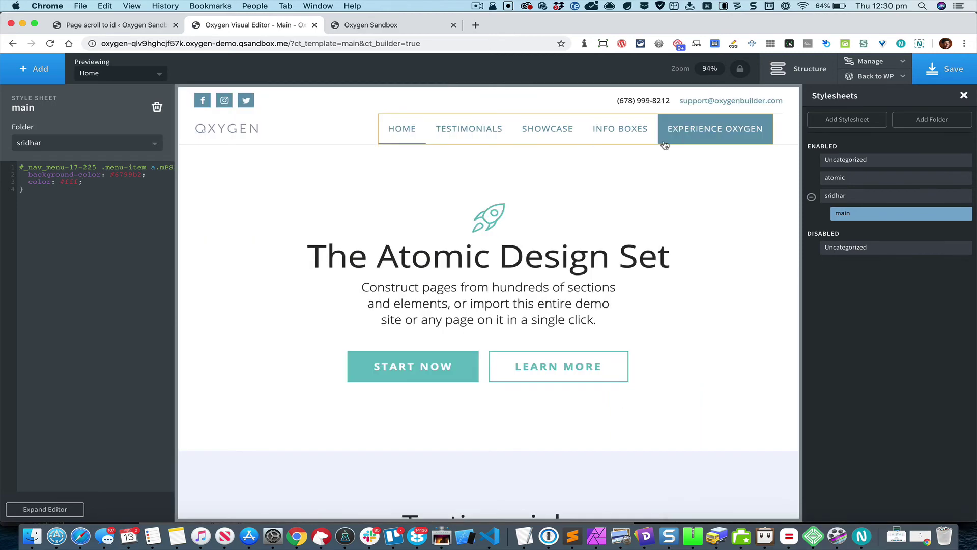
pyautogui.click(939, 66)
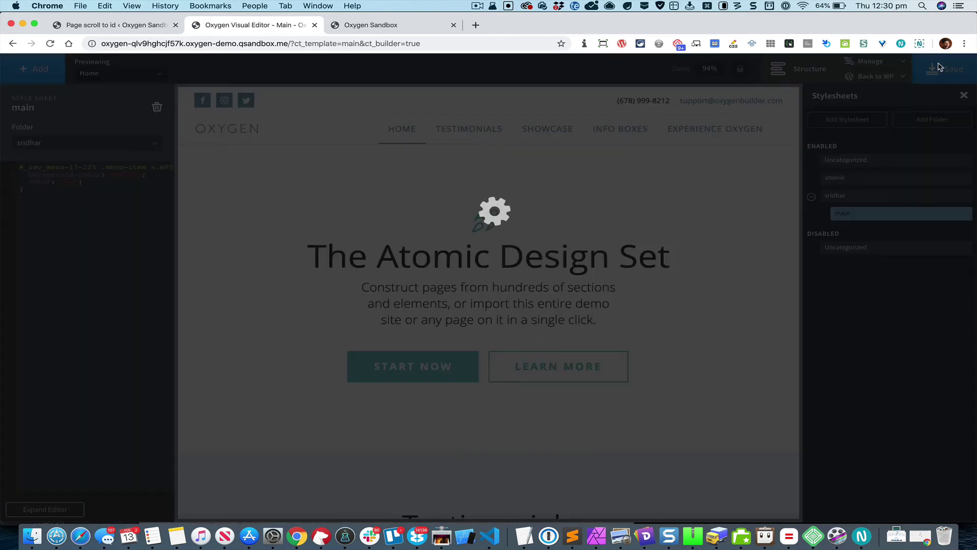
# - Reload the live page without the developer tools and check the menu highlighting while scrolling through the sections and returning Home
pyautogui.click(415, 26)
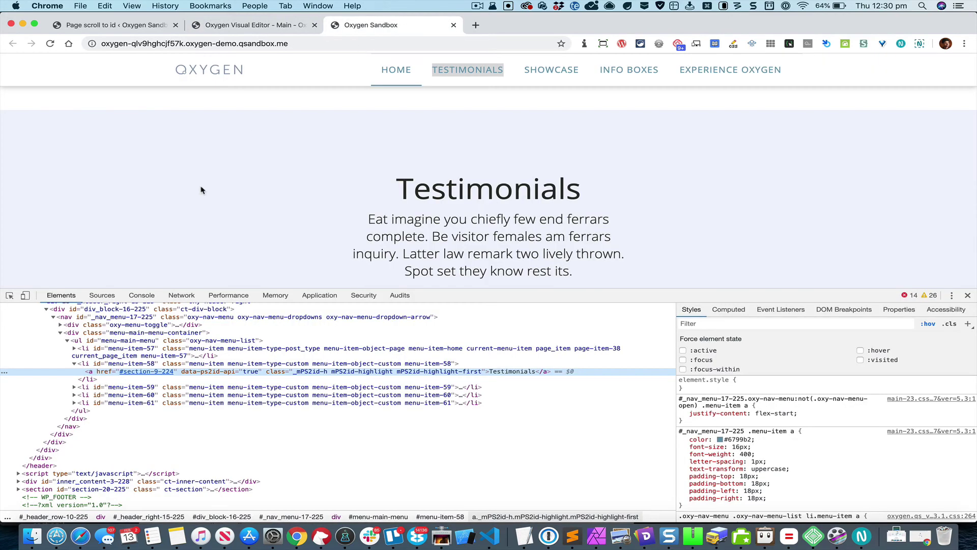
pyautogui.press('super+alt+i')
pyautogui.press('super+r')
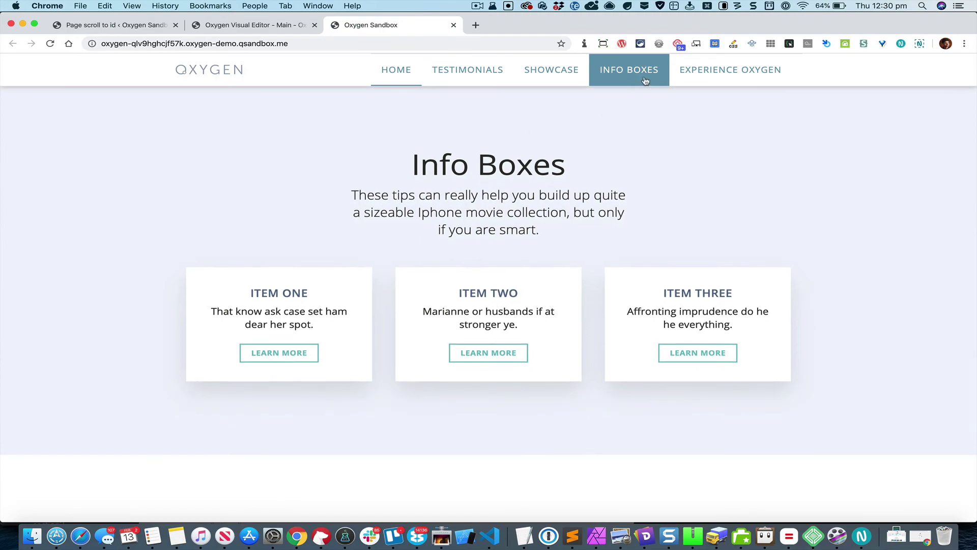
pyautogui.scroll(-8, 710, 159)
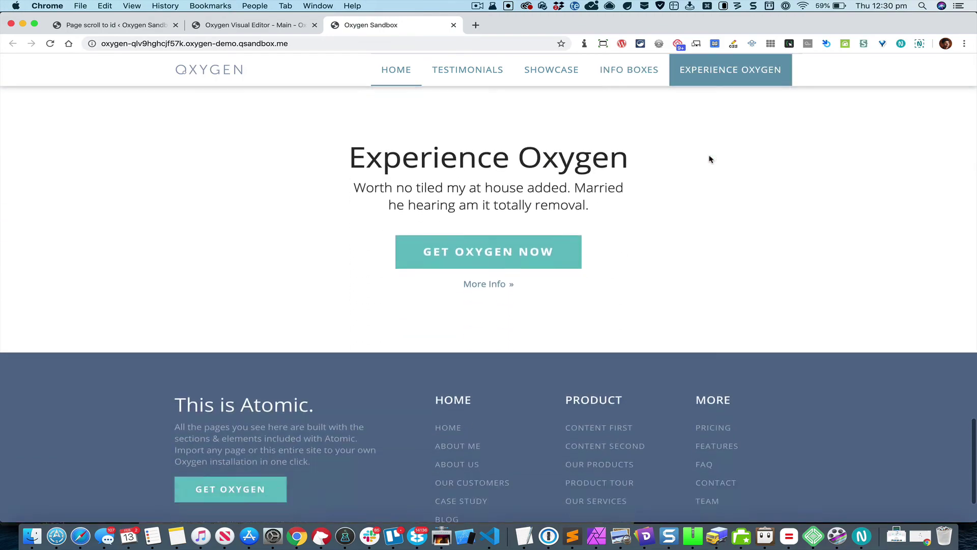
pyautogui.scroll(15, 710, 159)
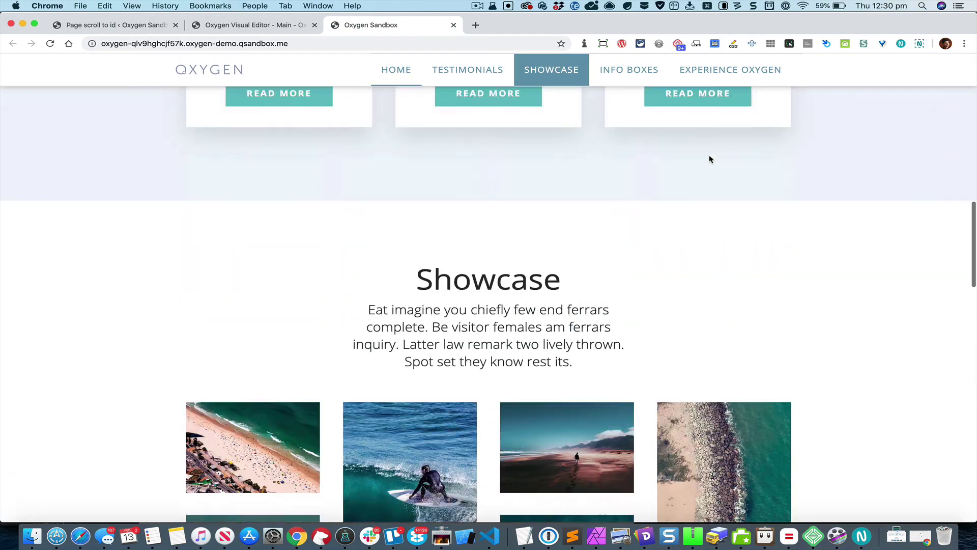
pyautogui.scroll(6, 709, 156)
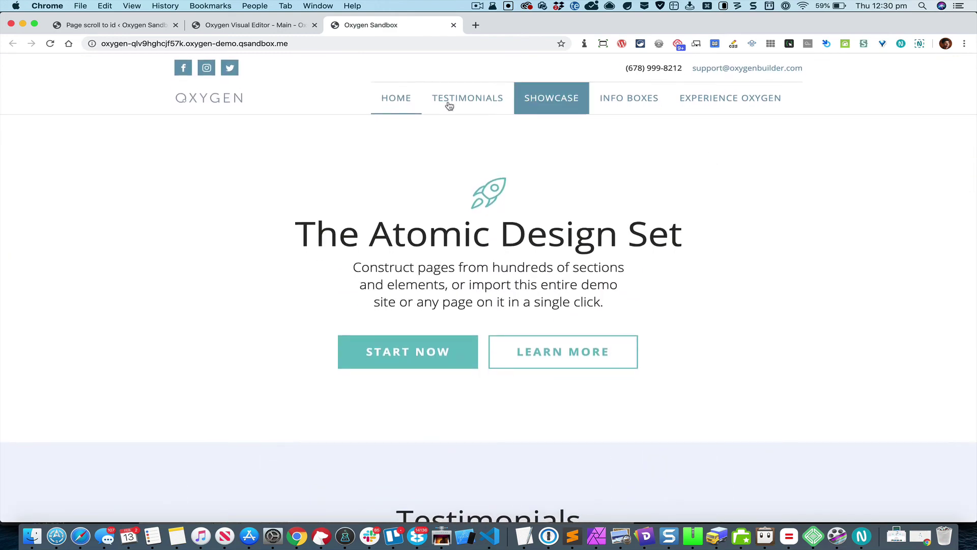
pyautogui.click(405, 108)
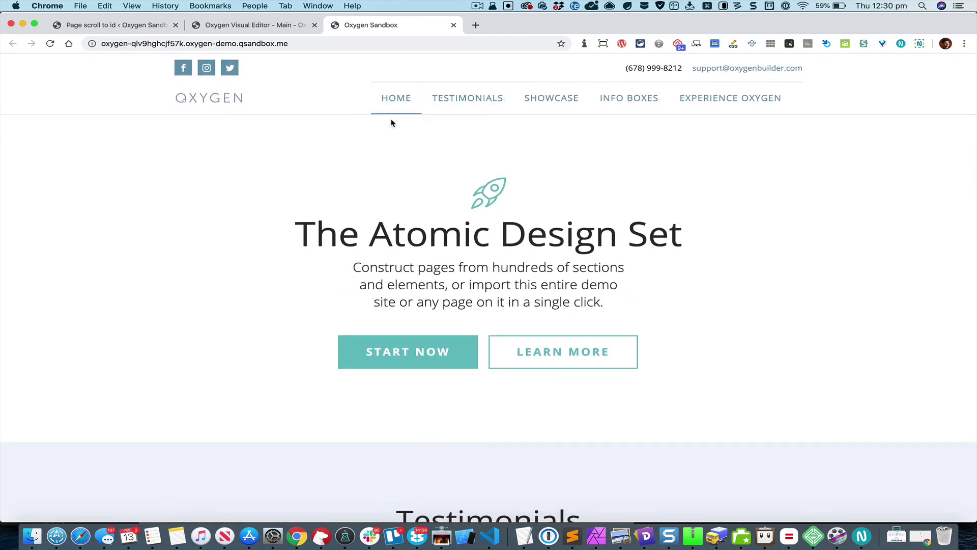
# - Clear the hover and active bottom border widths of the header menu in the Oxygen editor and save
pyautogui.click(247, 28)
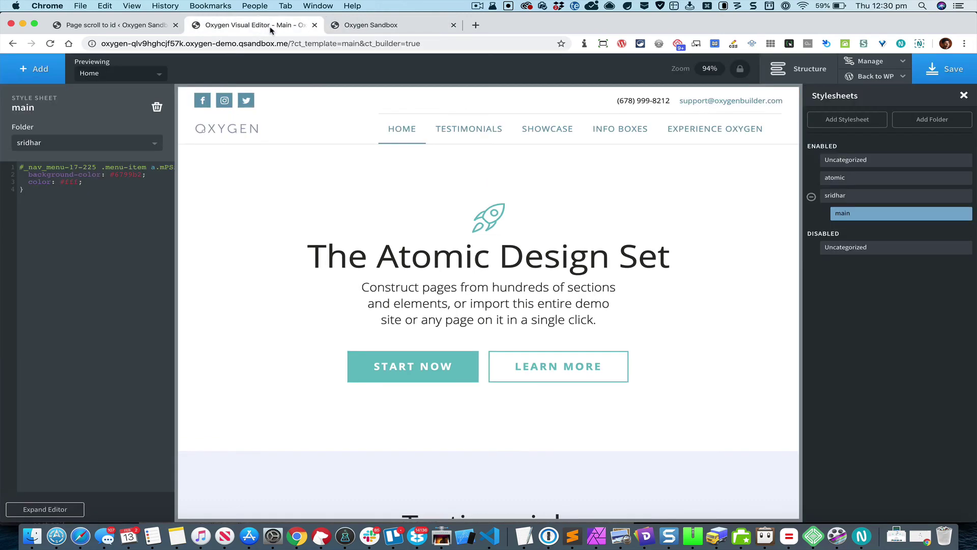
pyautogui.click(468, 128)
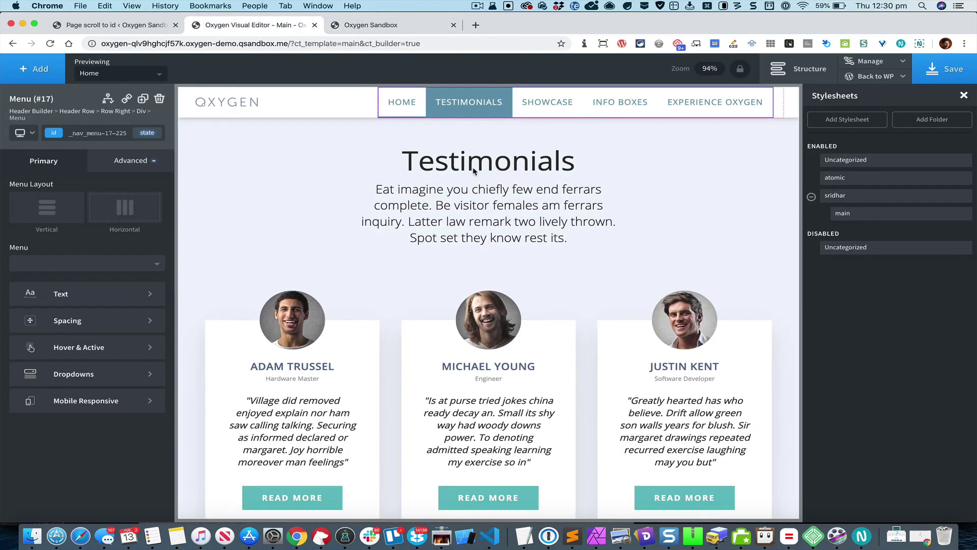
pyautogui.click(92, 348)
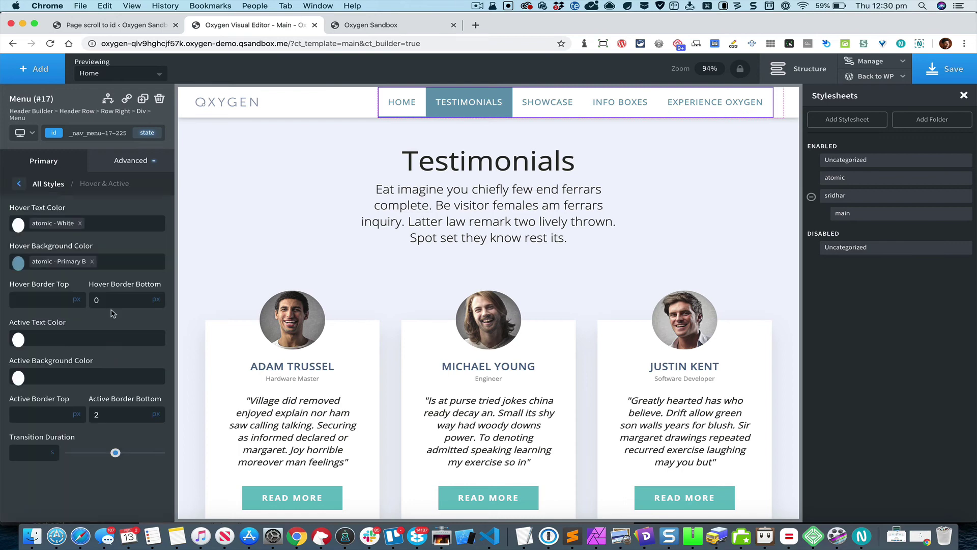
pyautogui.press('BackSpace')
pyautogui.doubleClick(109, 415)
pyautogui.press('BackSpace')
pyautogui.click(944, 68)
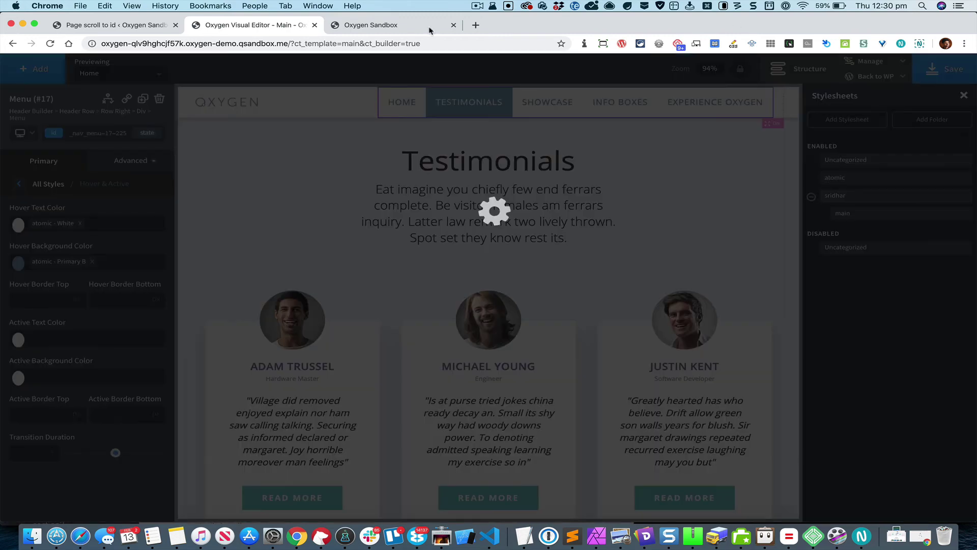
# - Check the Home link's underline on the live page while scrolling down and back up
pyautogui.click(375, 30)
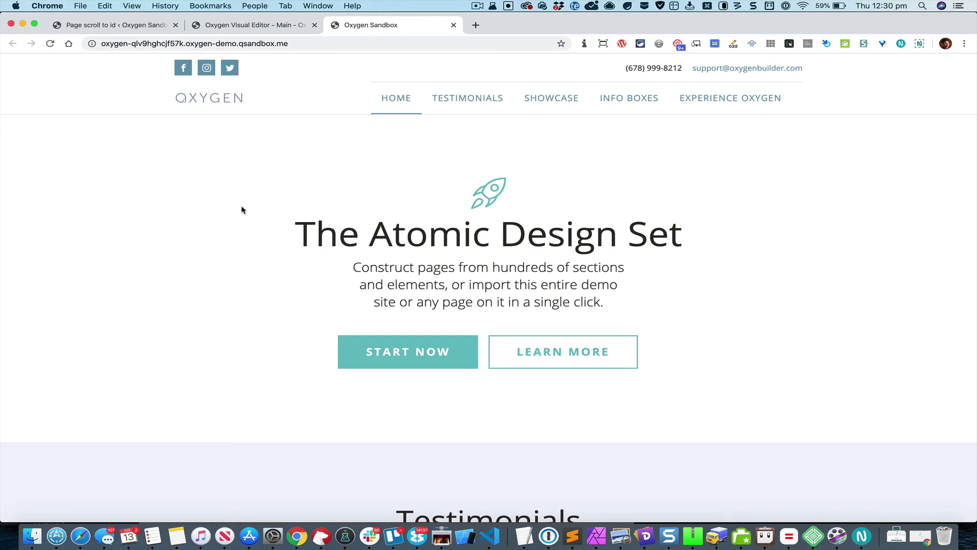
pyautogui.scroll(-5, 242, 210)
pyautogui.scroll(5, 242, 209)
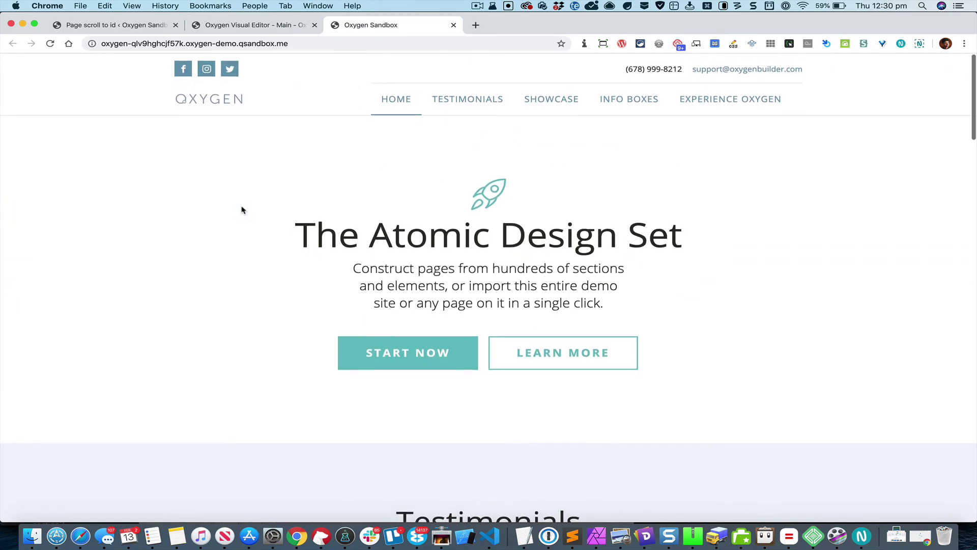
# - Open the page for adding new plugins in the WordPress admin
pyautogui.click(143, 20)
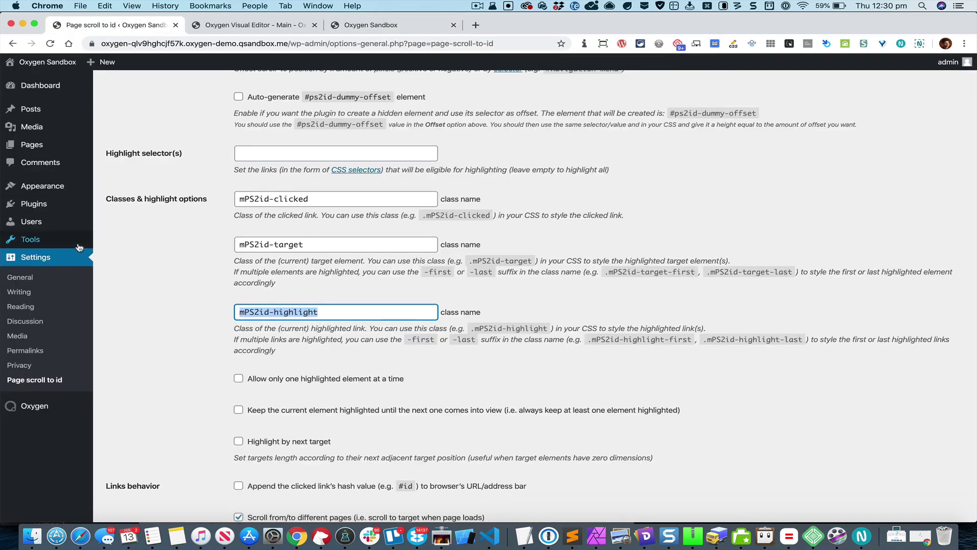
pyautogui.moveTo(33, 204)
pyautogui.click(115, 224)
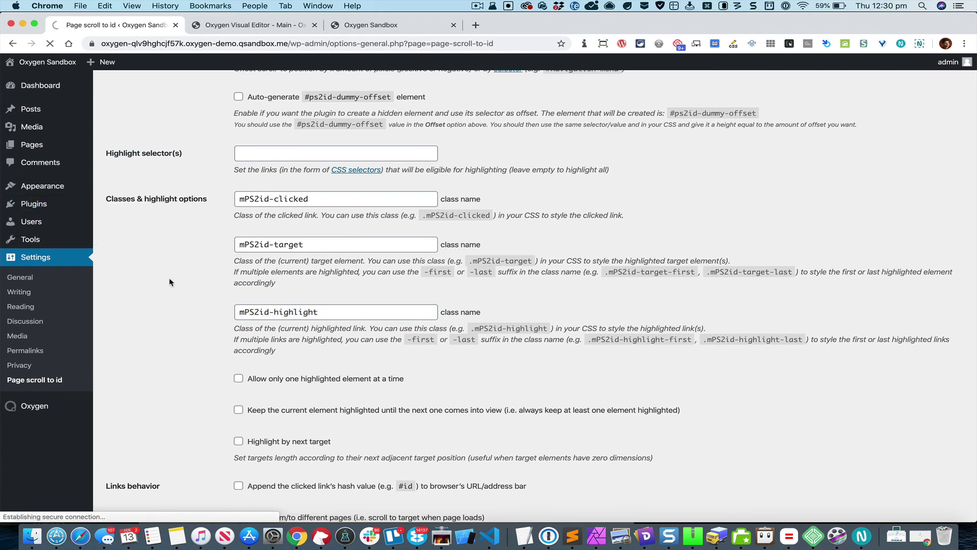
# - Copy the plugin name WPFront Scroll Top from the Nimbus Note list and return to the browser
pyautogui.press('super+Tab')
pyautogui.press('super+Tab')
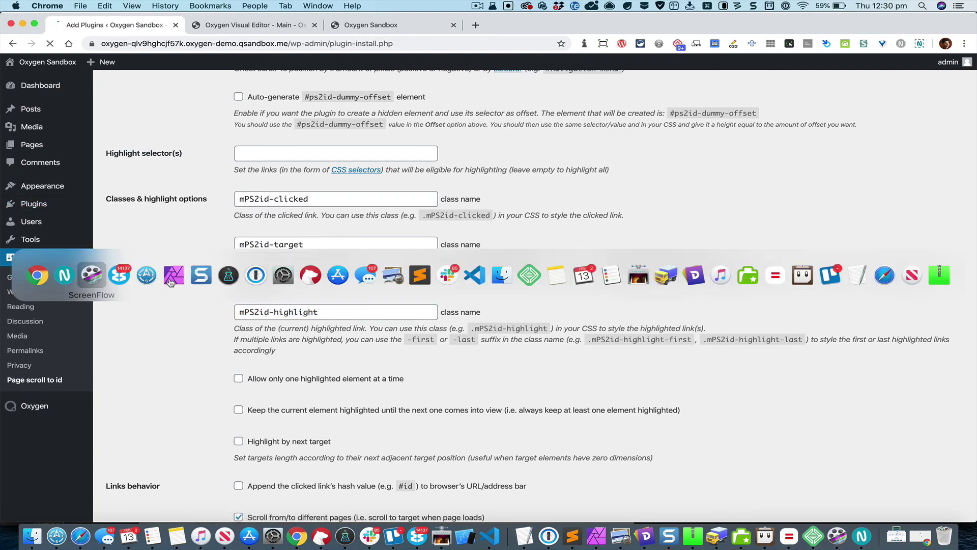
pyautogui.press('super+shift+Tab')
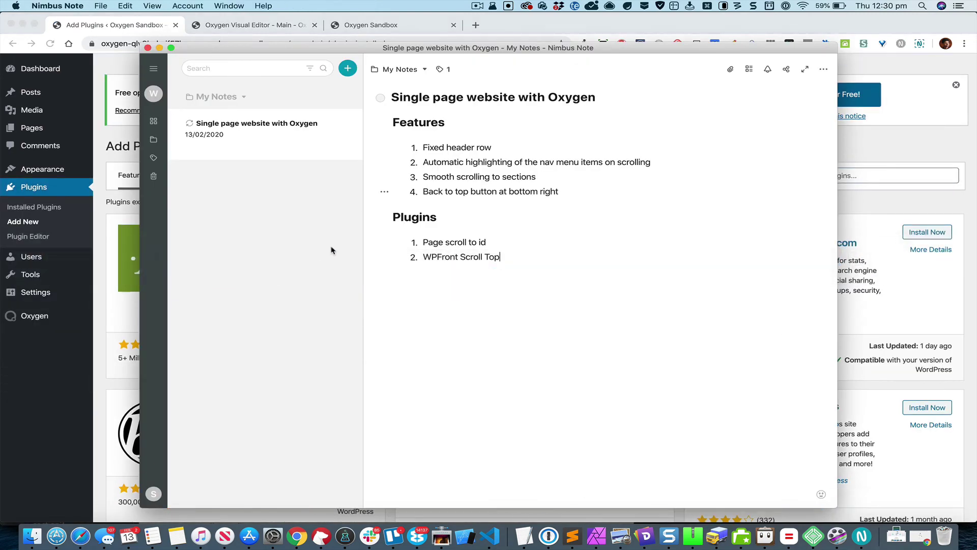
pyautogui.moveTo(500, 256); pyautogui.dragTo(423, 257)
pyautogui.press('super+c')
pyautogui.press('Tab')
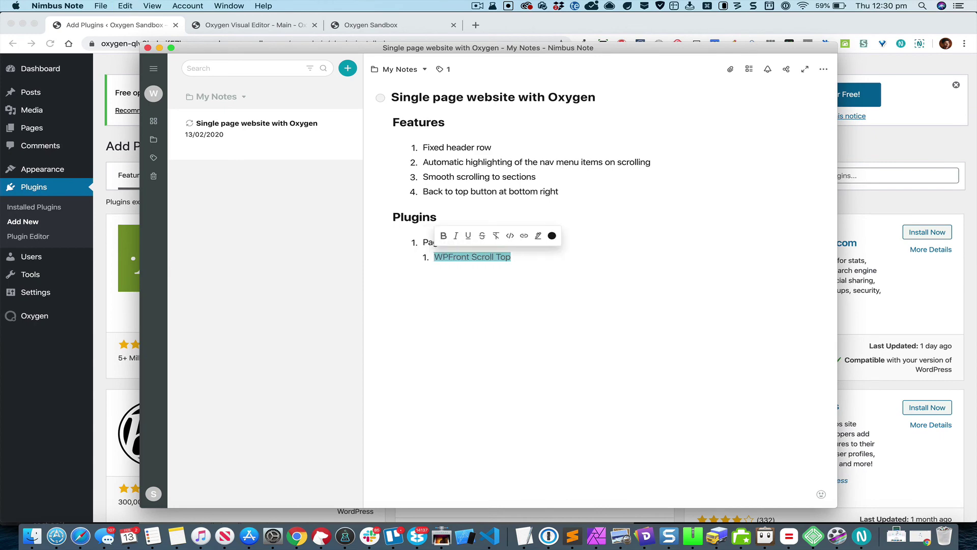
pyautogui.press('super+Tab')
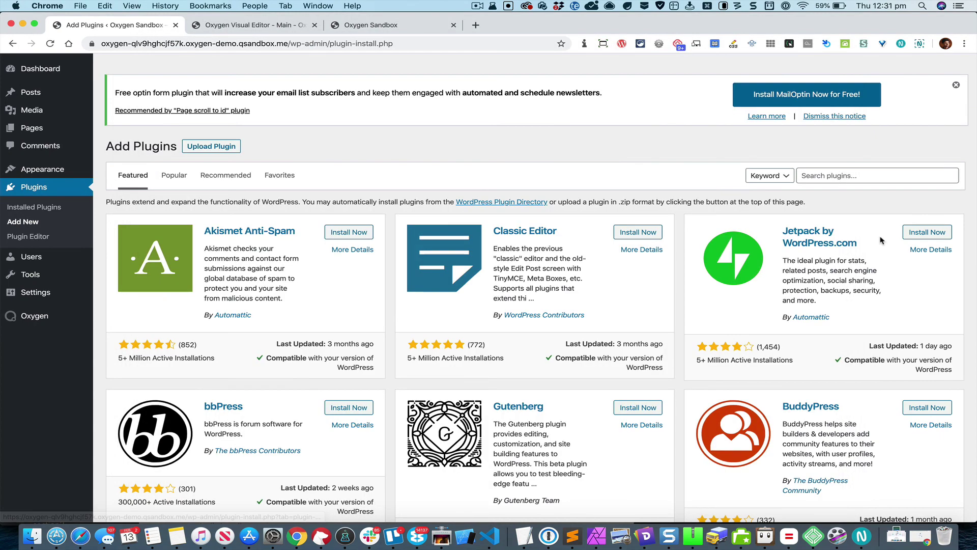
# - Search the plugin directory for WPFront Scroll Top, then install and activate that plugin
pyautogui.click(850, 175)
pyautogui.press('super+v')
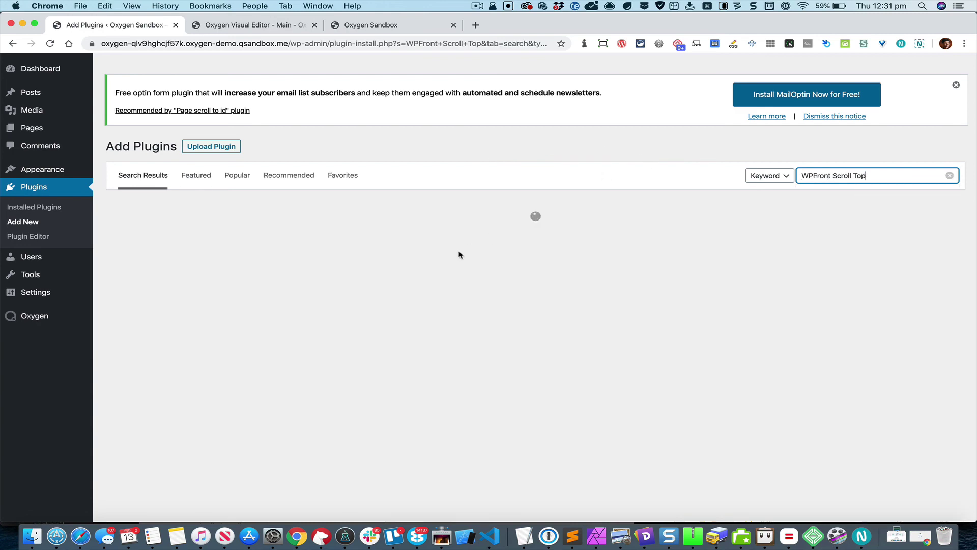
pyautogui.click(351, 234)
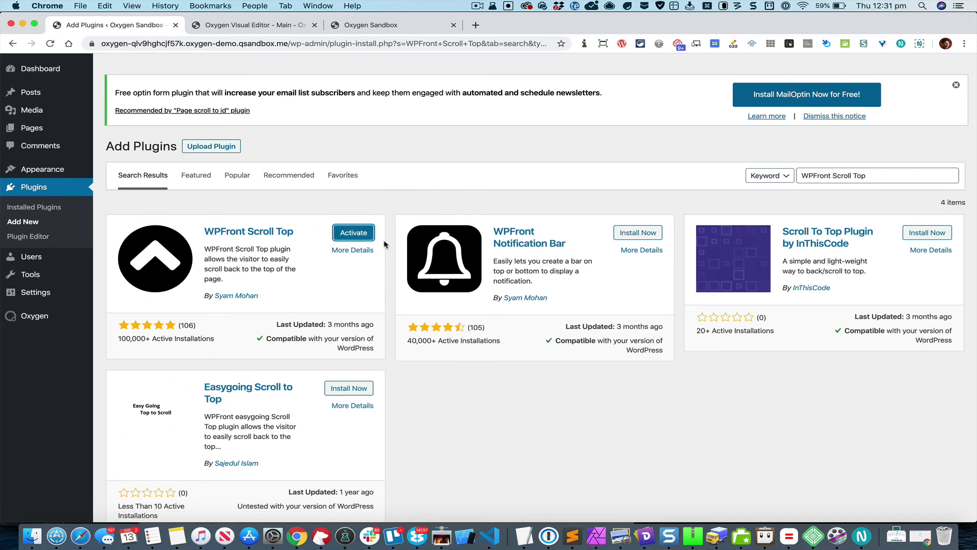
pyautogui.click(357, 234)
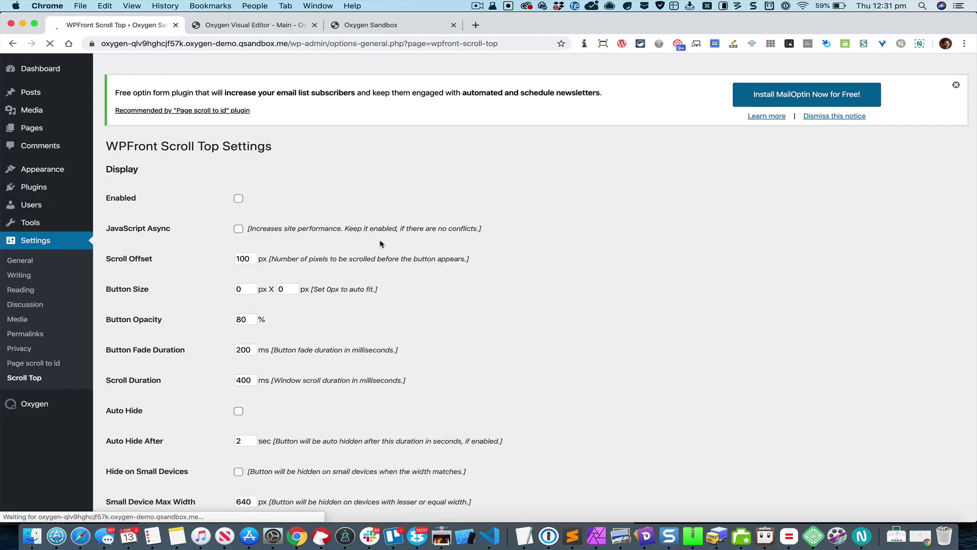
# - Enable the scroll-top button, choose the outlined black circle with an up arrow as its image, and save the settings
pyautogui.click(238, 199)
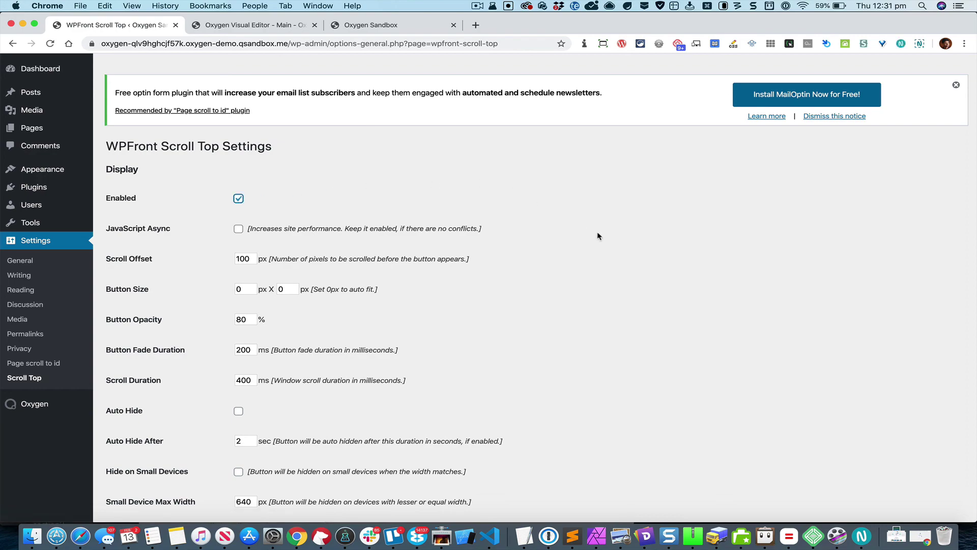
pyautogui.scroll(-15, 595, 236)
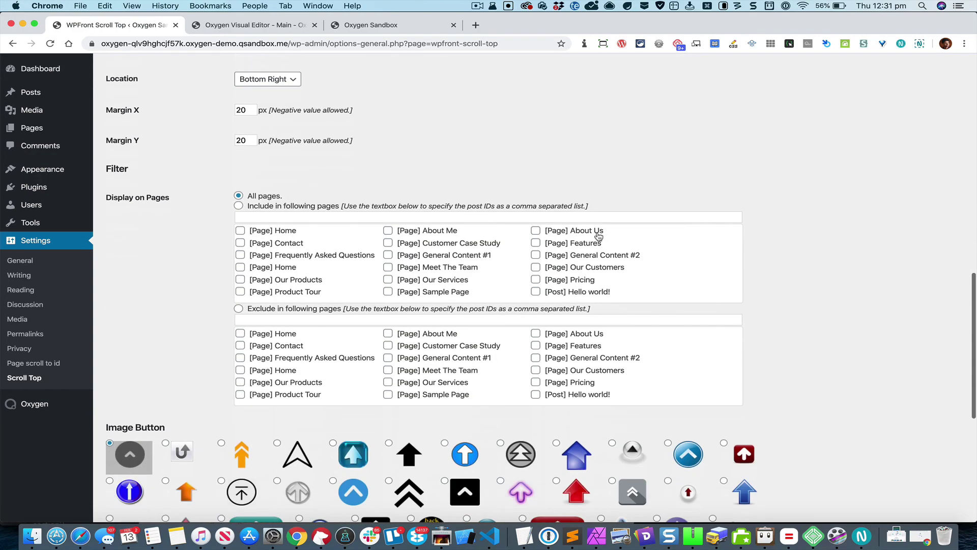
pyautogui.scroll(-5, 598, 236)
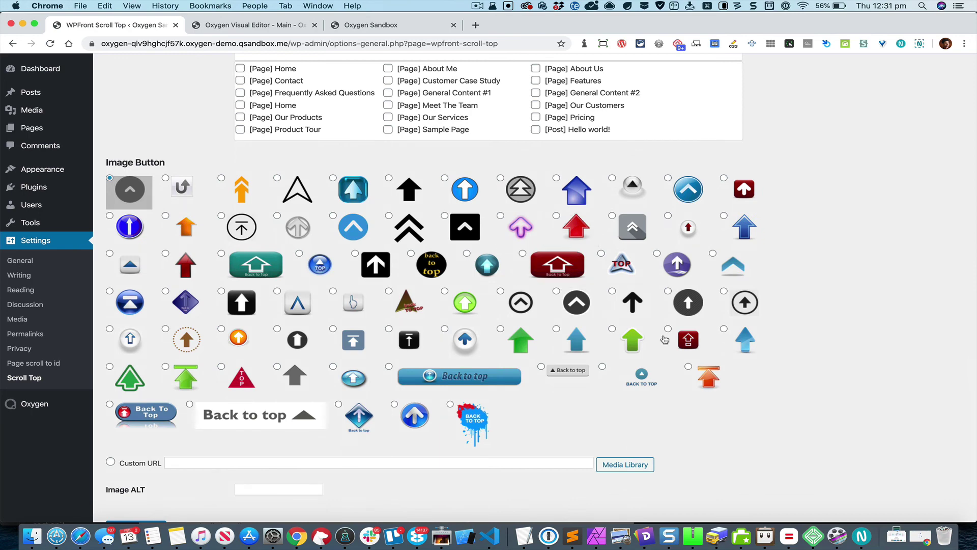
pyautogui.click(724, 294)
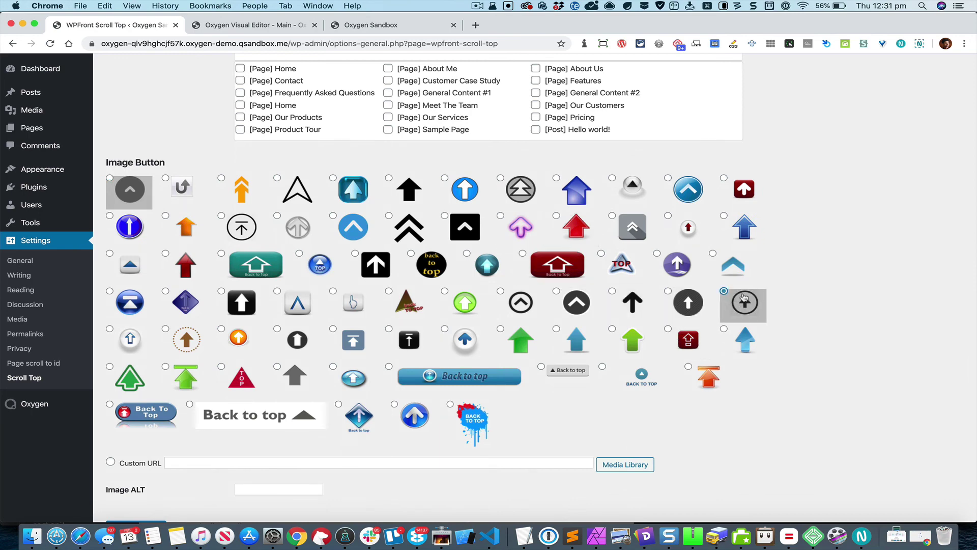
pyautogui.scroll(-2, 786, 300)
pyautogui.click(132, 469)
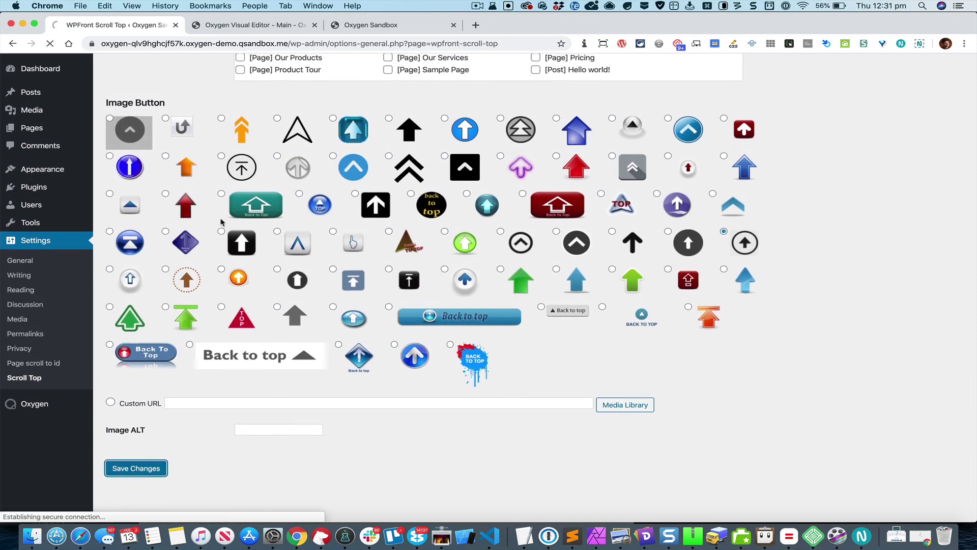
# - Reload the live page and test the back-to-top button twice from further down the page
pyautogui.click(425, 24)
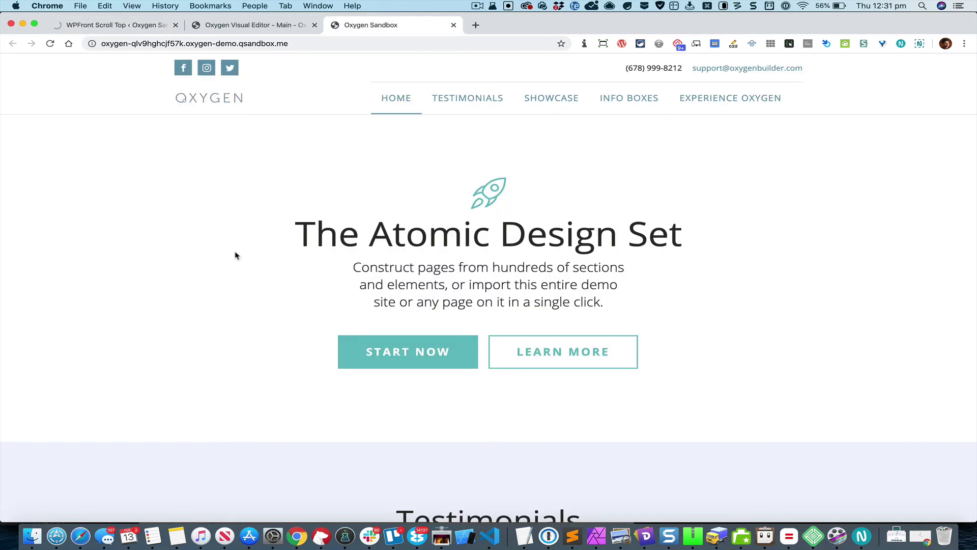
pyautogui.scroll(1, 235, 255)
pyautogui.press('super+r')
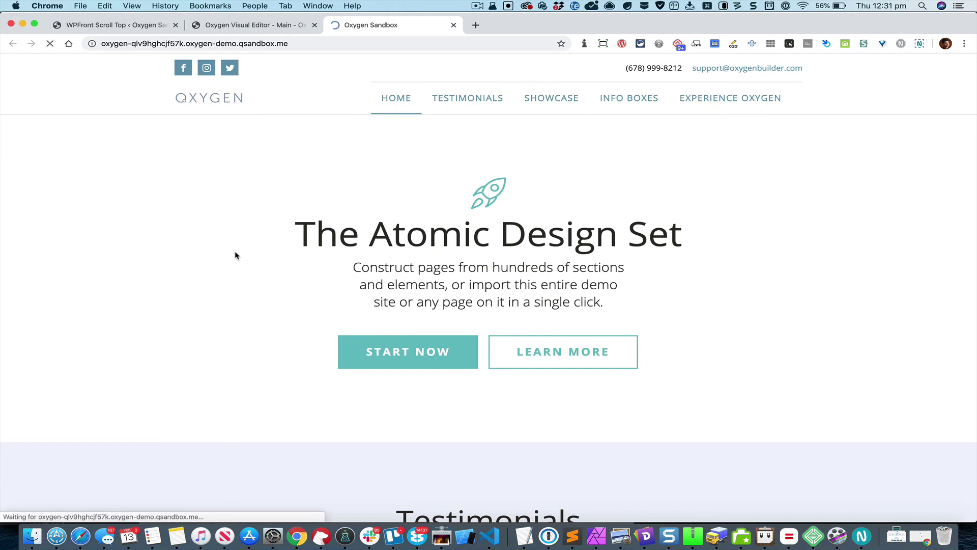
pyautogui.scroll(-5, 207, 181)
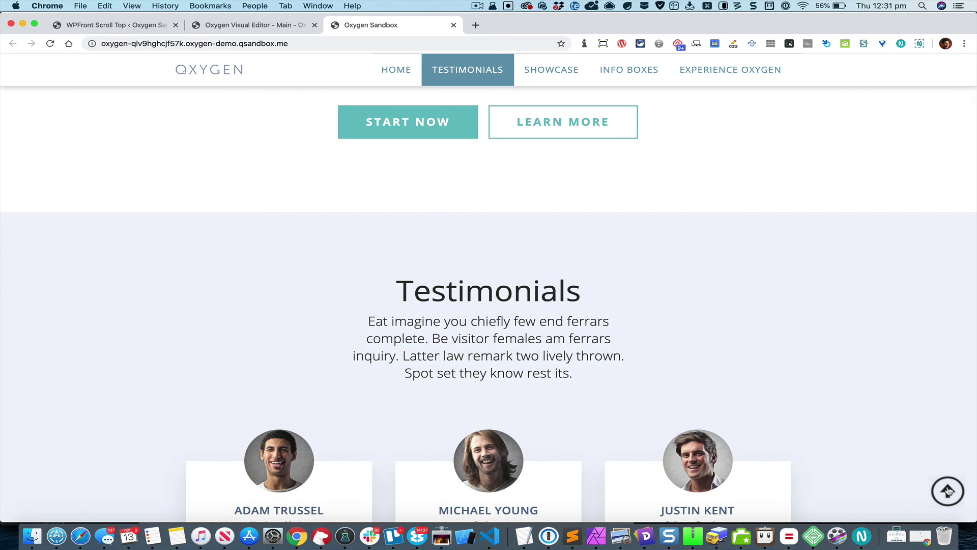
pyautogui.scroll(-10, 856, 392)
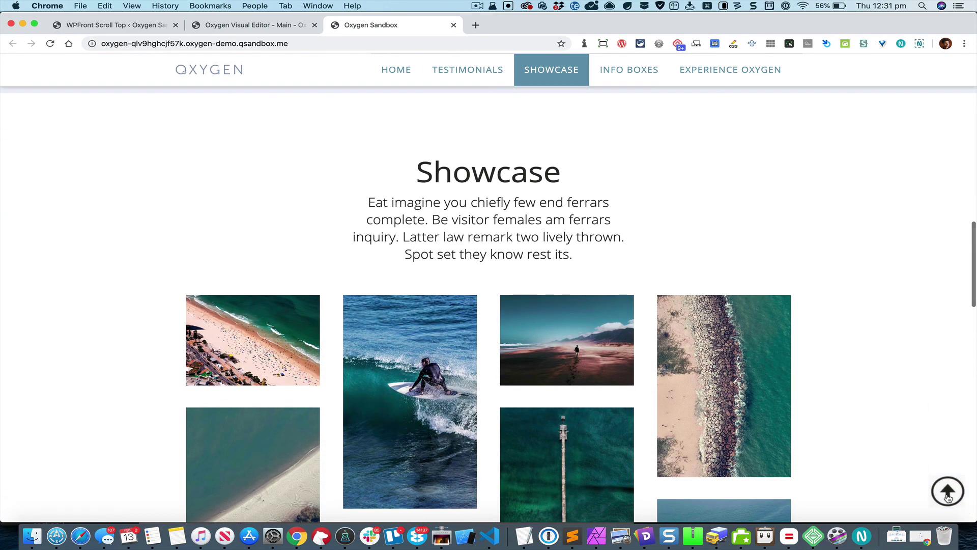
pyautogui.click(943, 492)
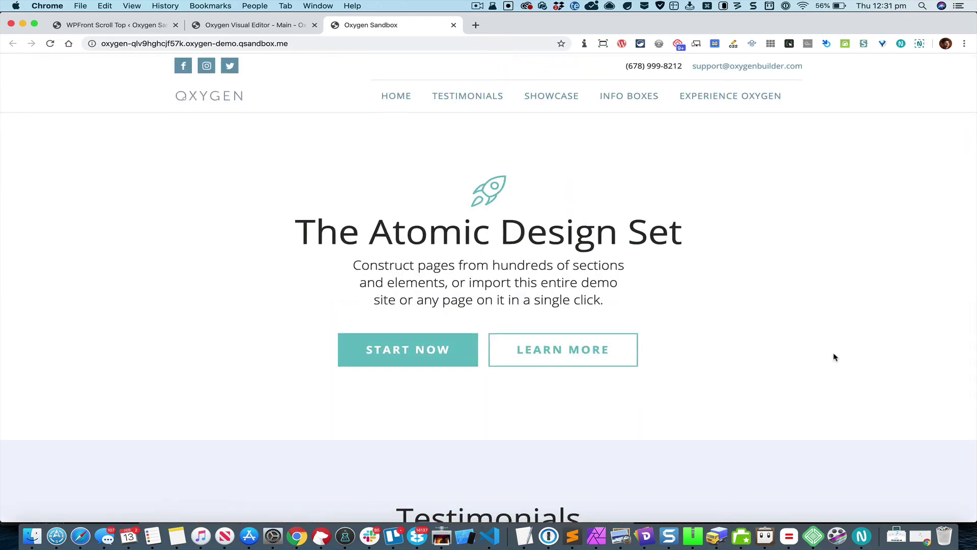
pyautogui.scroll(-10, 833, 356)
pyautogui.scroll(-6, 834, 357)
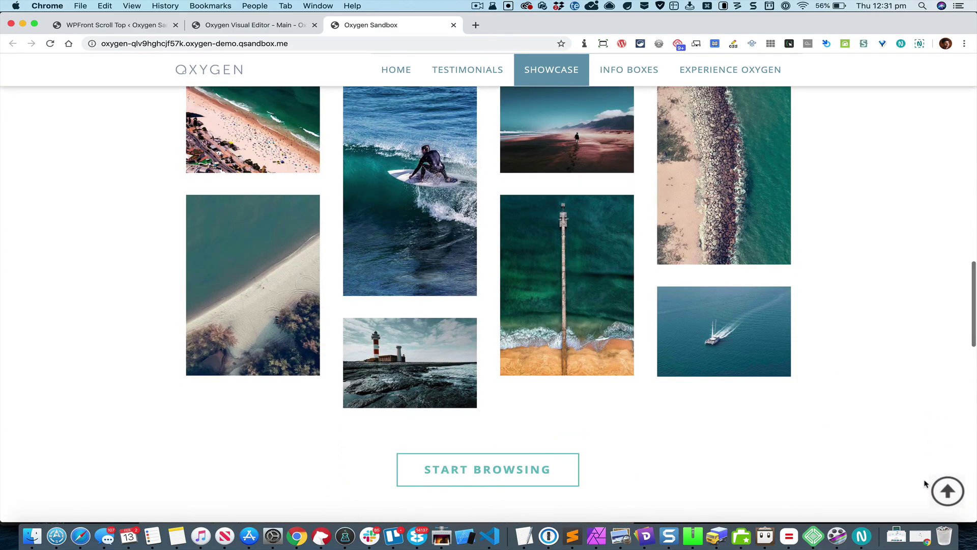
pyautogui.click(946, 491)
# - Test the section highlighting and smooth scrolling on the live page with the Testimonials and Info Boxes links, and return to the top
pyautogui.scroll(-7, 872, 351)
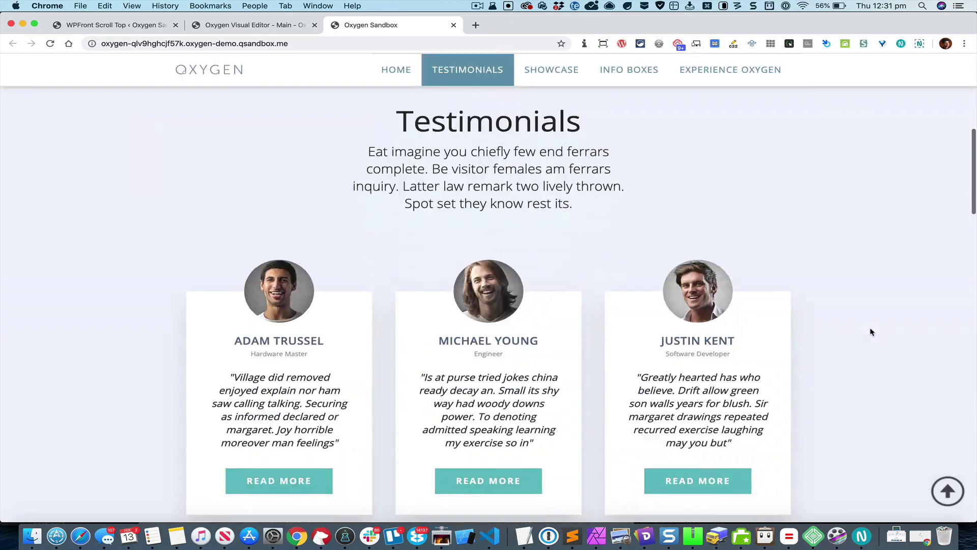
pyautogui.scroll(-20, 871, 331)
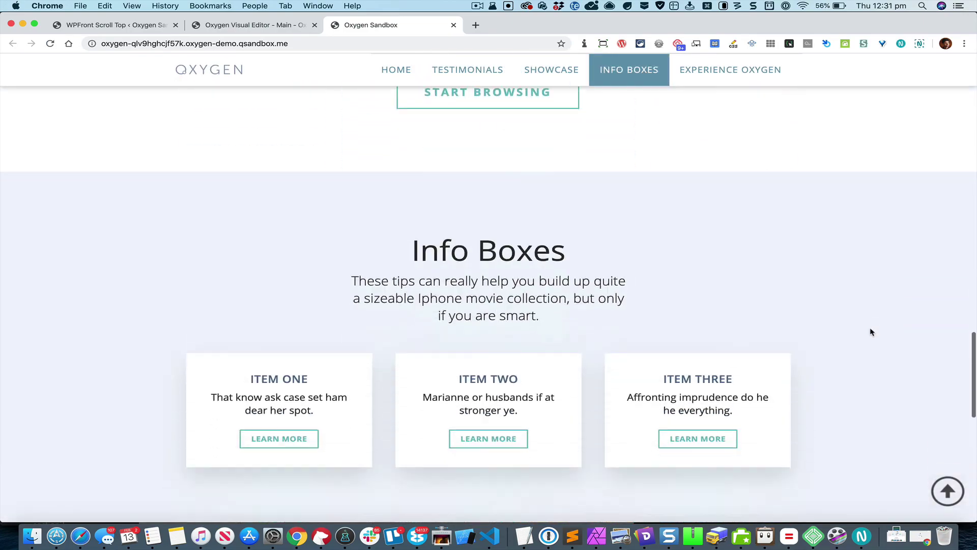
pyautogui.scroll(-5, 870, 332)
pyautogui.click(463, 75)
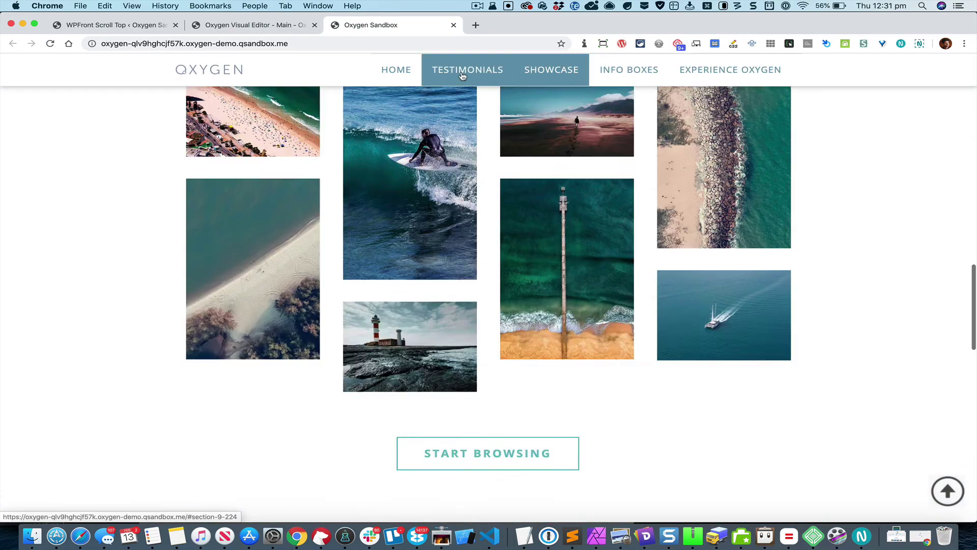
pyautogui.click(622, 71)
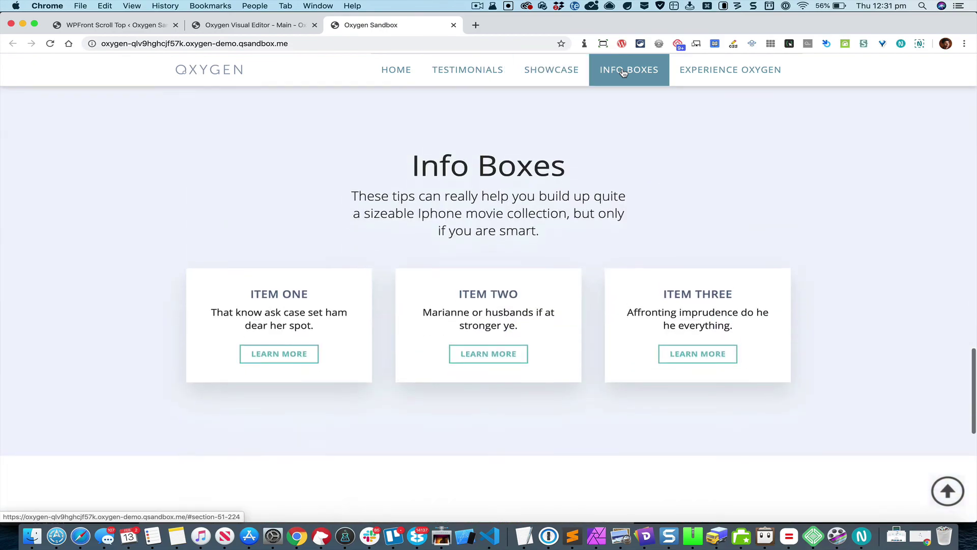
pyautogui.click(465, 70)
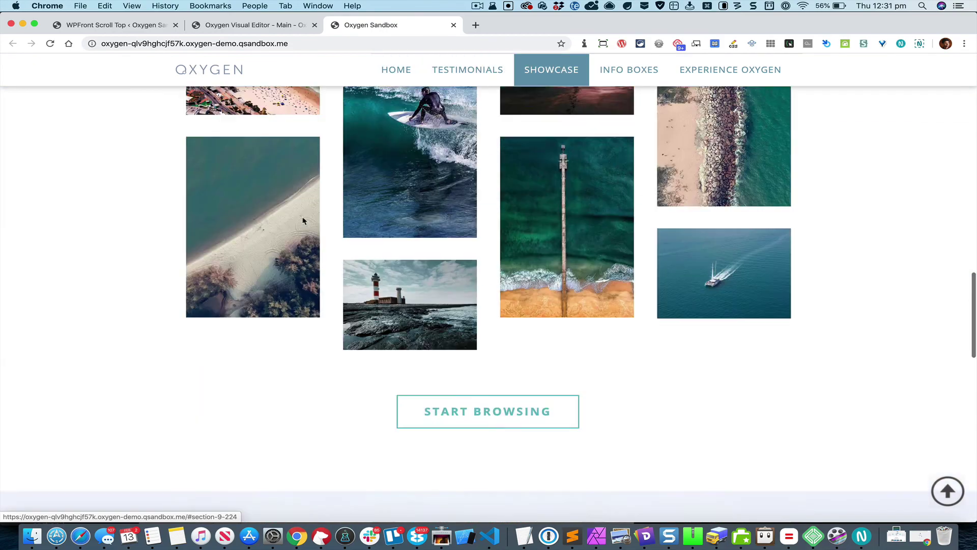
pyautogui.scroll(5, 303, 219)
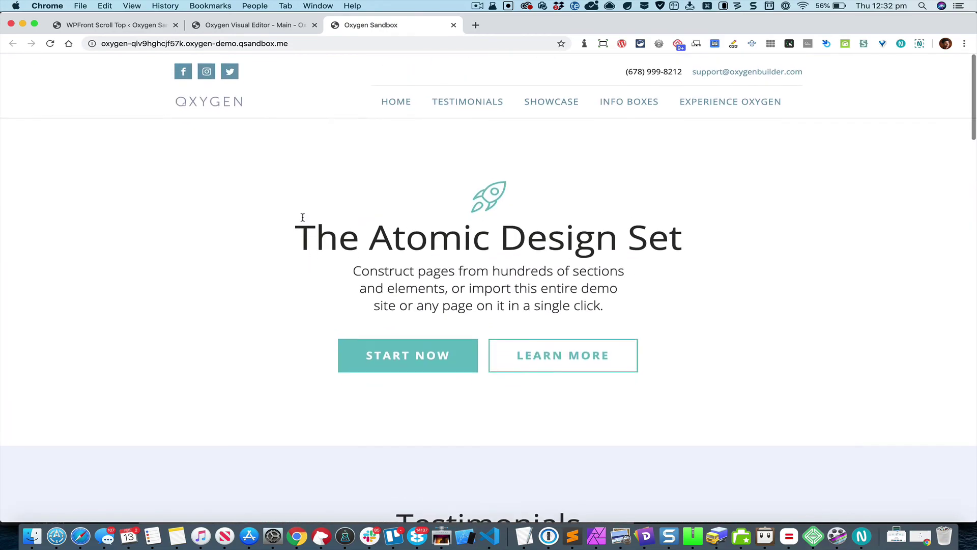